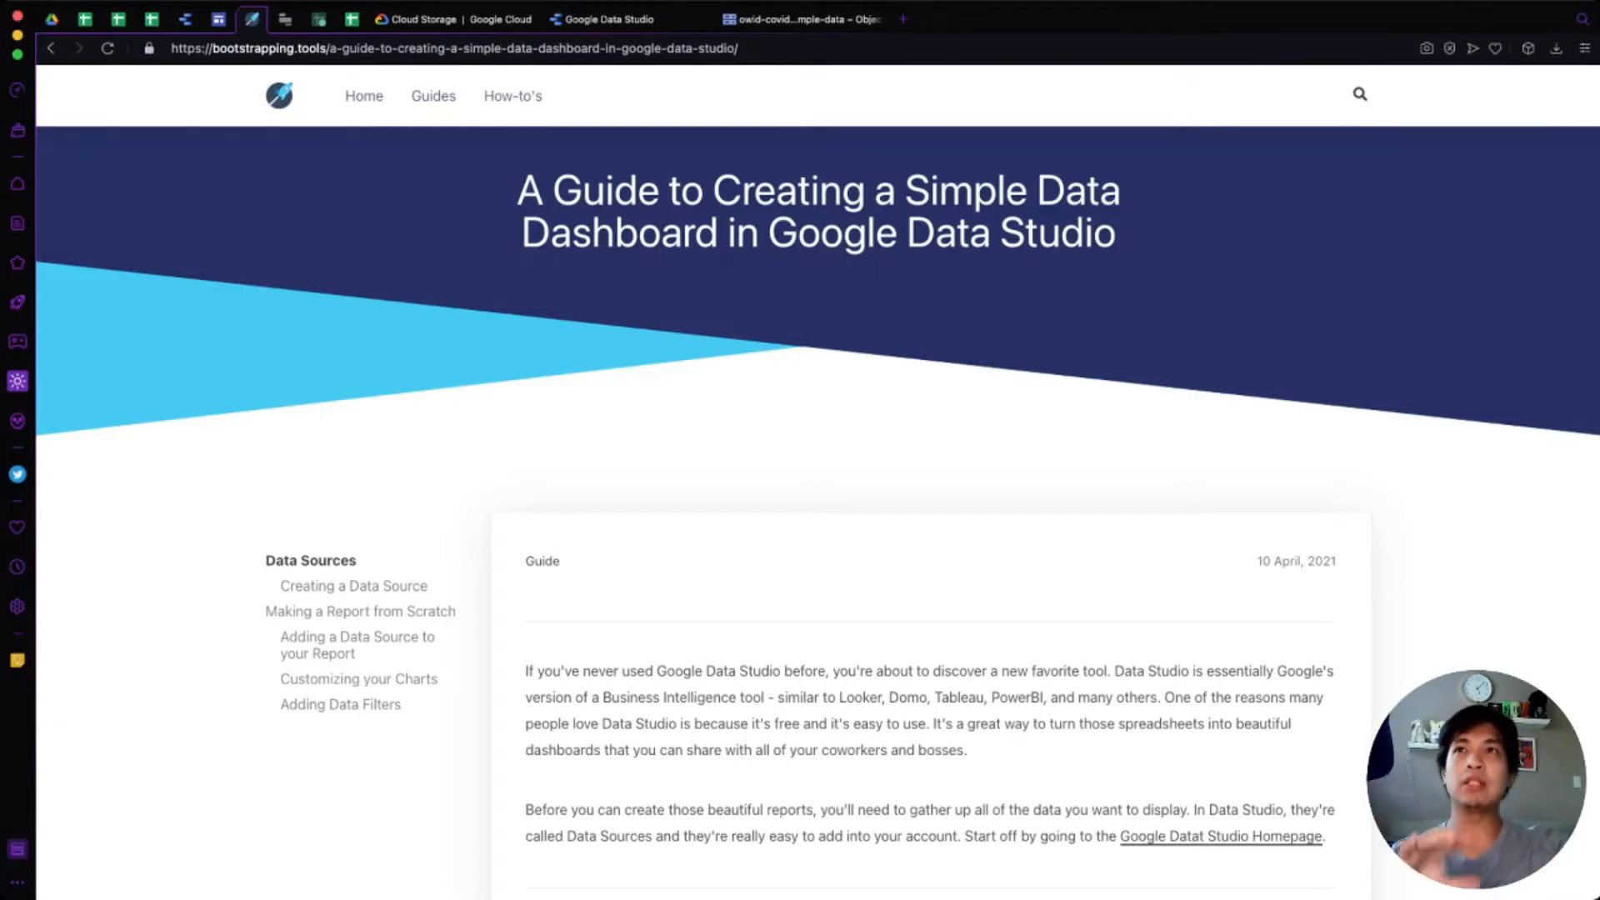
Step: Read through the guide on creating a simple data dashboard, from data sources to customizing charts, and return to its beginning
{"action": "scroll", "coordinate": [800, 584], "scroll_direction": "down", "scroll_amount": 5}
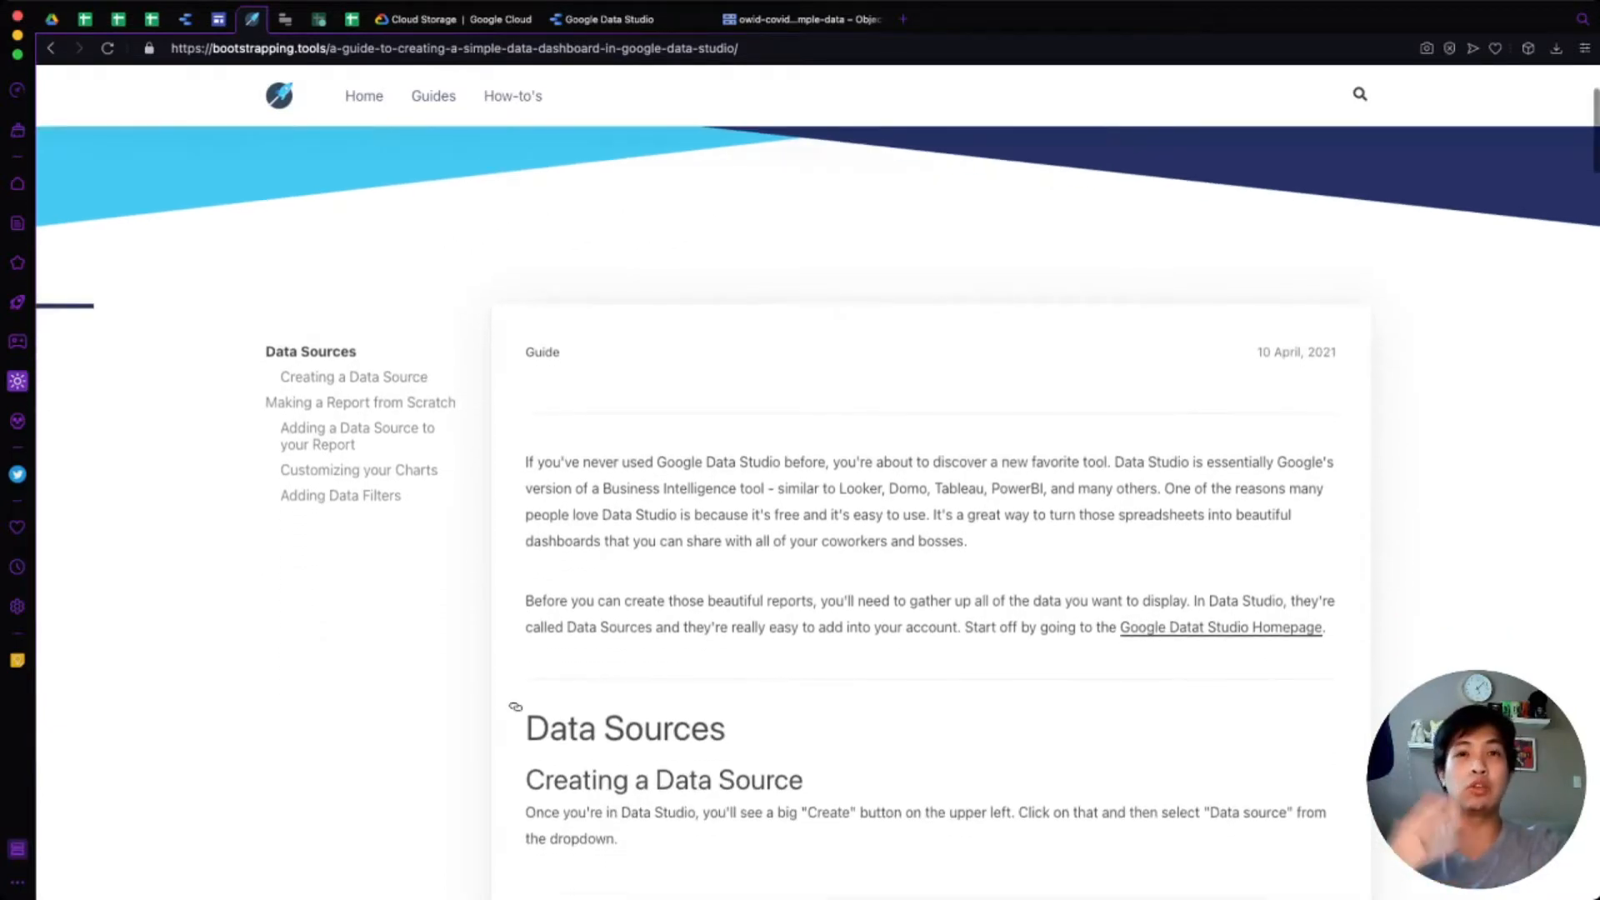
{"action": "scroll", "coordinate": [800, 583], "scroll_direction": "down", "scroll_amount": 10}
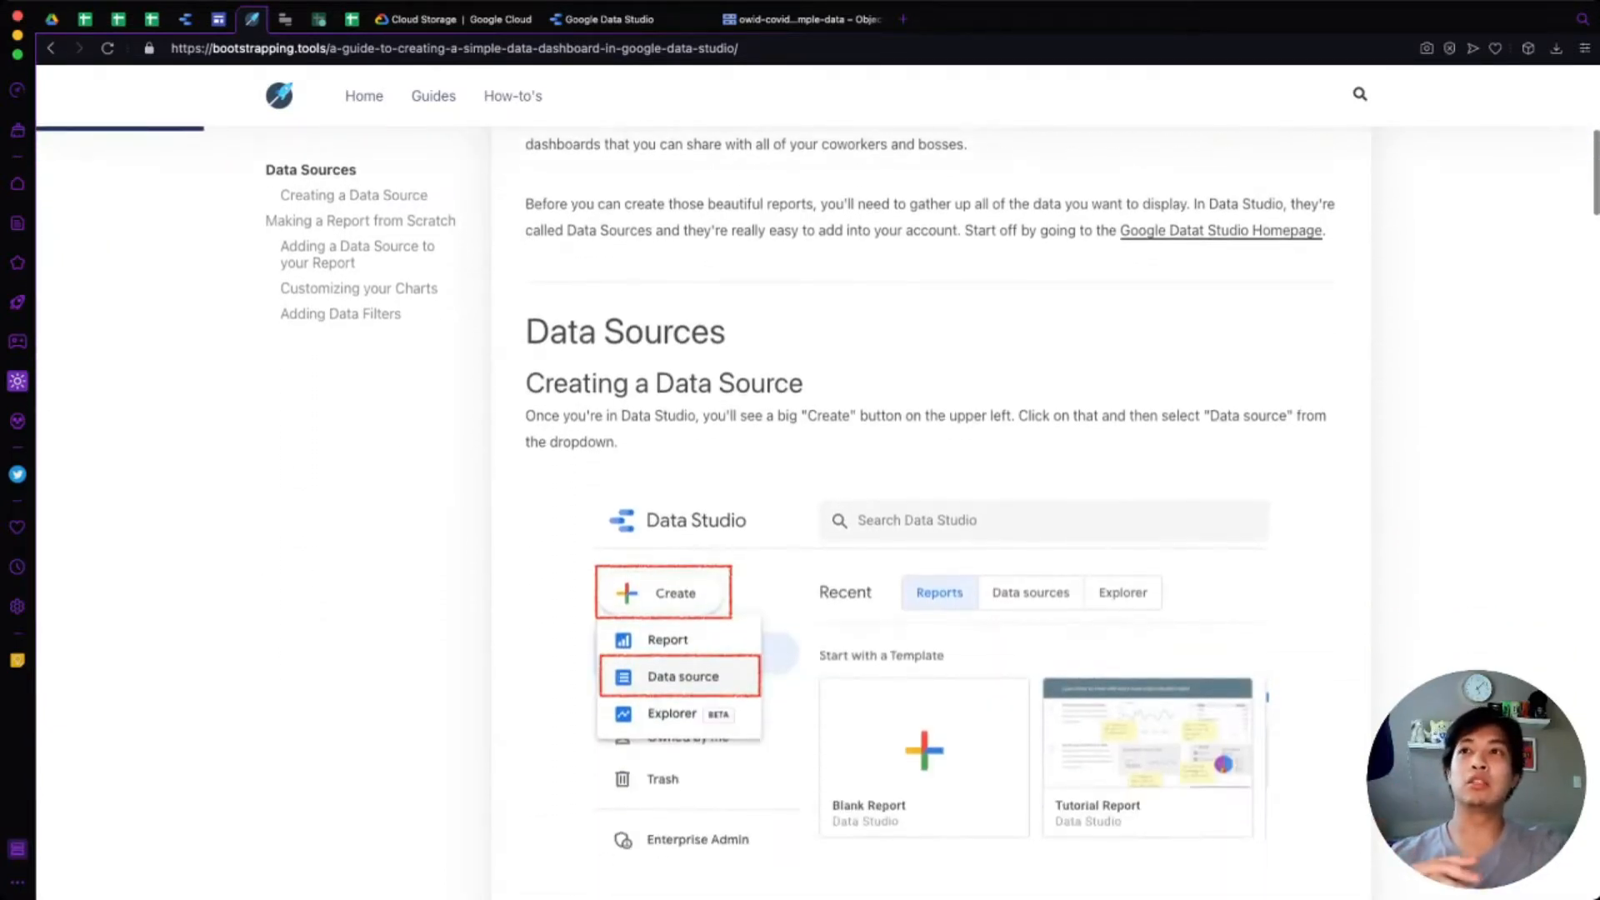
{"action": "scroll", "coordinate": [789, 498], "scroll_direction": "down", "scroll_amount": 12}
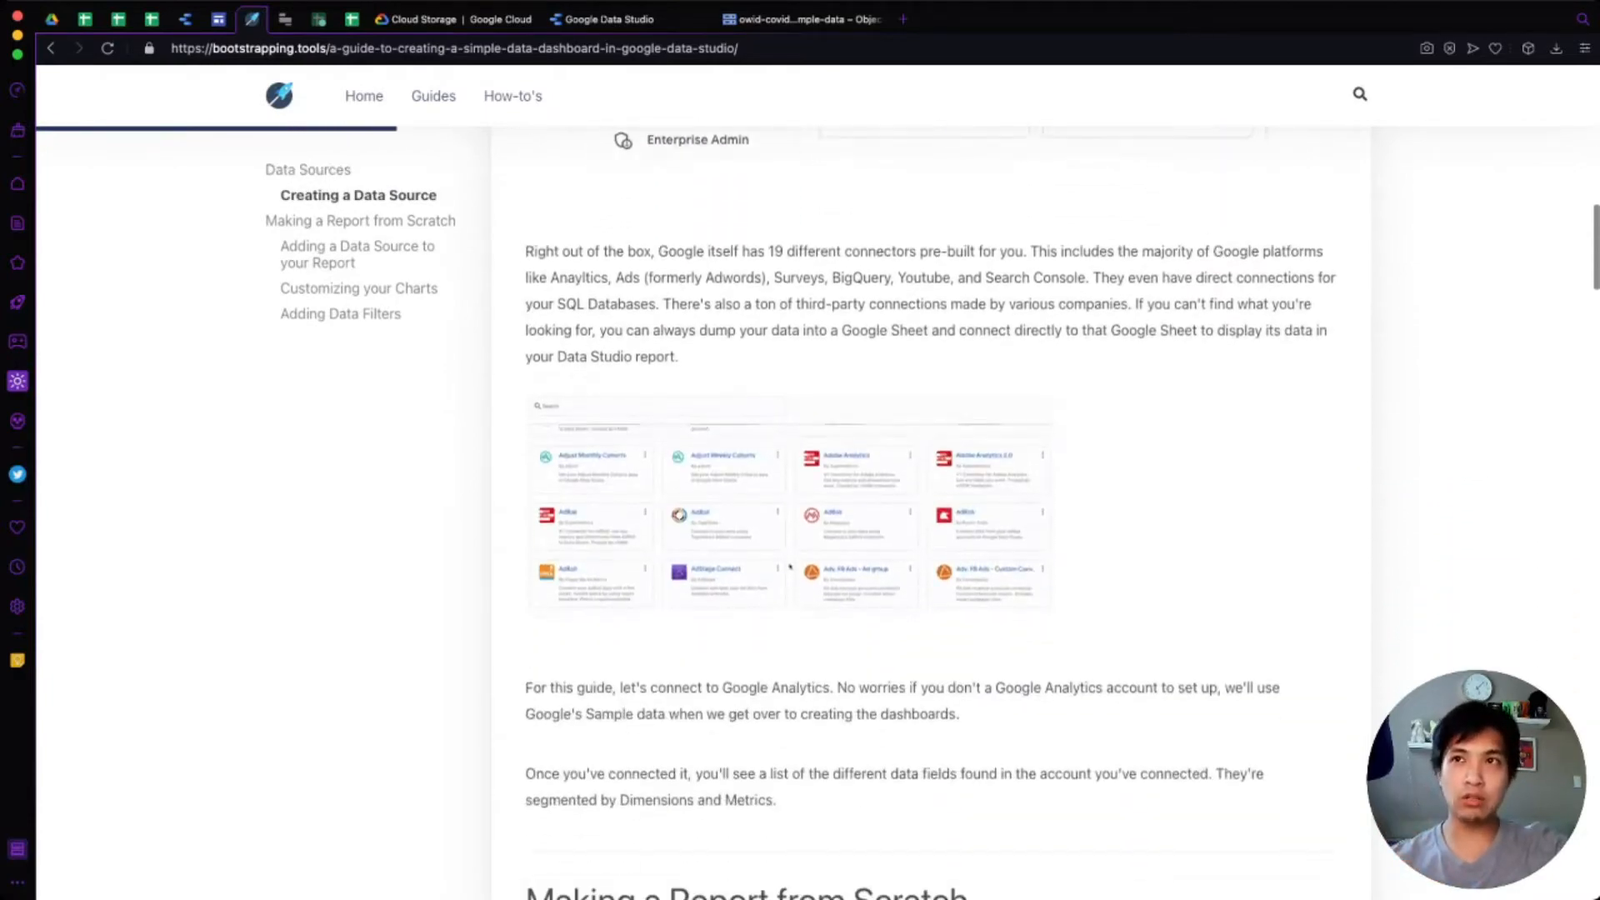
{"action": "scroll", "coordinate": [789, 498], "scroll_direction": "down", "scroll_amount": 8}
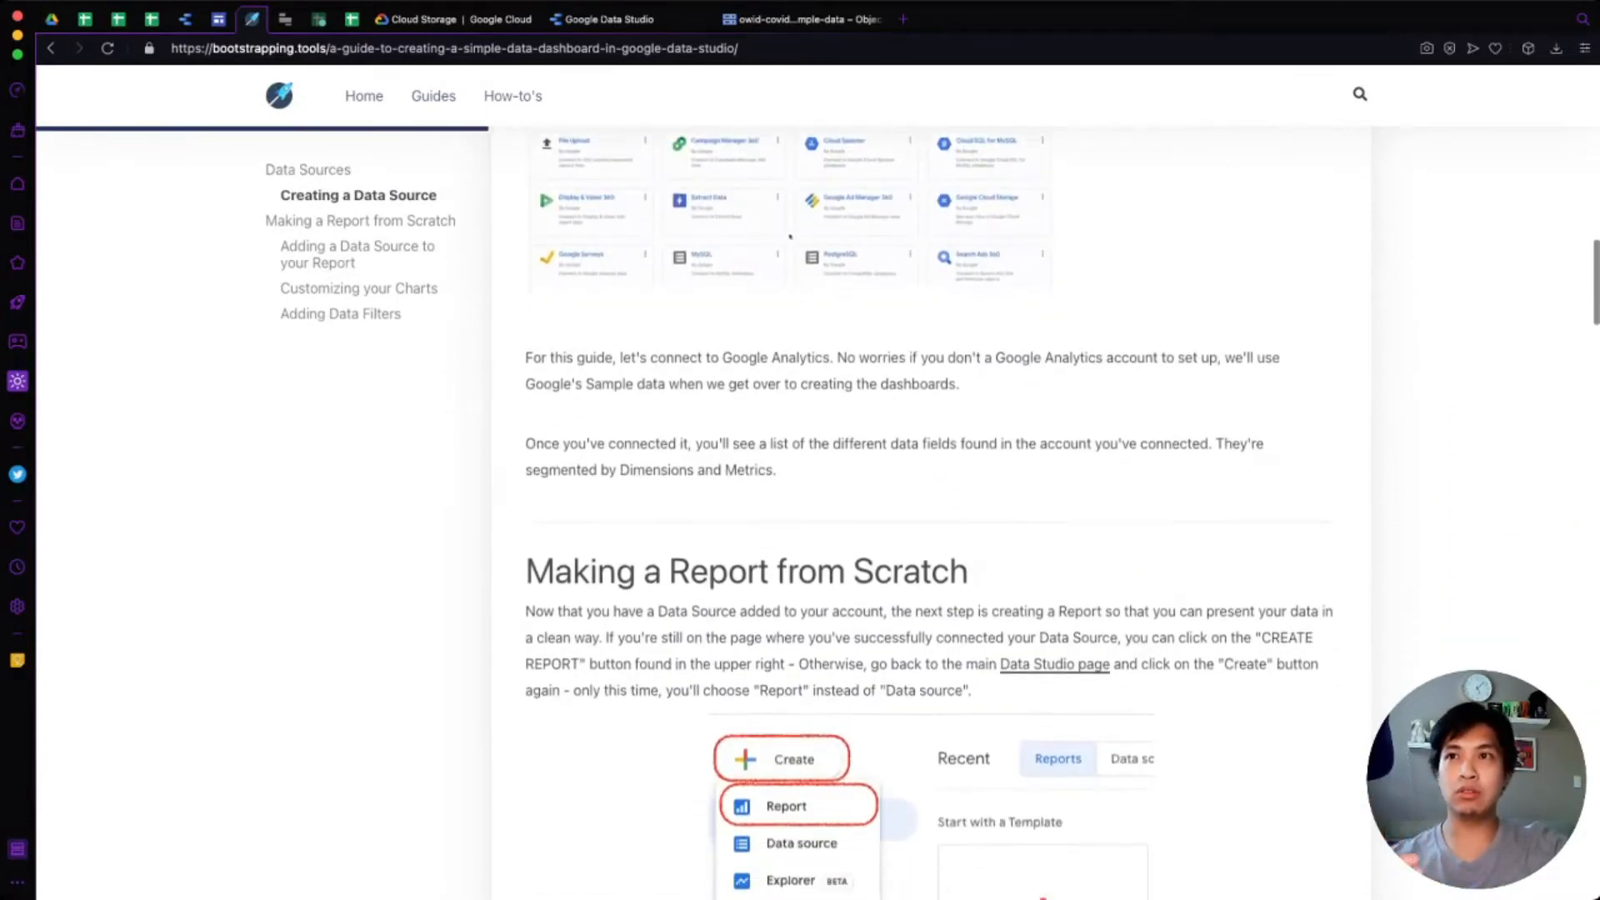
{"action": "scroll", "coordinate": [789, 498], "scroll_direction": "down", "scroll_amount": 12}
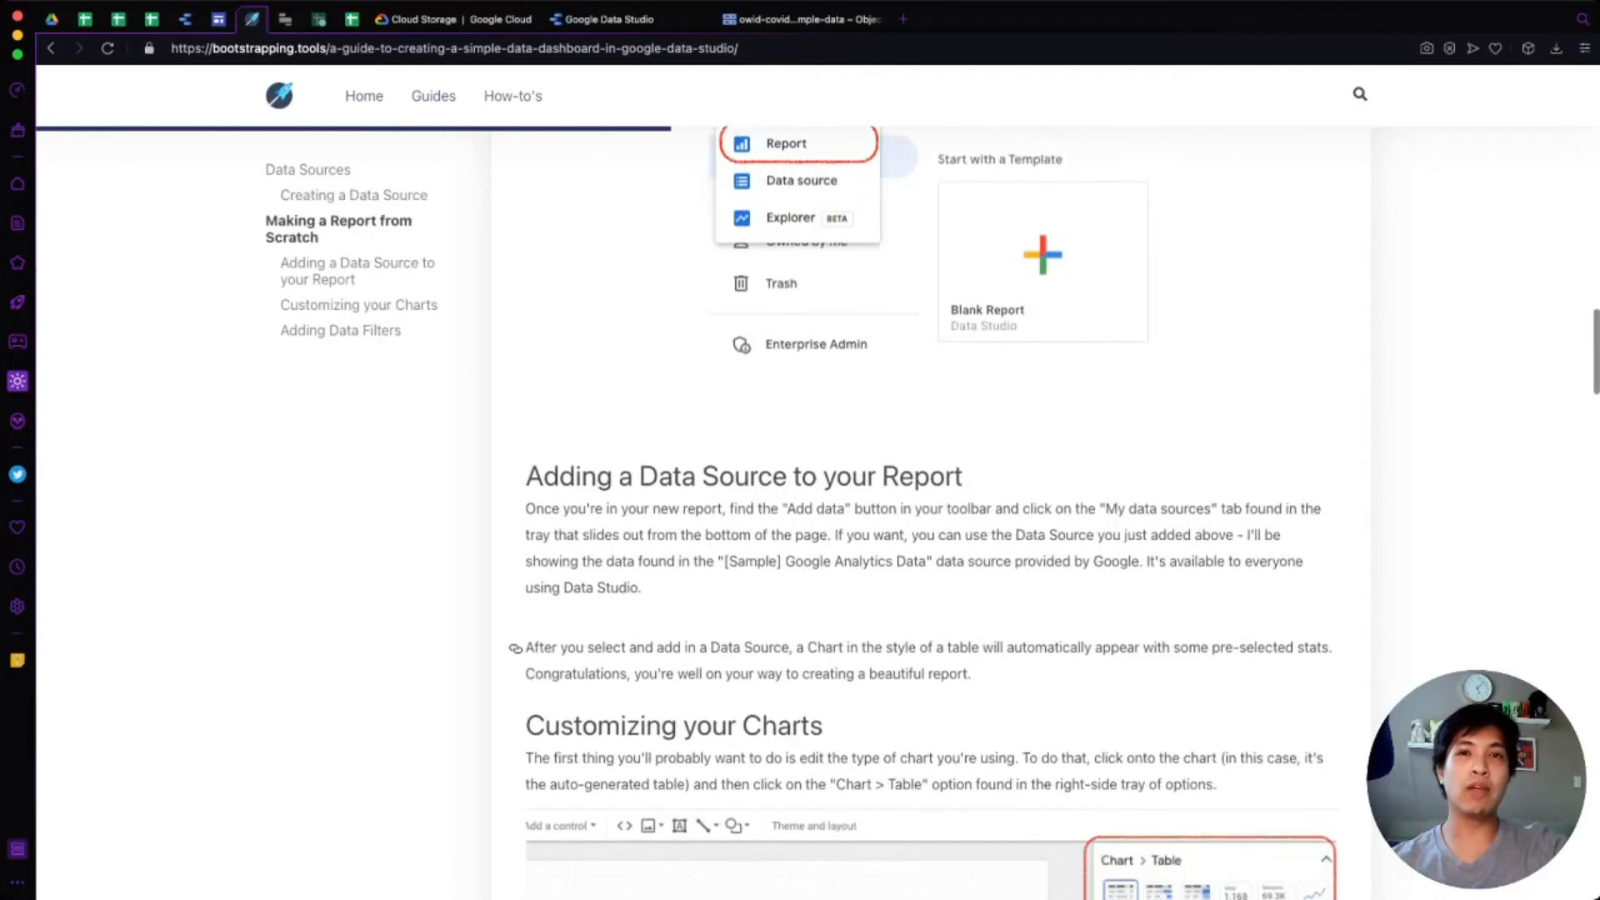
{"action": "scroll", "coordinate": [789, 499], "scroll_direction": "down", "scroll_amount": 10}
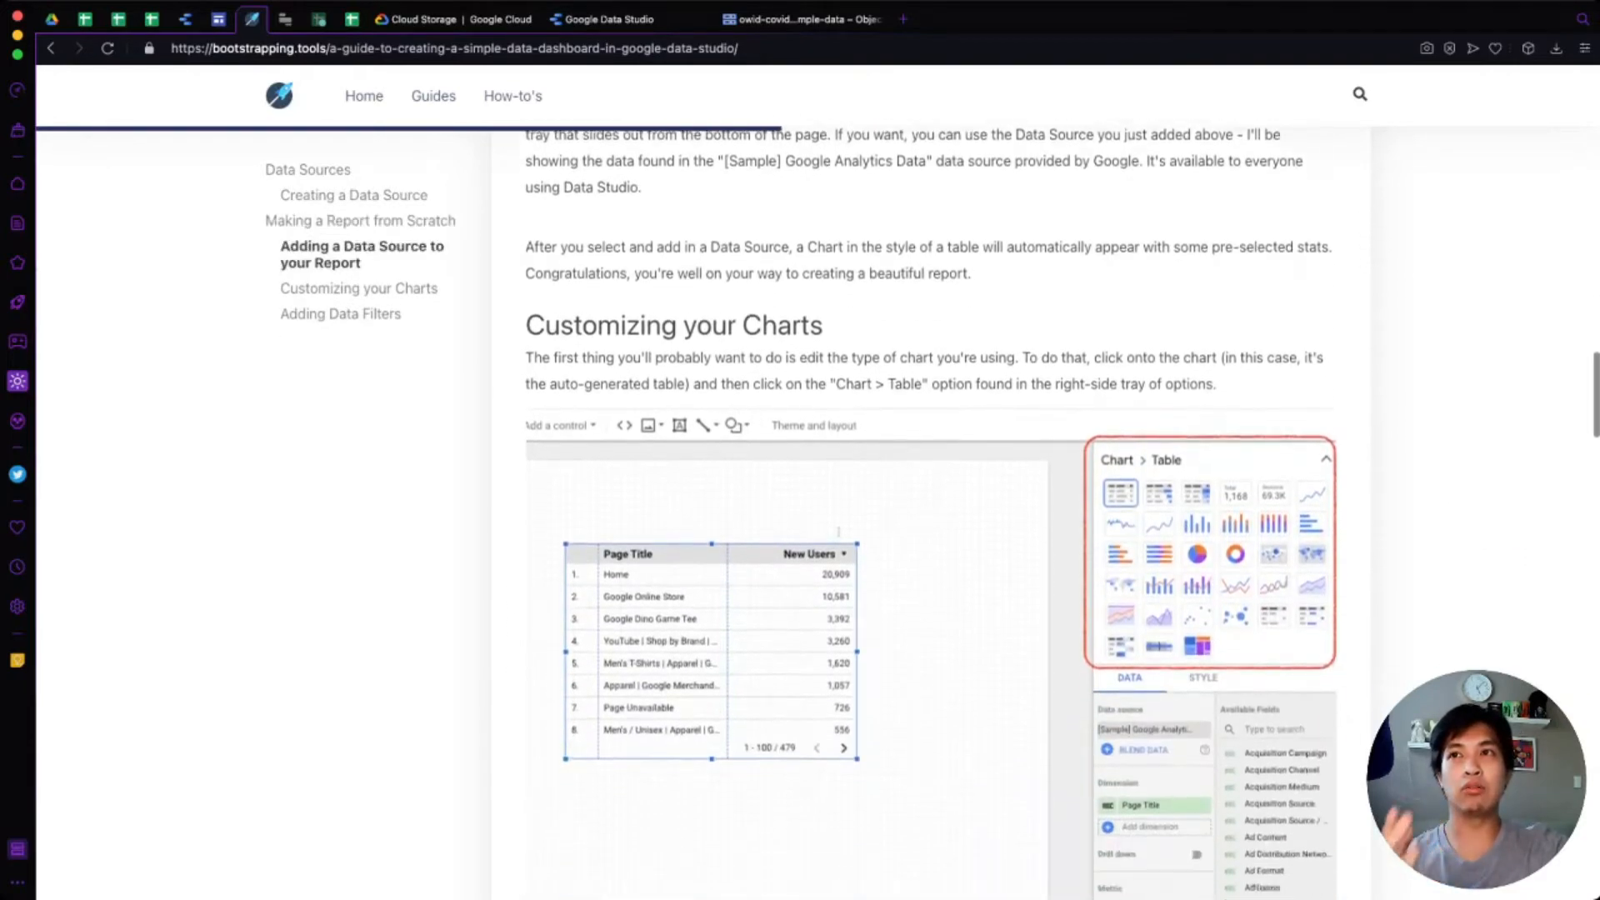
{"action": "scroll", "coordinate": [789, 498], "scroll_direction": "down", "scroll_amount": 20}
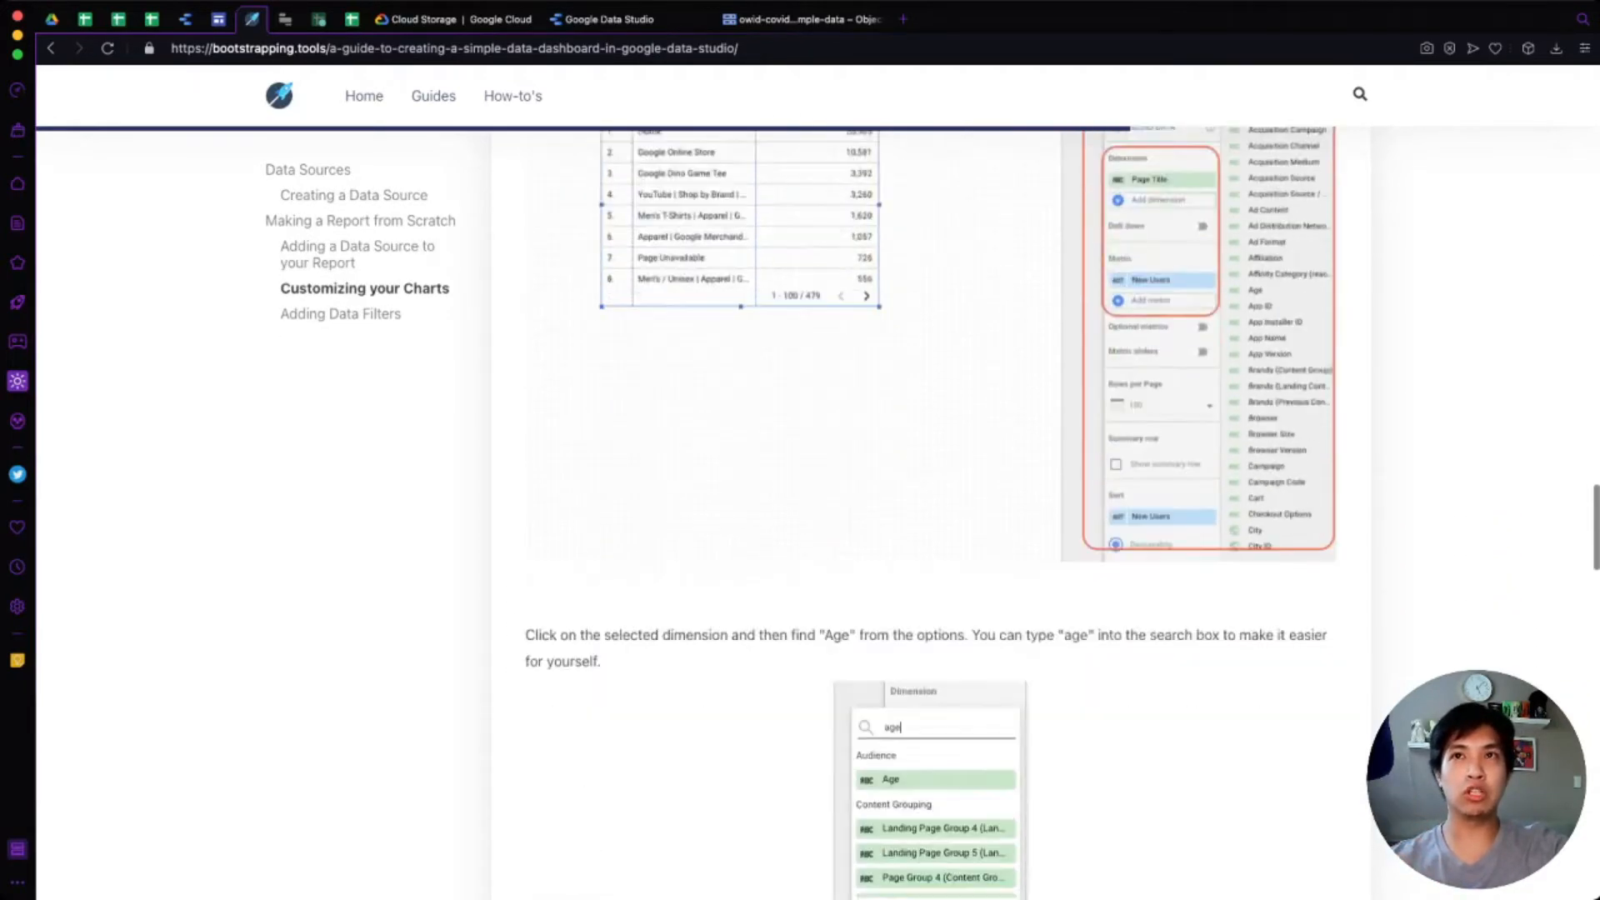
{"action": "scroll", "coordinate": [789, 498], "scroll_direction": "down", "scroll_amount": 15}
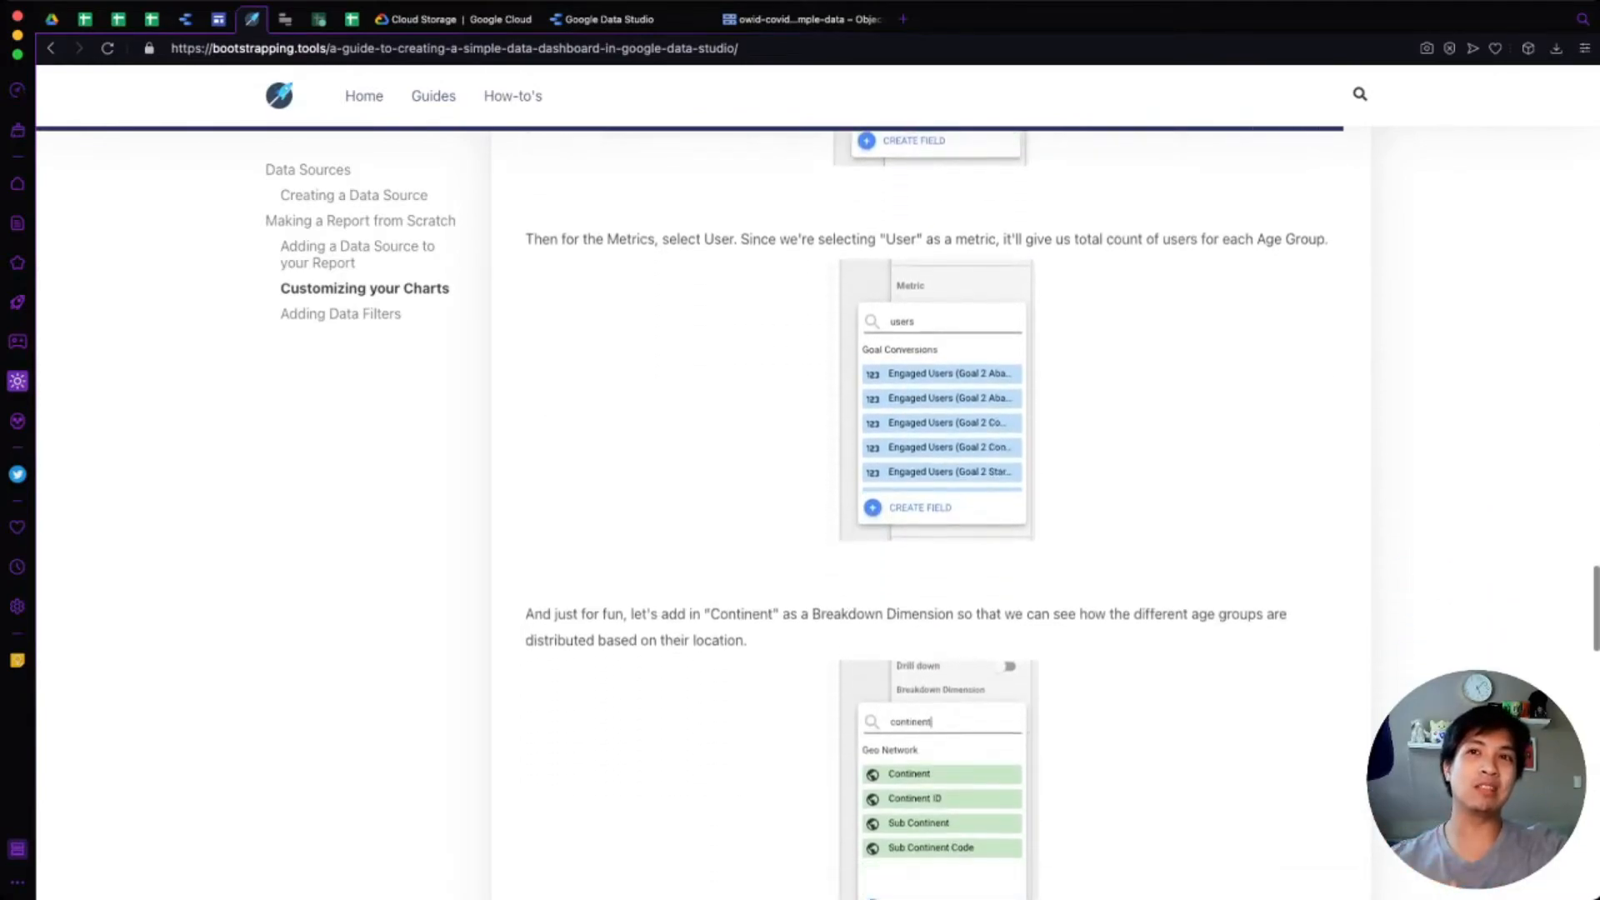
{"action": "scroll", "coordinate": [789, 498], "scroll_direction": "down", "scroll_amount": 18}
{"action": "scroll", "coordinate": [789, 499], "scroll_direction": "up", "scroll_amount": 20}
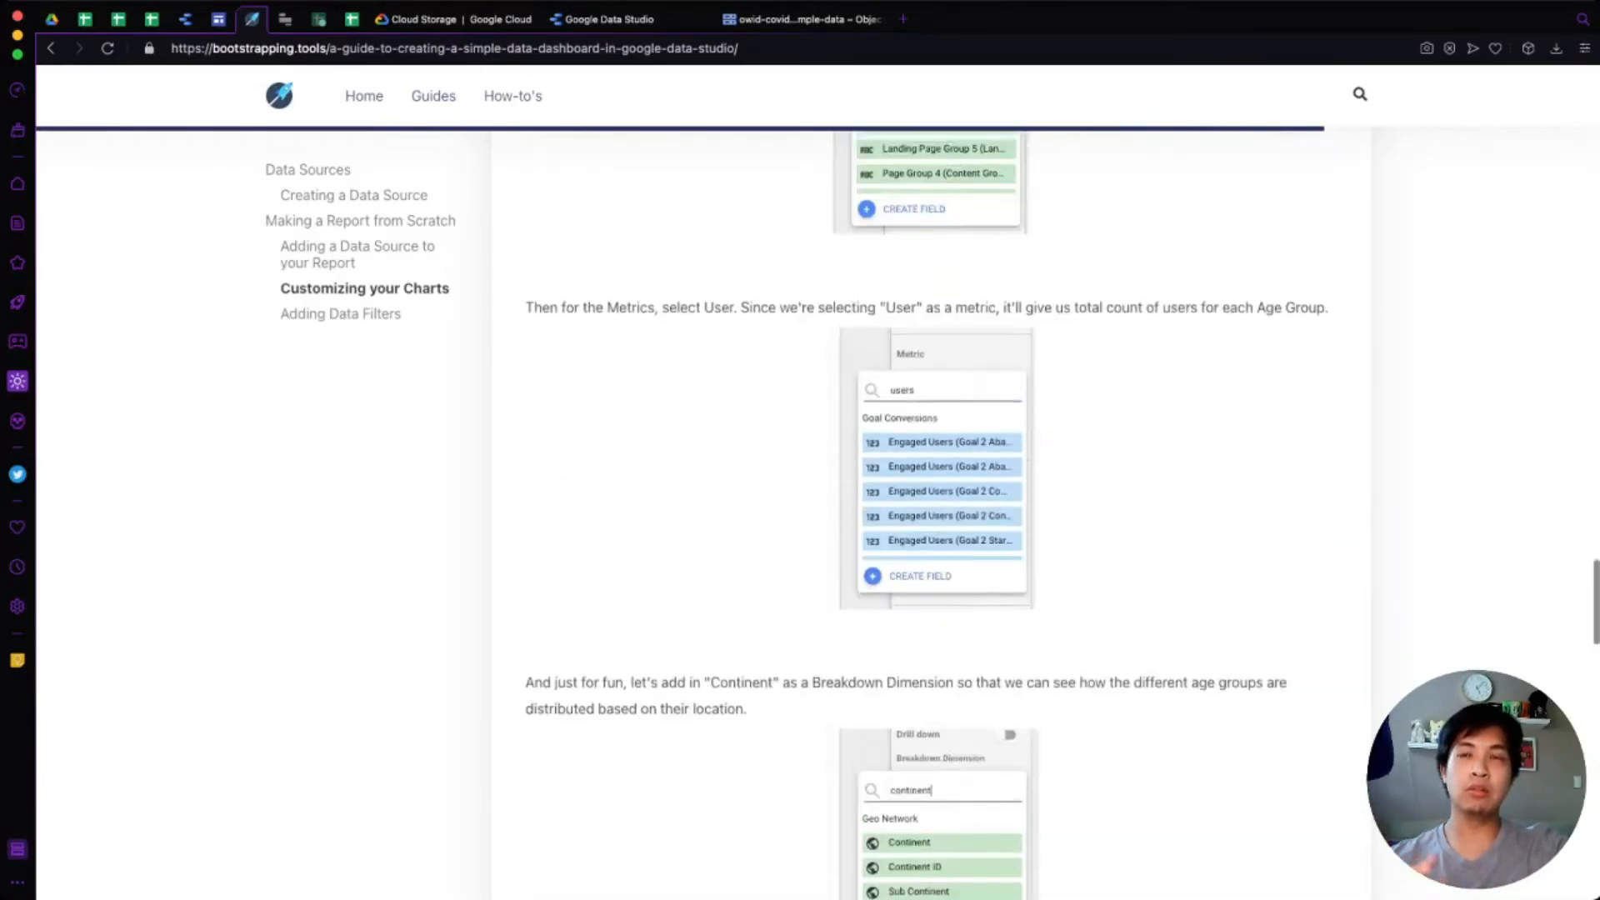
{"action": "scroll", "coordinate": [789, 633], "scroll_direction": "up", "scroll_amount": 20}
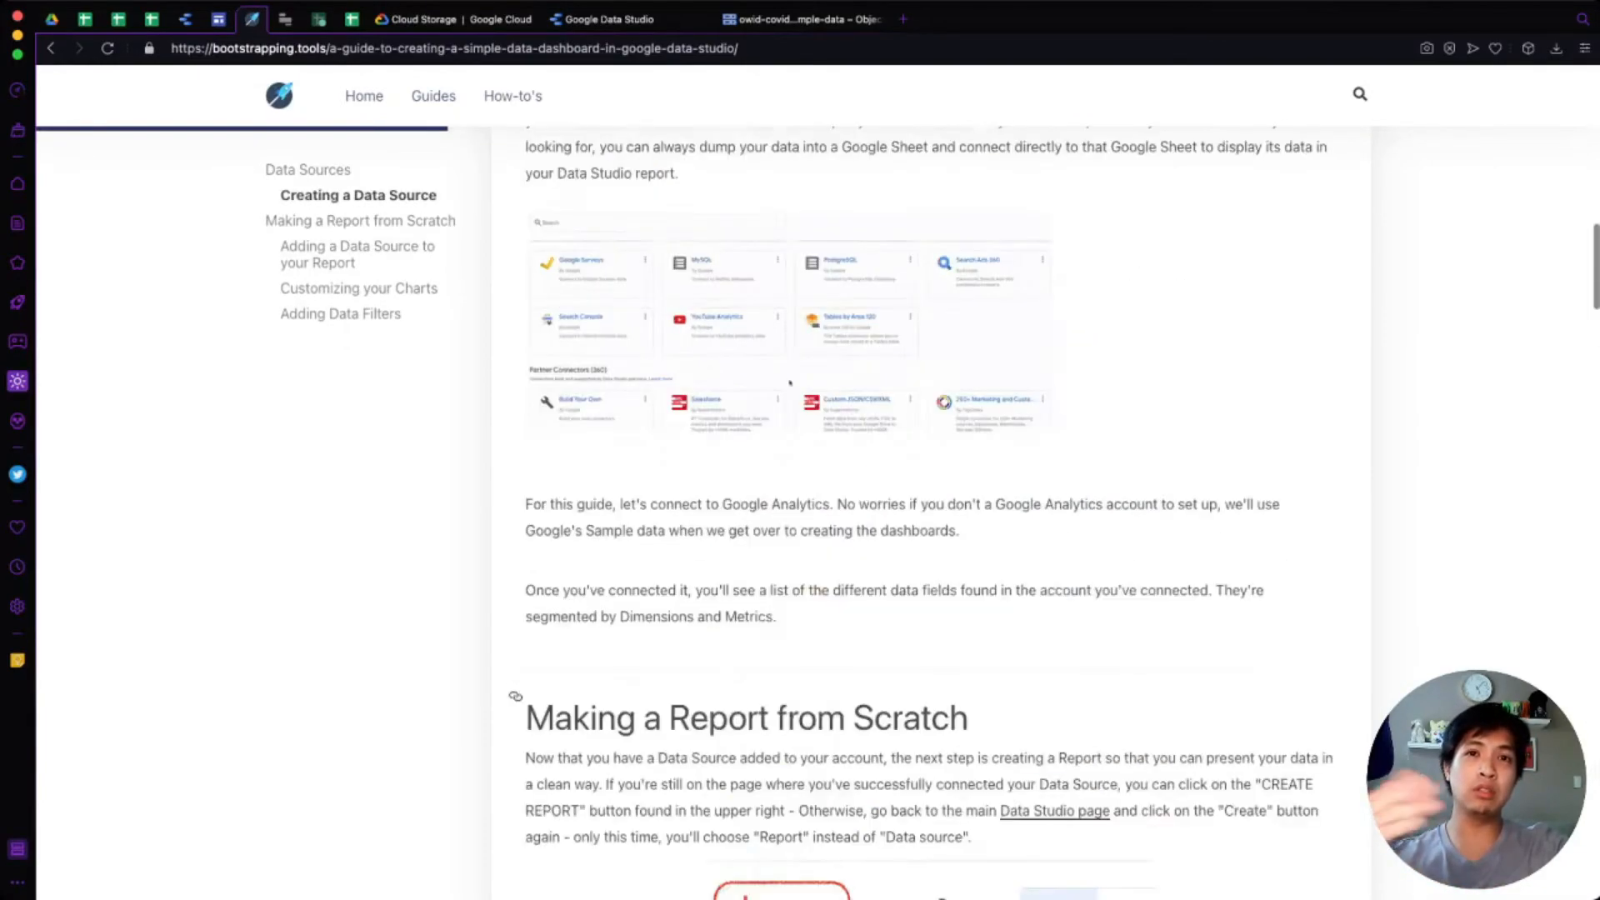
{"action": "scroll", "coordinate": [789, 633], "scroll_direction": "up", "scroll_amount": 20}
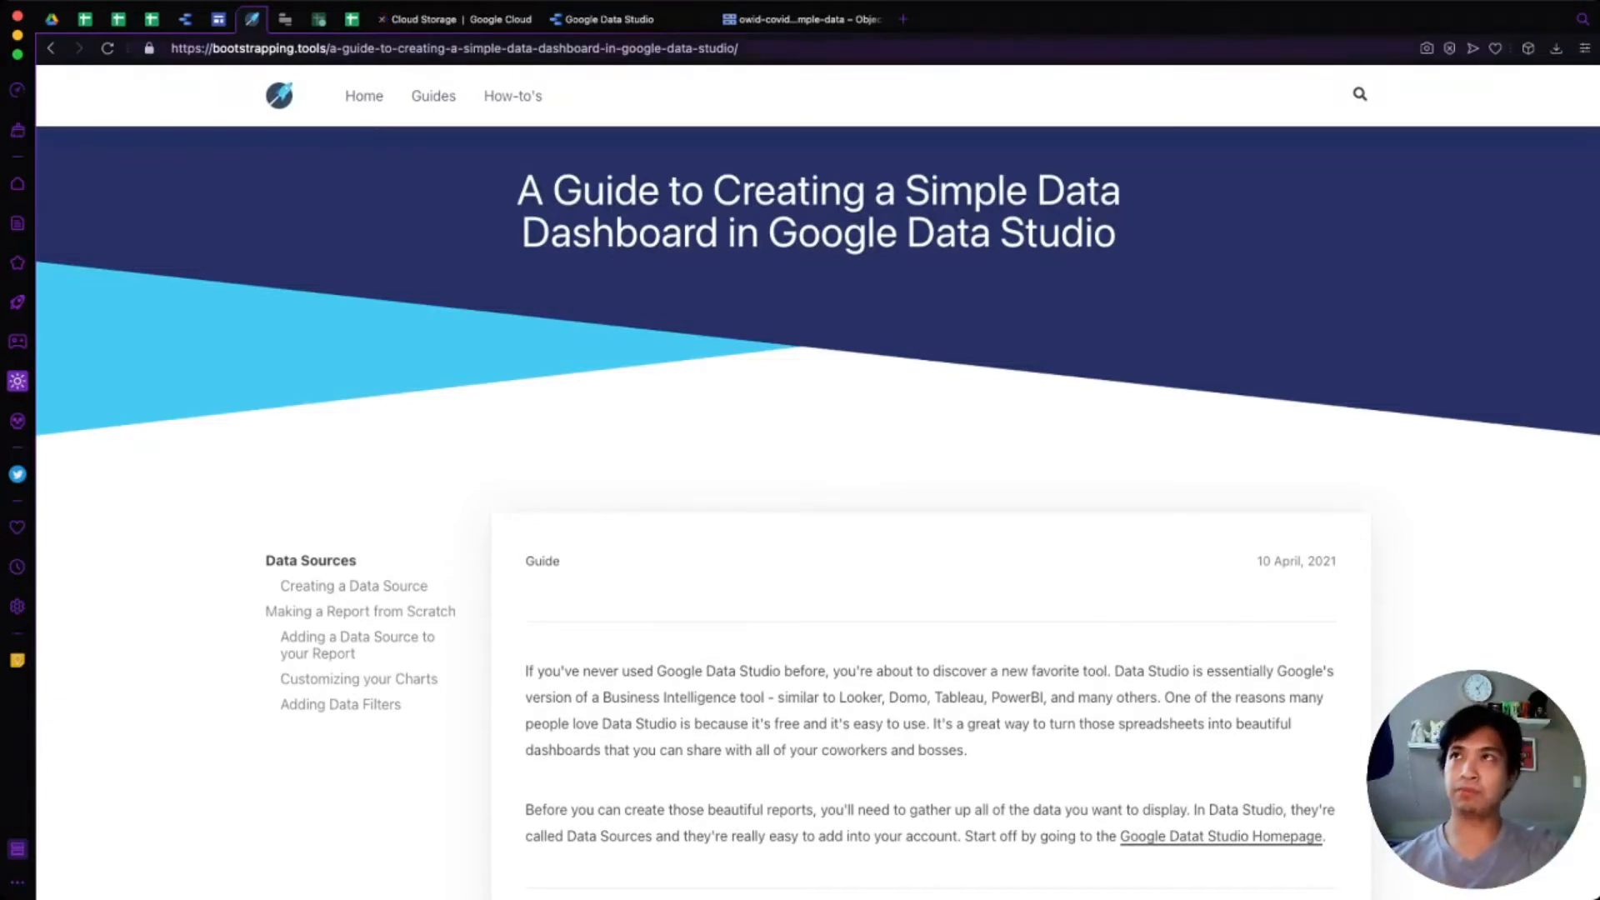
Step: Switch to the Google Cloud Storage product page, examine the pricing of its storage classes, and close the page
{"action": "left_click", "coordinate": [455, 19]}
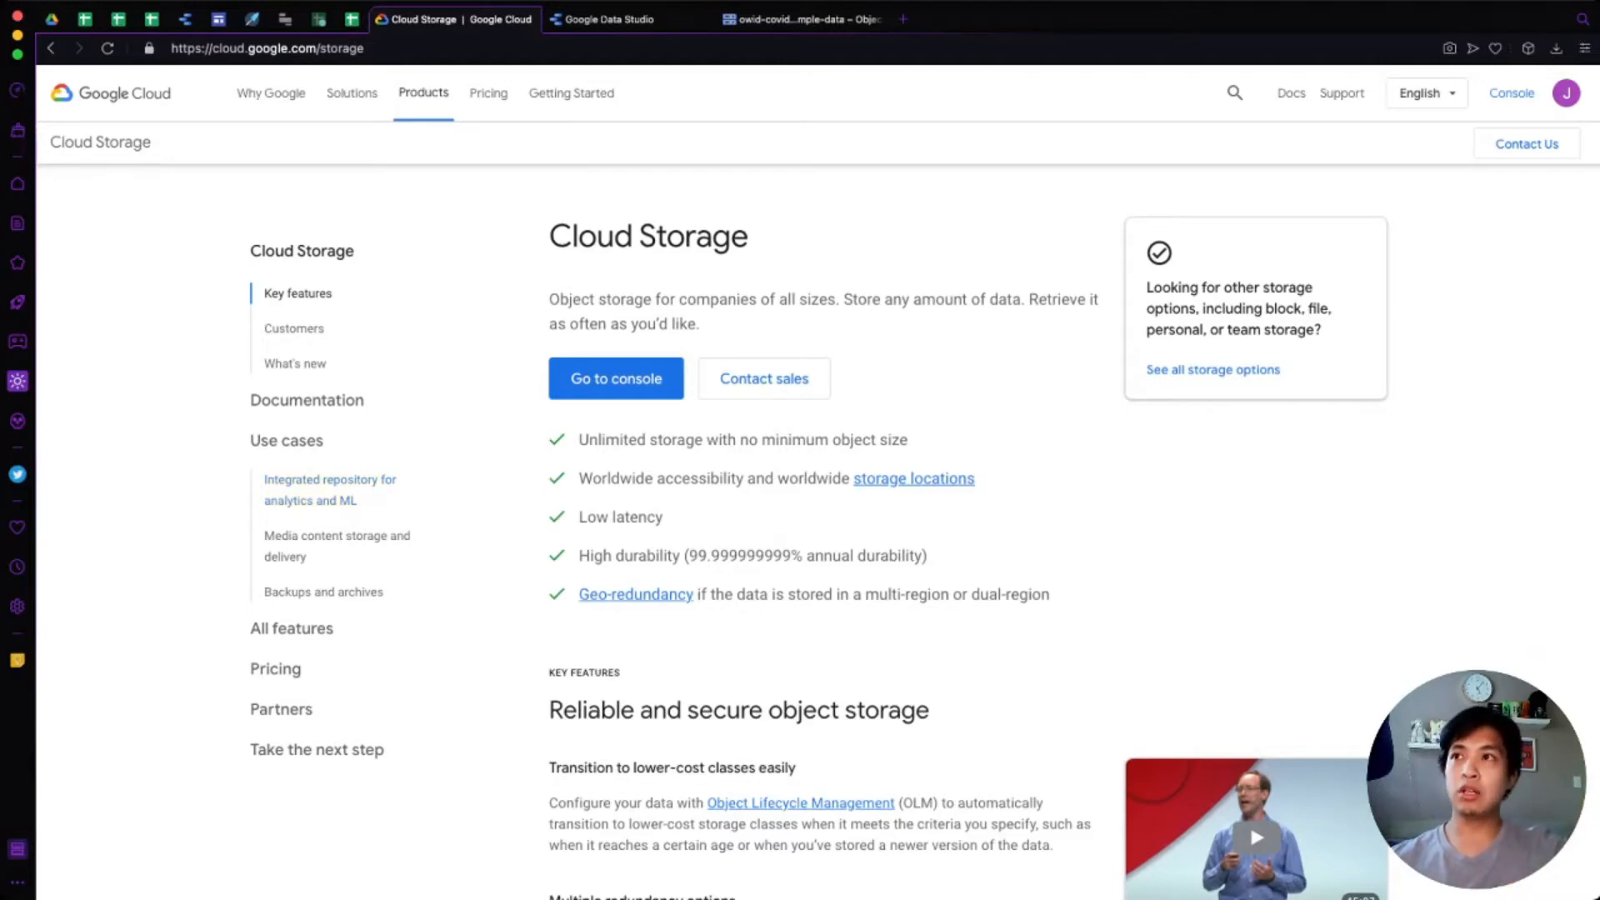
{"action": "scroll", "coordinate": [1073, 483], "scroll_direction": "down", "scroll_amount": 1}
{"action": "scroll", "coordinate": [1248, 807], "scroll_direction": "down", "scroll_amount": 20}
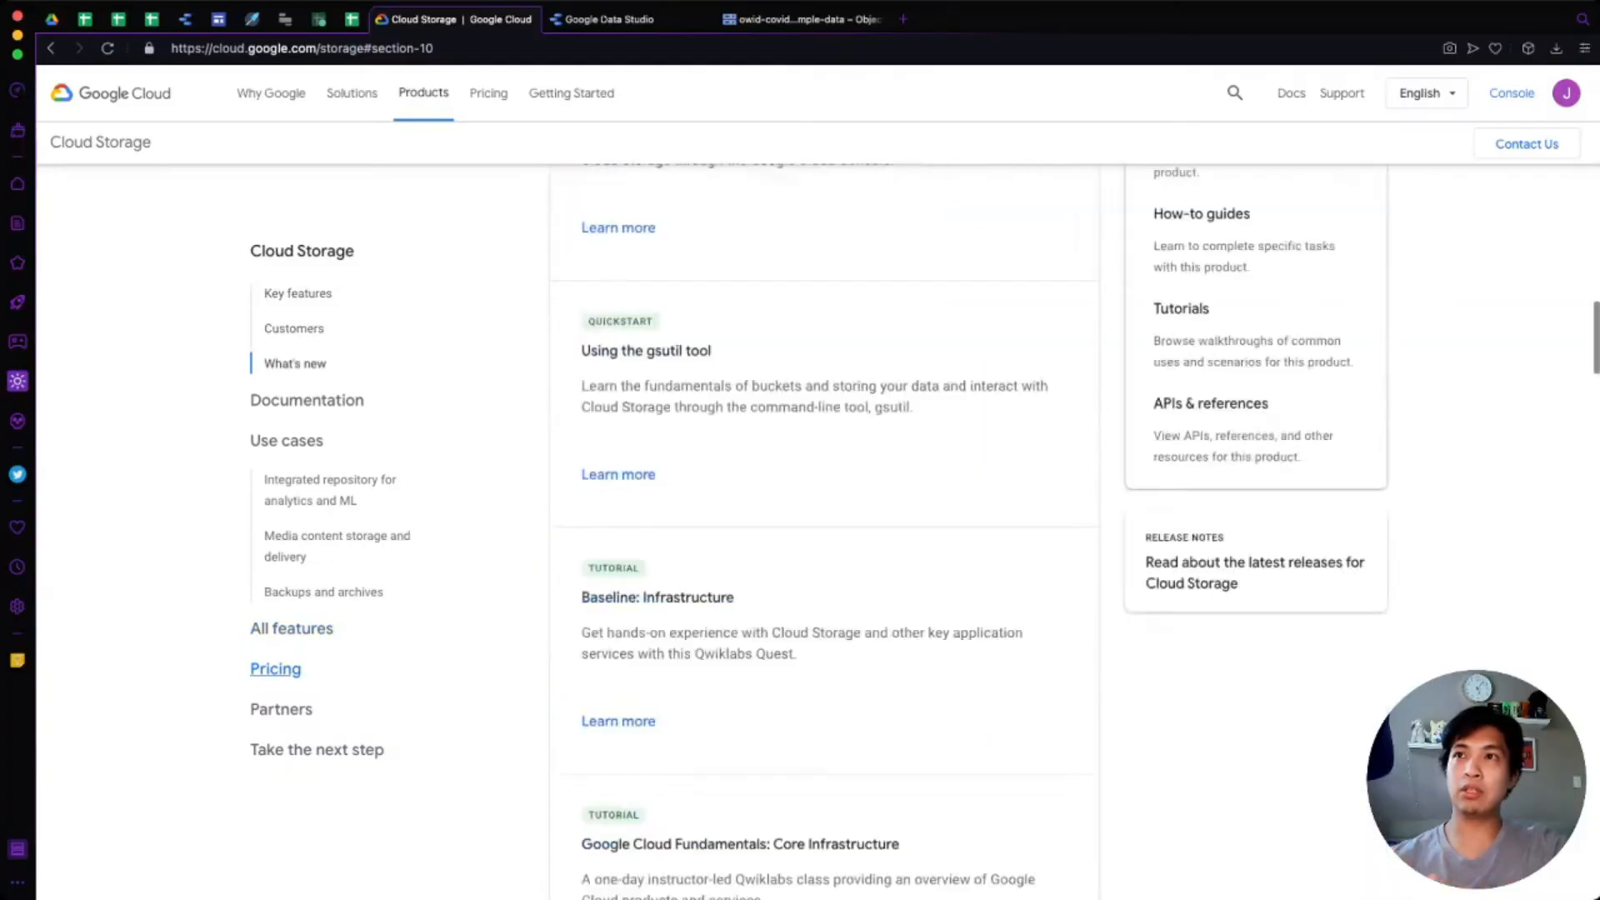
{"action": "scroll", "coordinate": [967, 530], "scroll_direction": "down", "scroll_amount": 10}
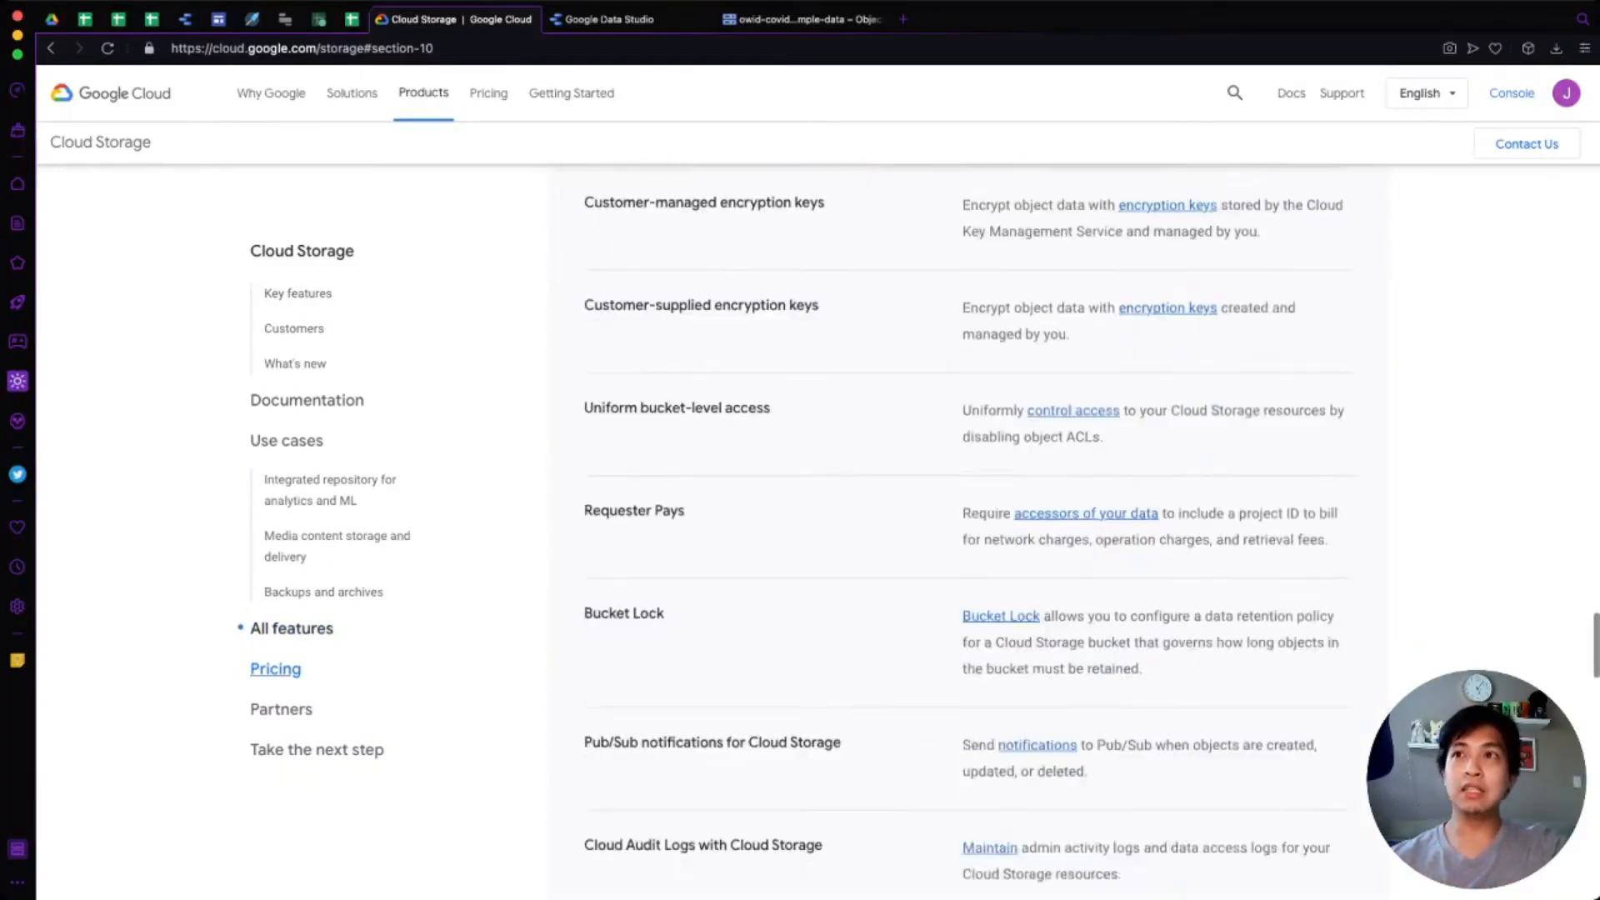
{"action": "scroll", "coordinate": [967, 517], "scroll_direction": "down", "scroll_amount": 5}
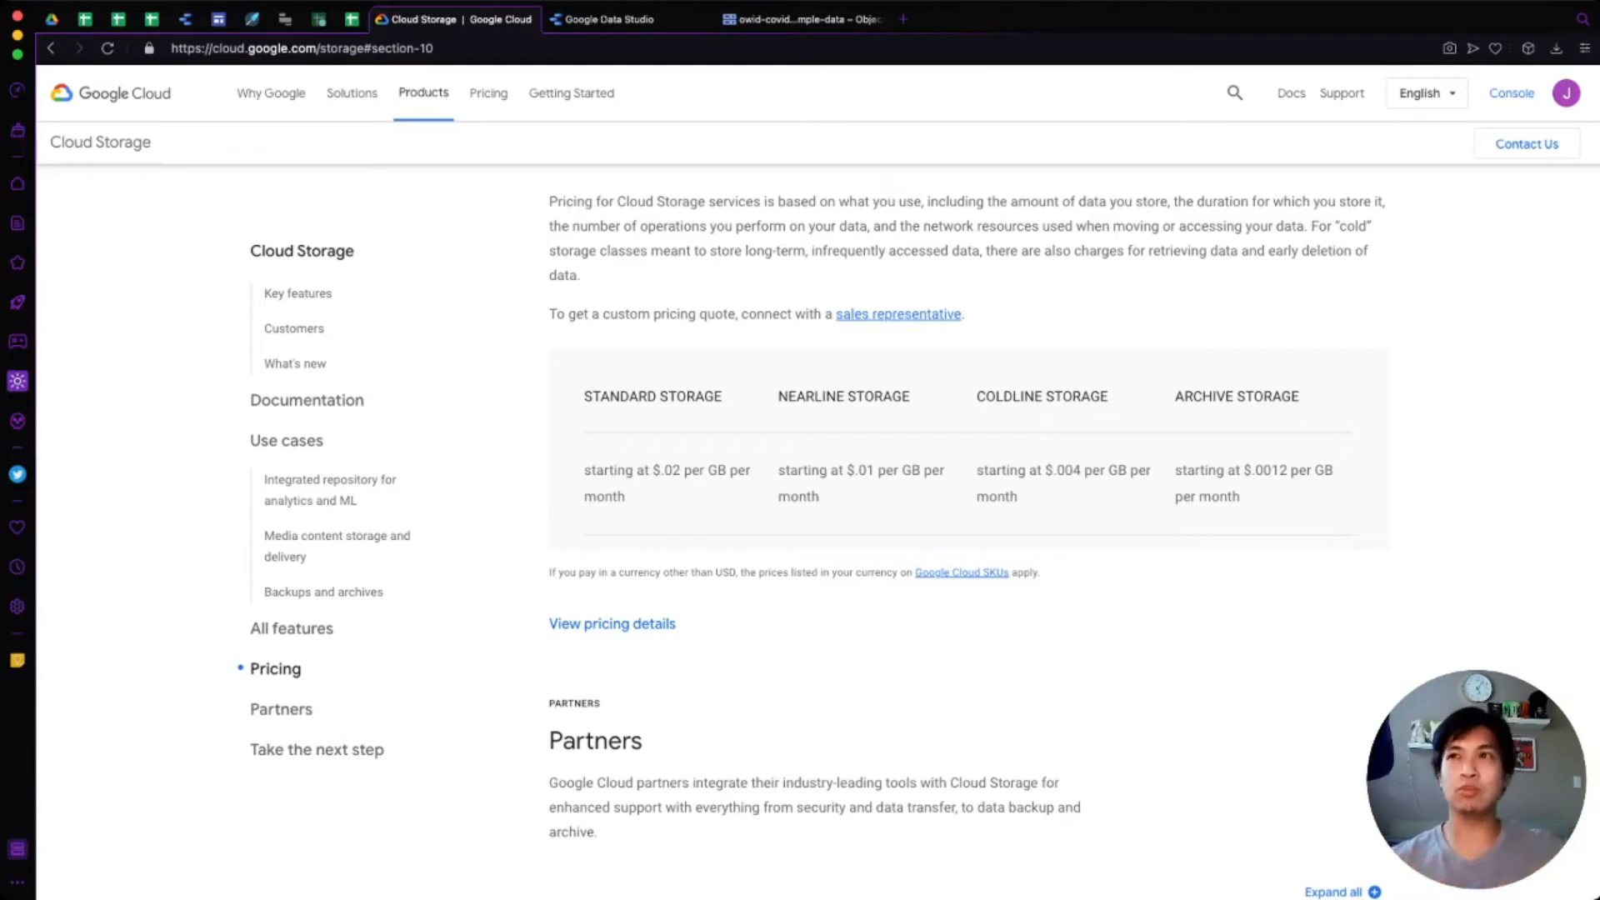
{"action": "left_click_drag", "start_coordinate": [661, 470], "coordinate": [726, 471]}
{"action": "left_click", "coordinate": [727, 471]}
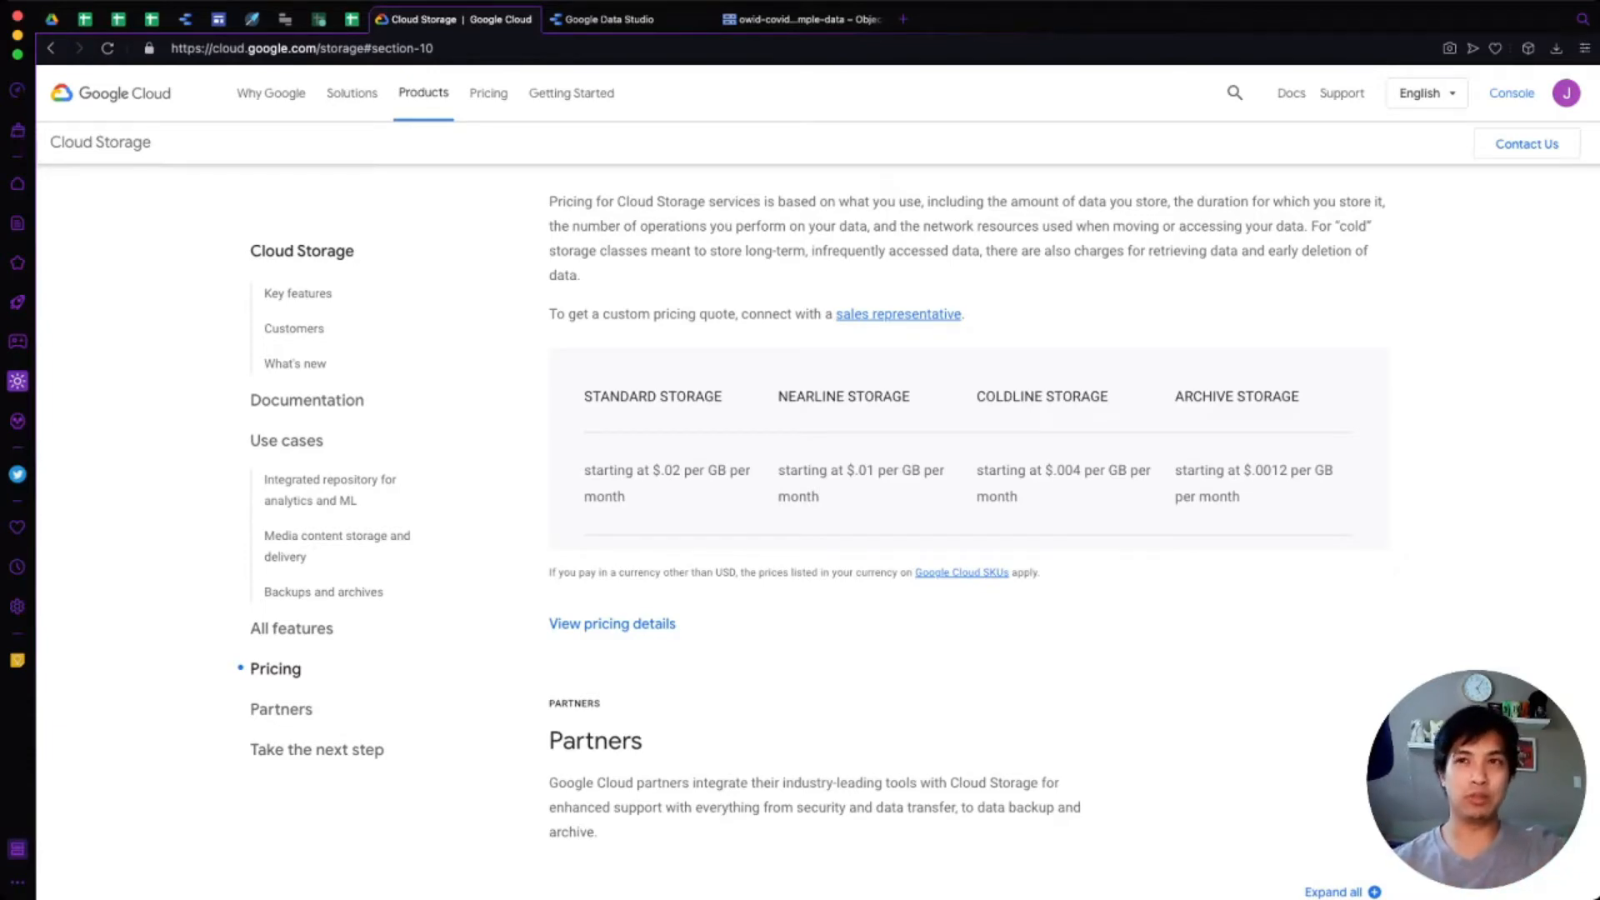
{"action": "scroll", "coordinate": [800, 500], "scroll_direction": "up", "scroll_amount": 20}
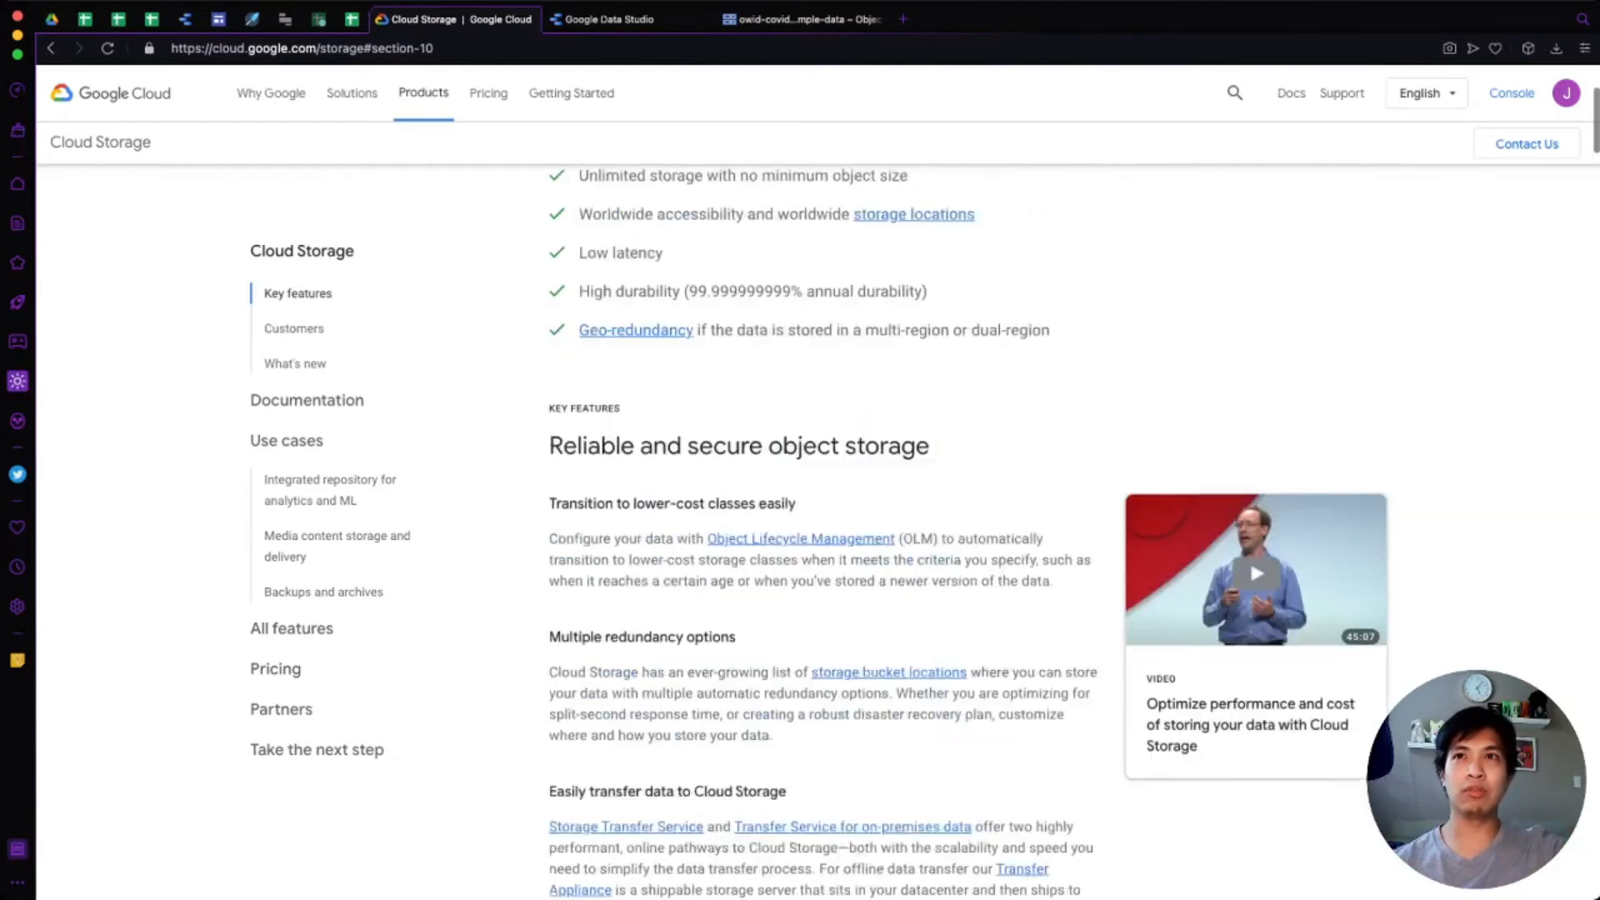
{"action": "scroll", "coordinate": [1248, 821], "scroll_direction": "up", "scroll_amount": 3}
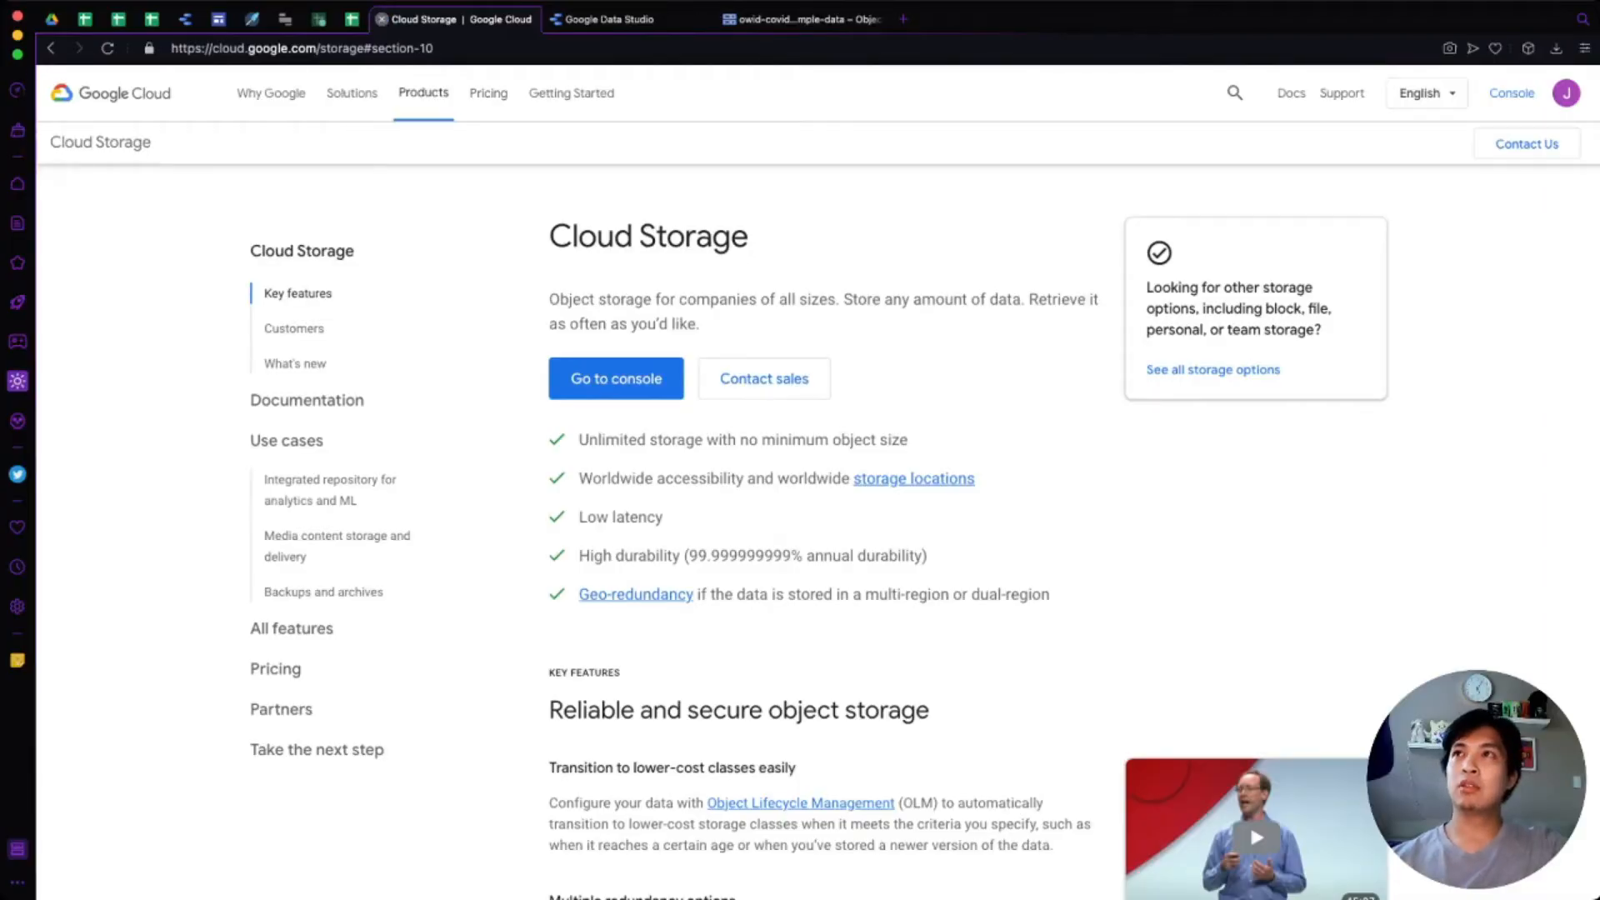
{"action": "key", "text": "super+w"}
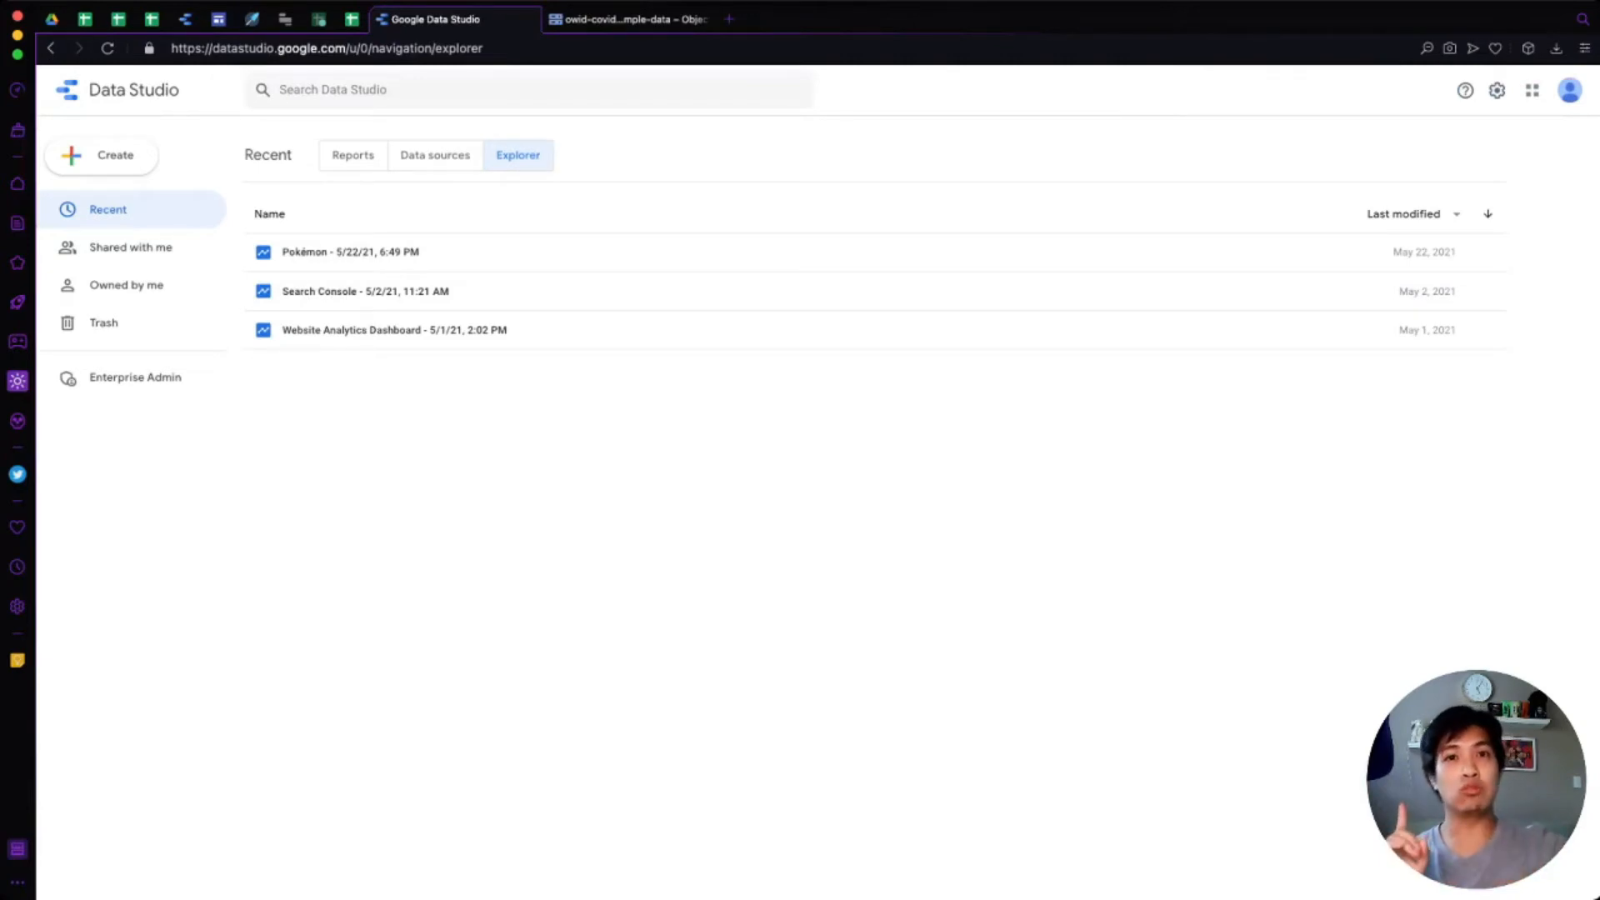
Step: Create a new data source in Data Studio using the Google Cloud Storage connector
{"action": "left_click", "coordinate": [115, 156]}
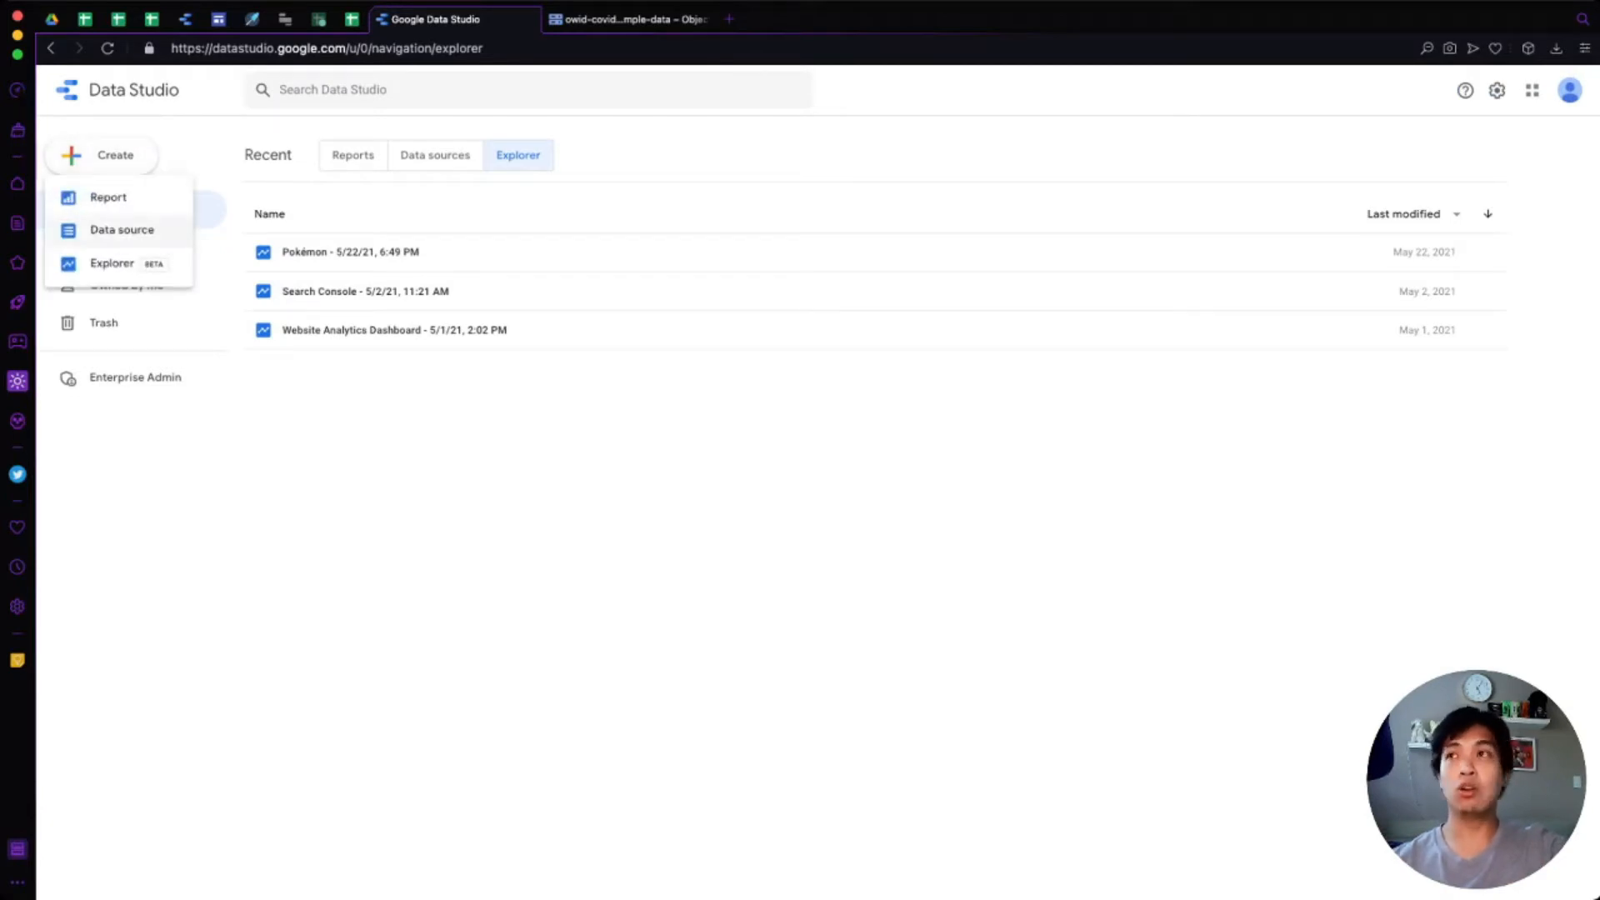
{"action": "left_click", "coordinate": [122, 230]}
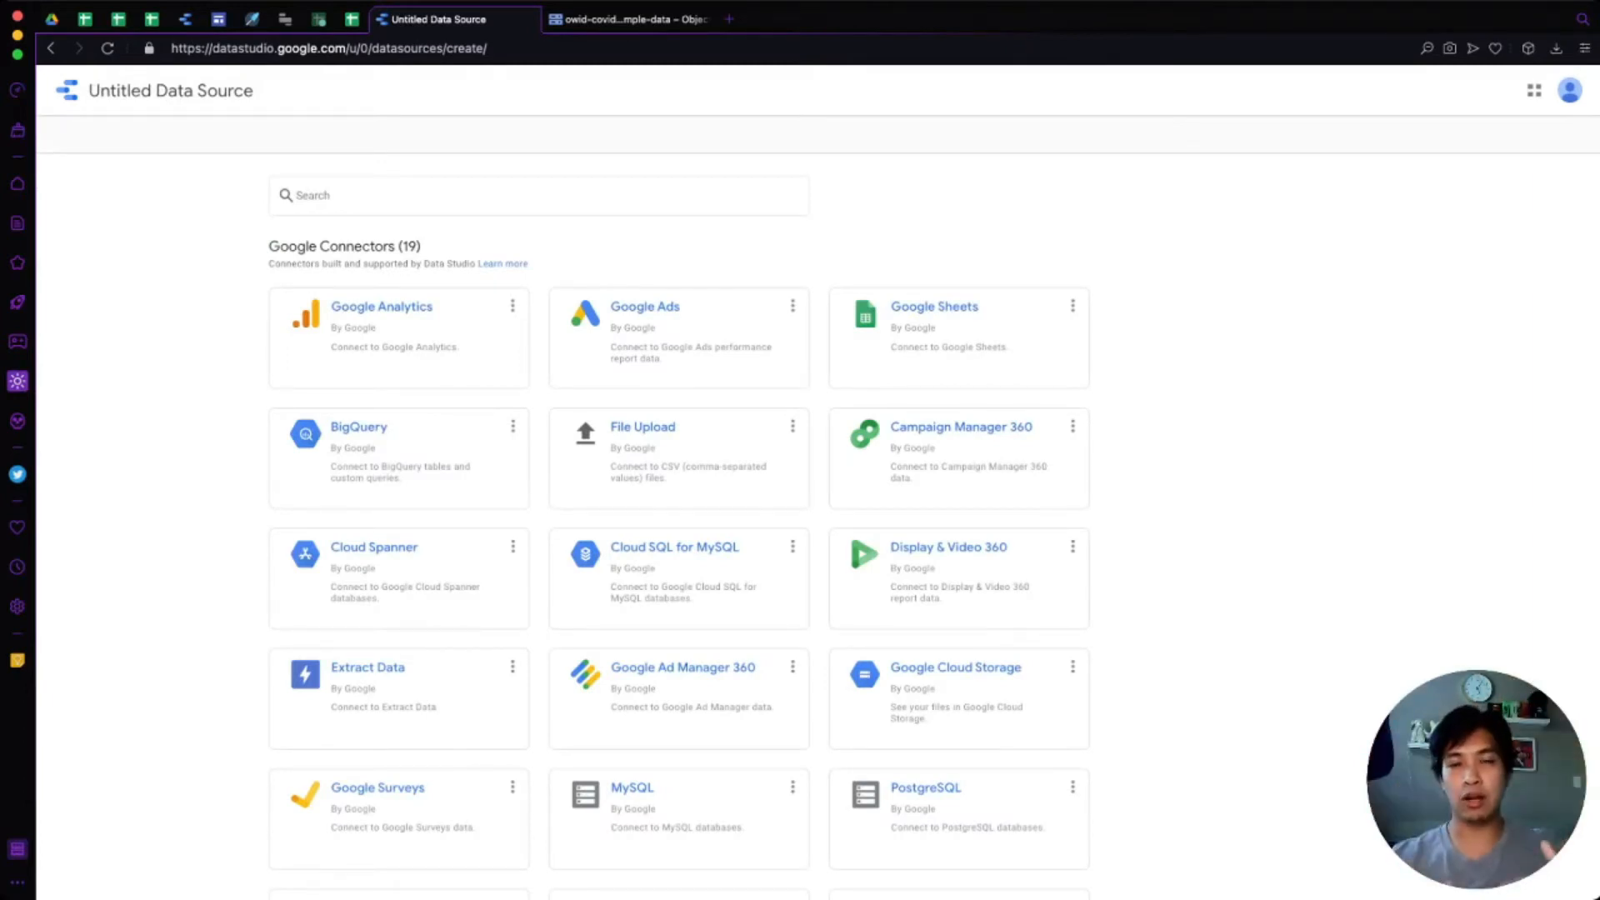
{"action": "scroll", "coordinate": [679, 567], "scroll_direction": "down", "scroll_amount": 5}
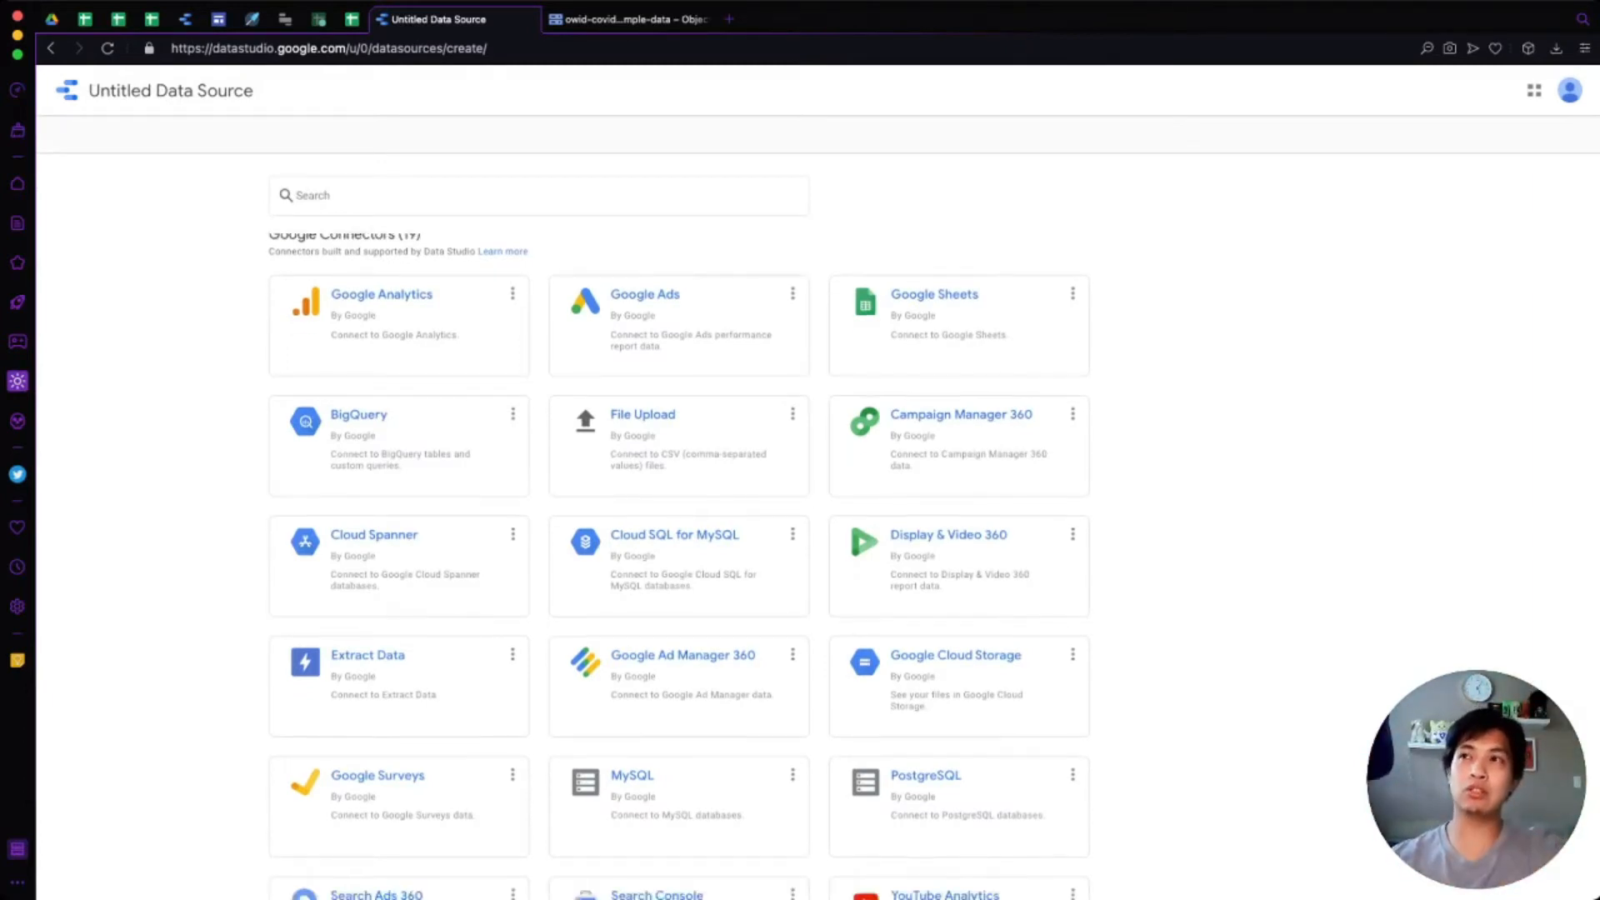
{"action": "scroll", "coordinate": [679, 566], "scroll_direction": "down", "scroll_amount": 3}
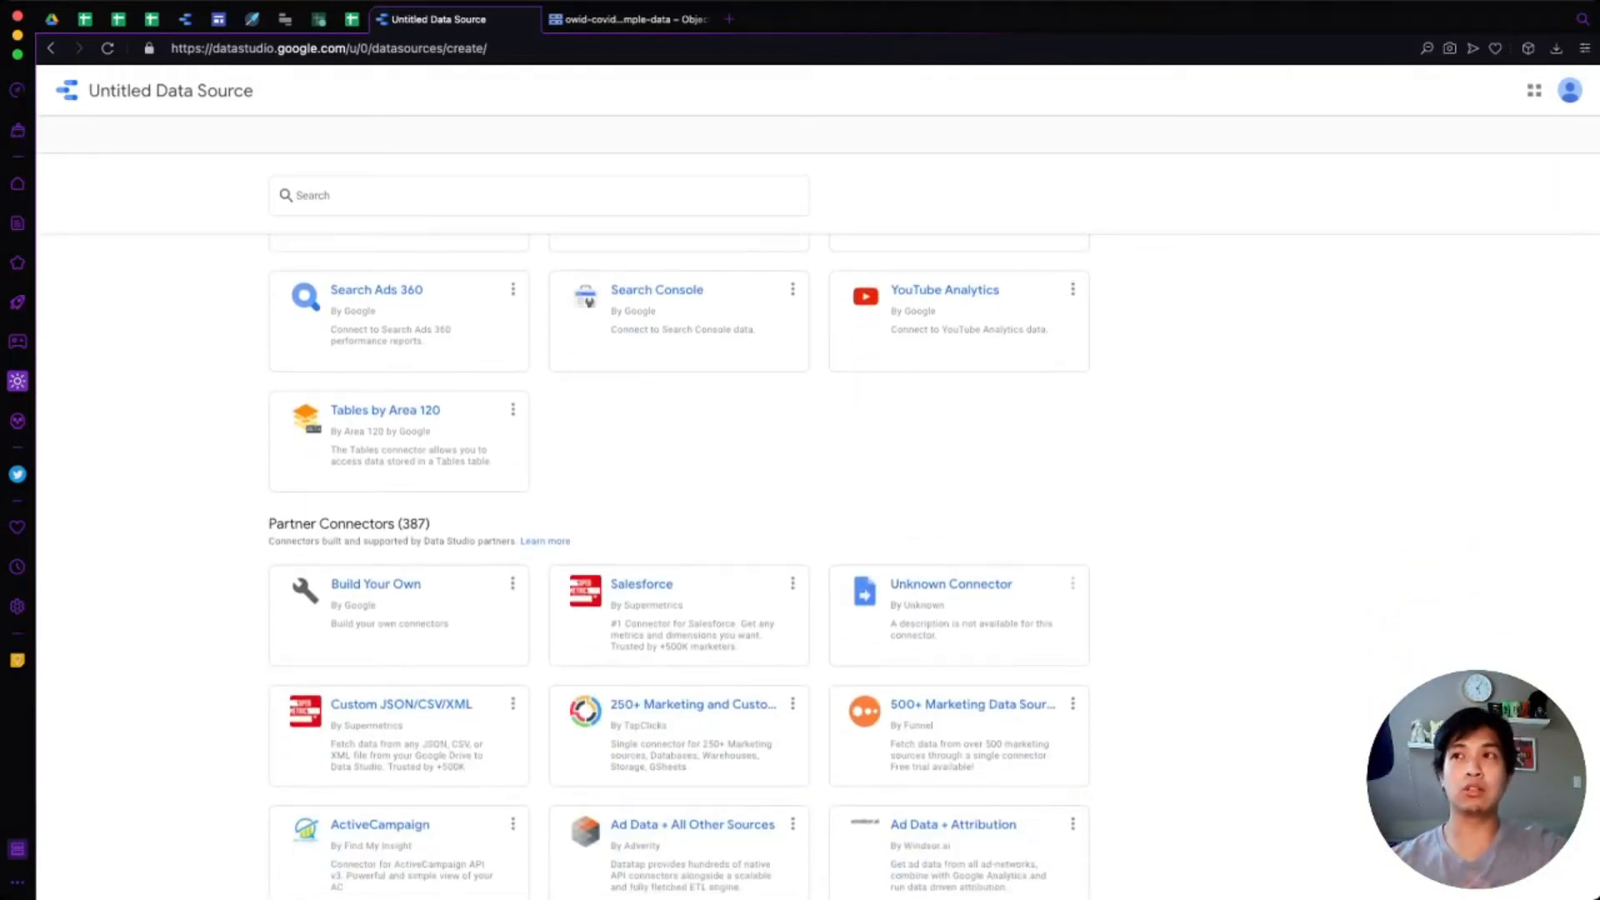
{"action": "scroll", "coordinate": [679, 458], "scroll_direction": "up", "scroll_amount": 8}
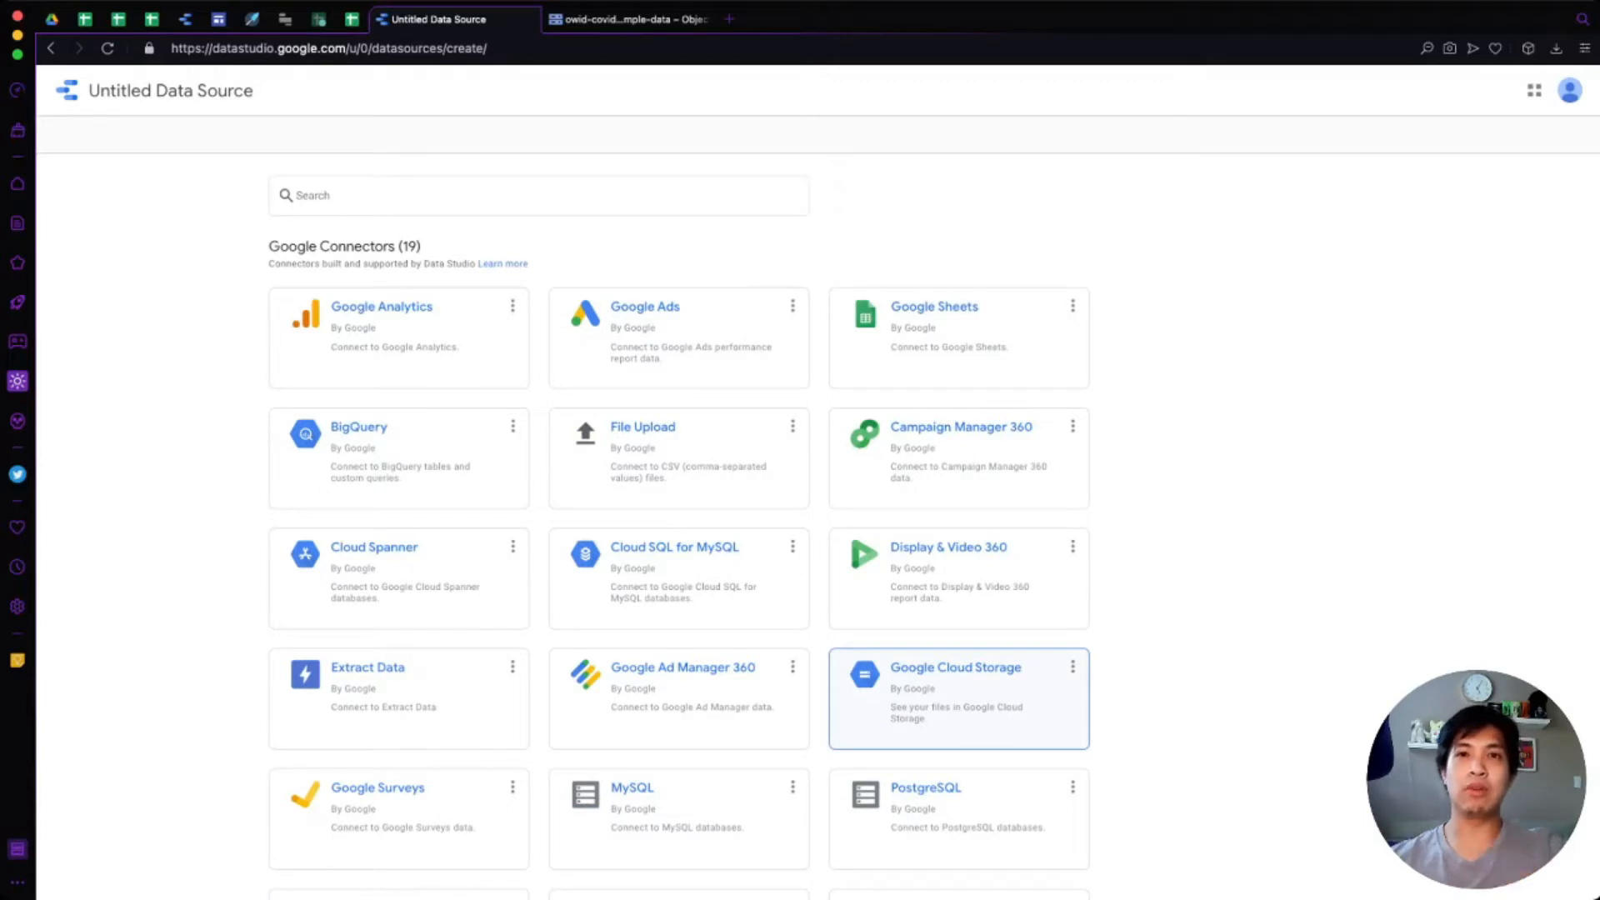
{"action": "left_click", "coordinate": [958, 699]}
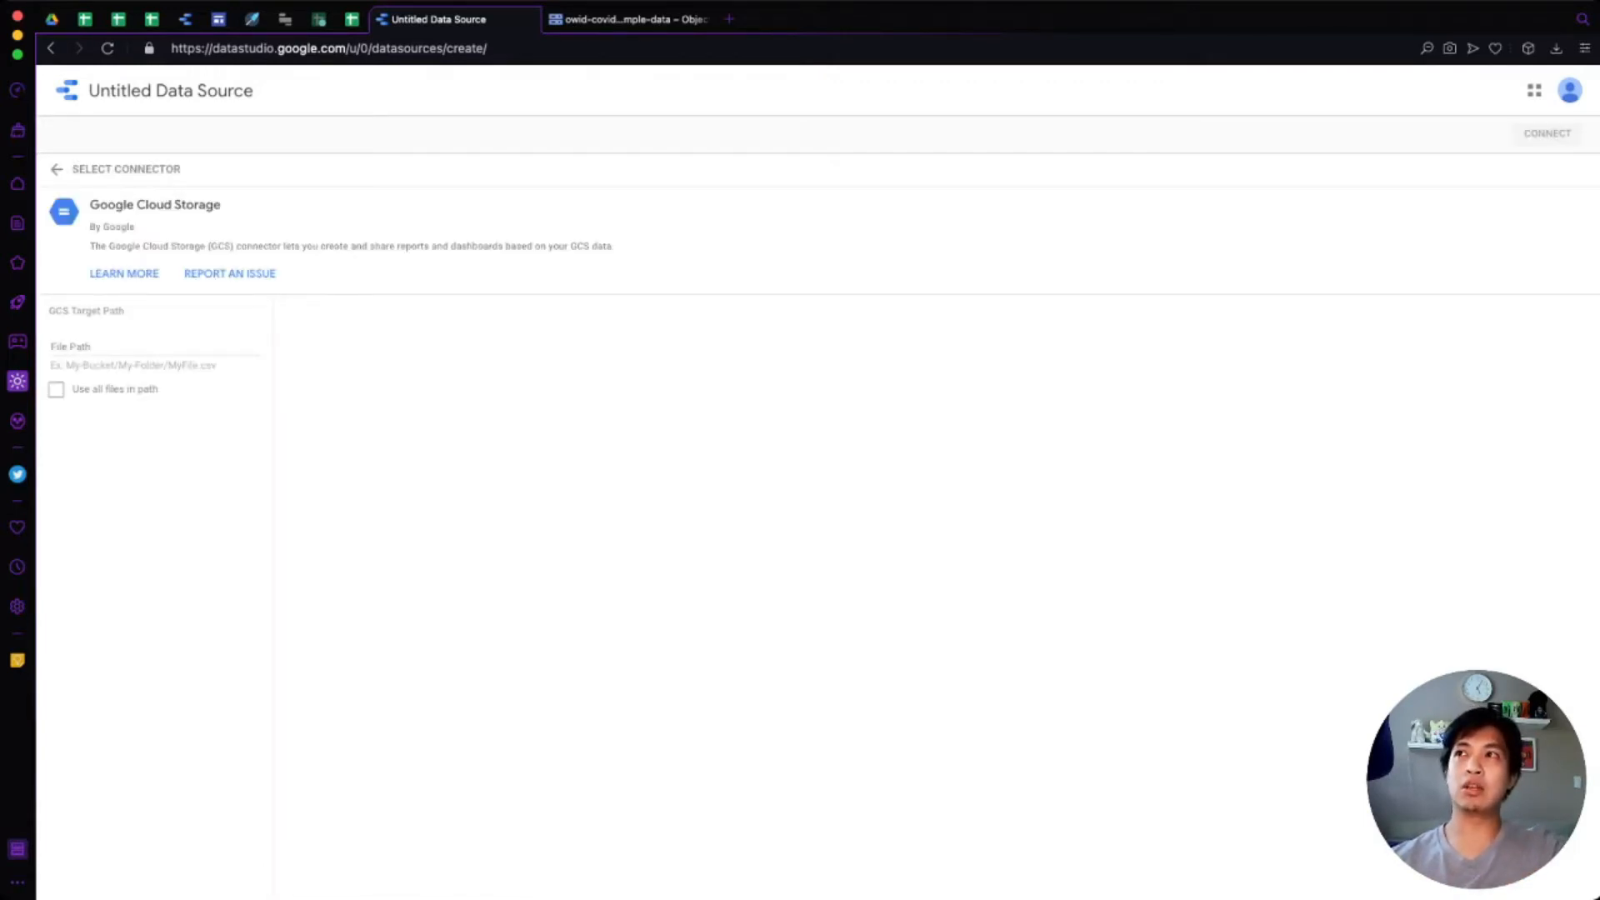
Step: Switch to the Google Cloud Platform console and copy the path of owid-covid-data.csv from its object details
{"action": "key", "text": "ctrl+Tab"}
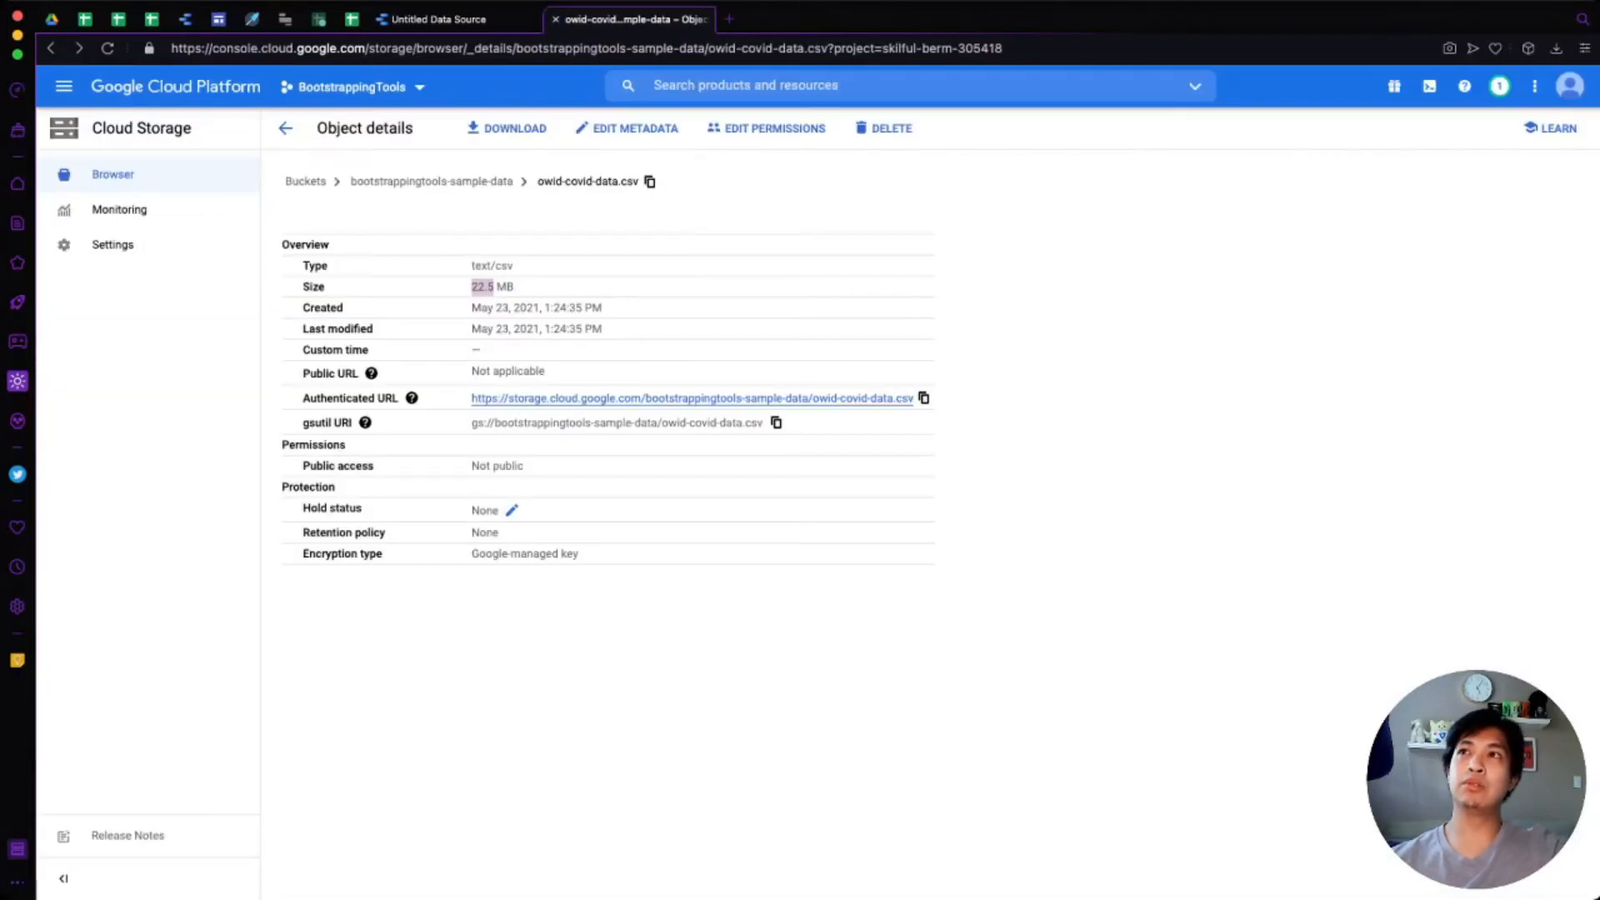
{"action": "left_click", "coordinate": [483, 287]}
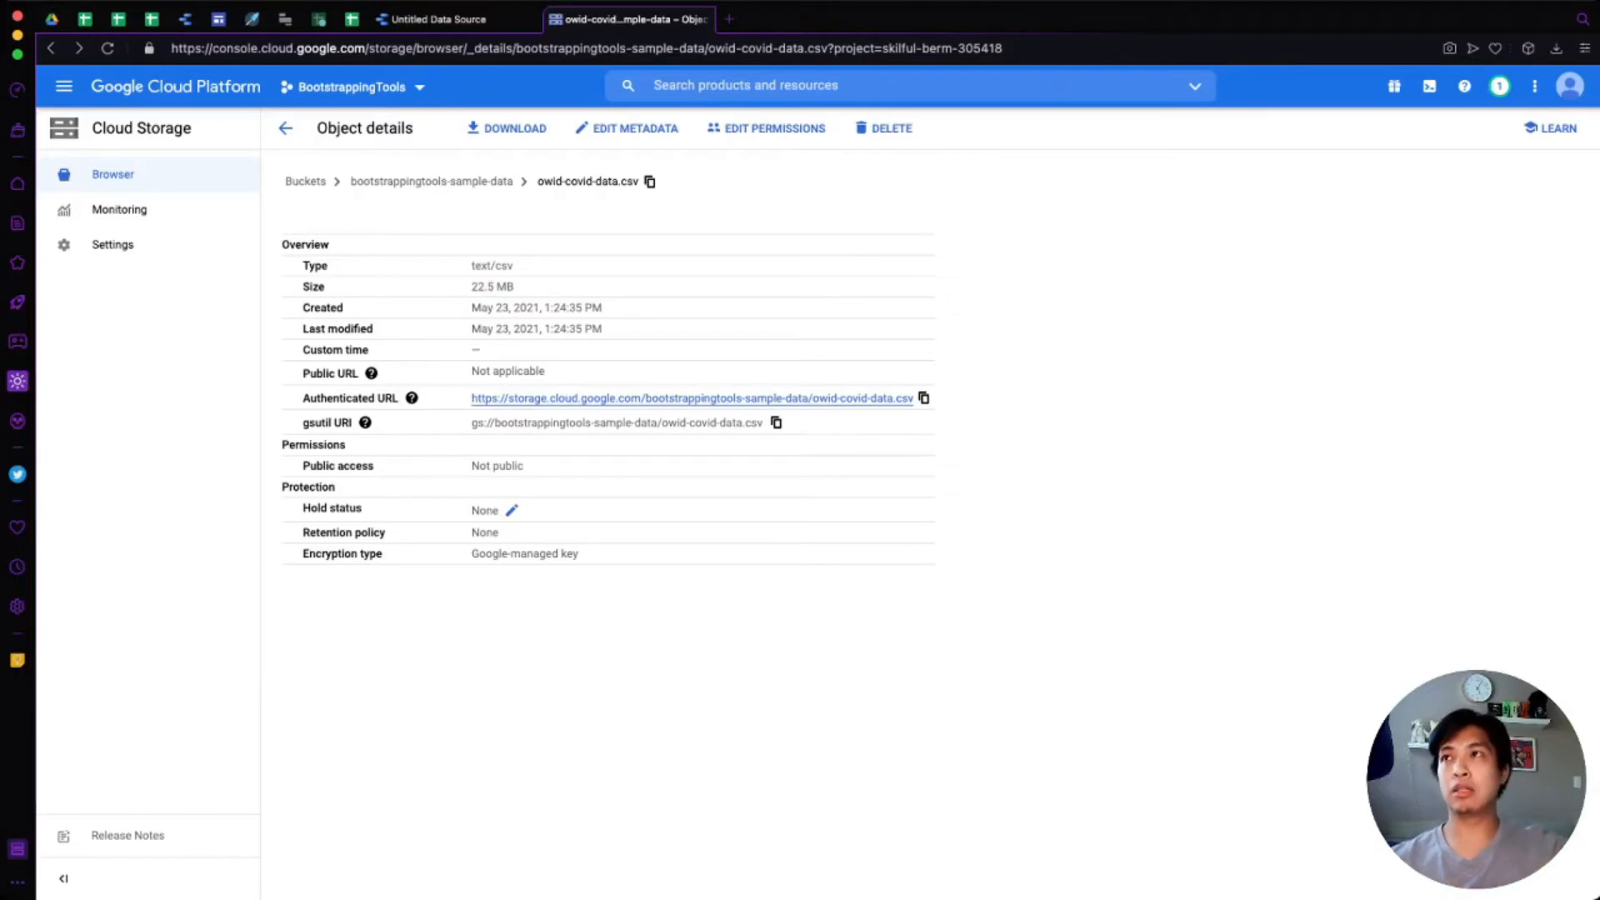
{"action": "left_click", "coordinate": [64, 86]}
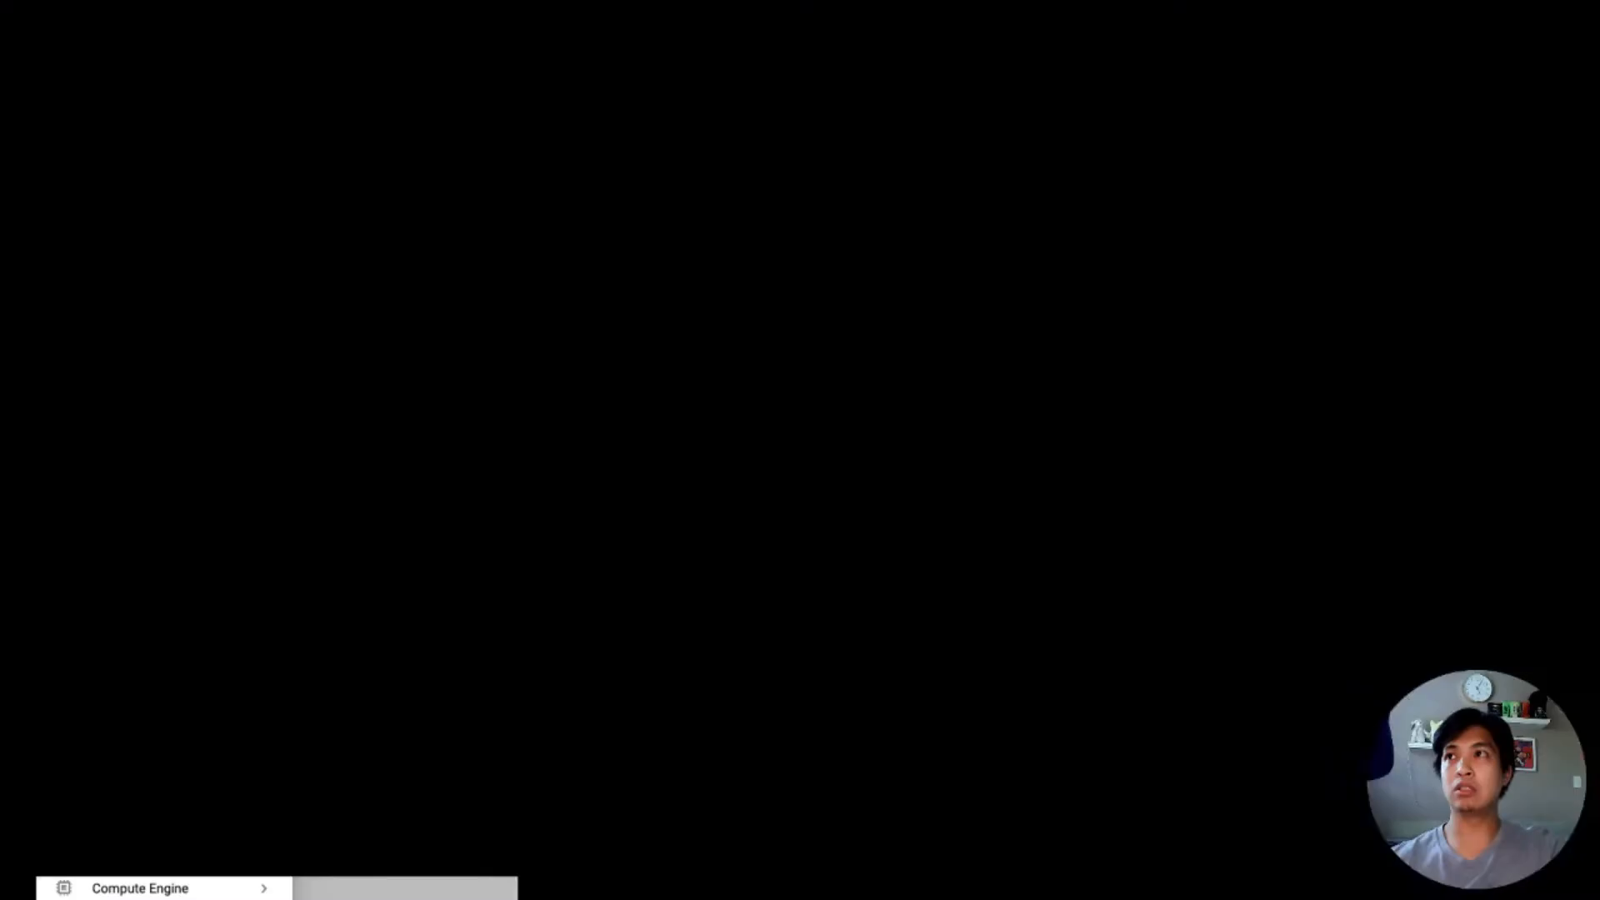
{"action": "mouse_move", "coordinate": [167, 173]}
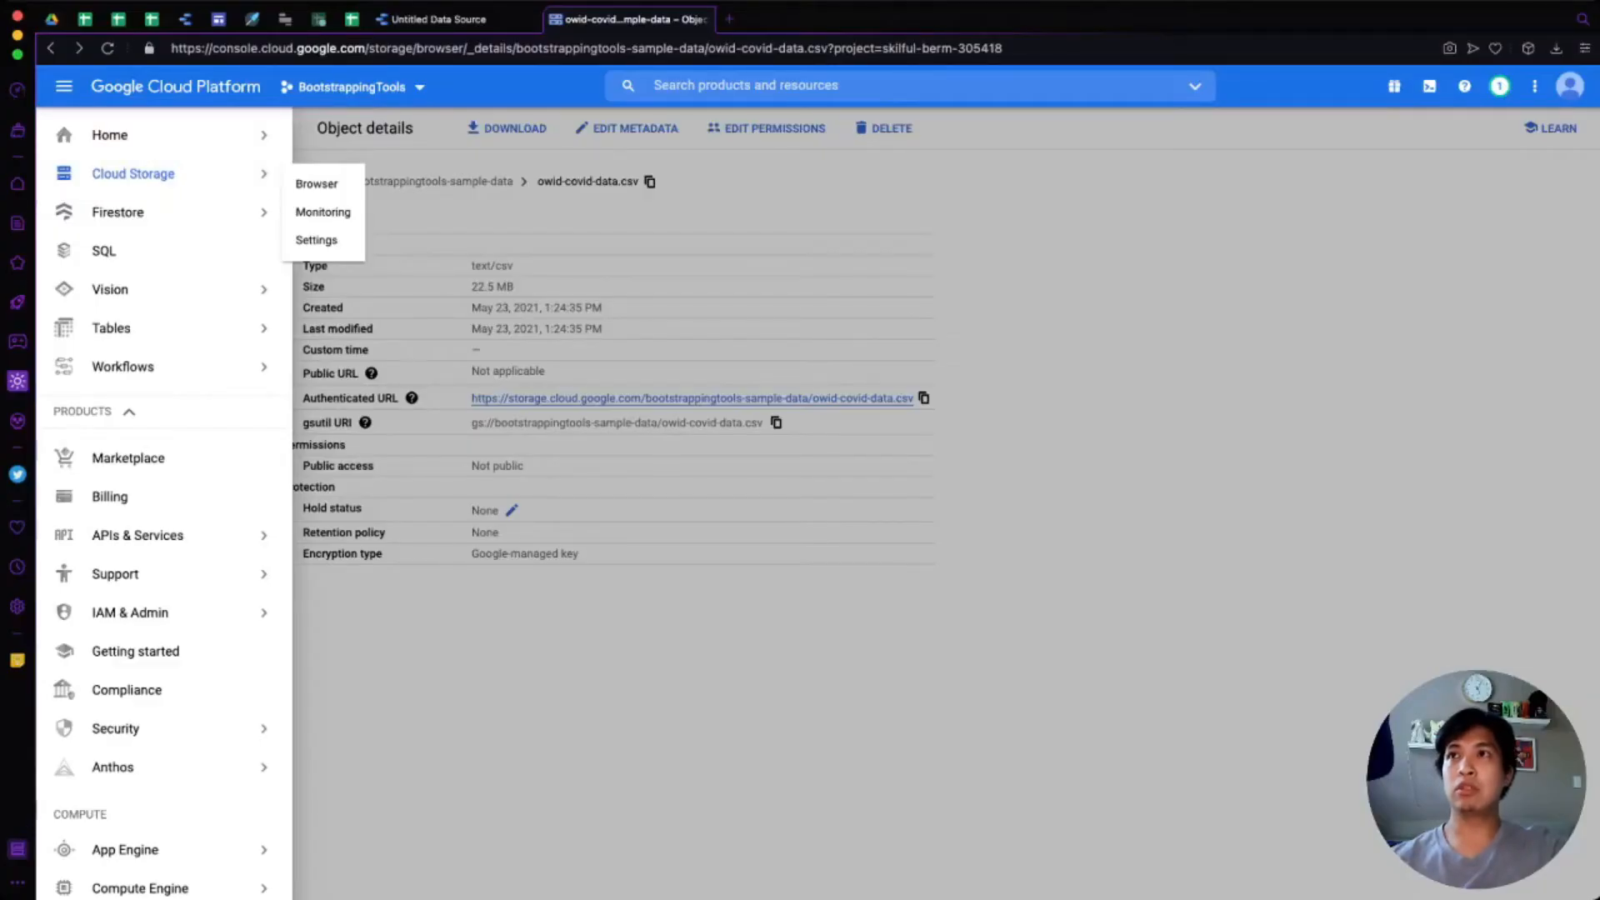
{"action": "left_click", "coordinate": [583, 283]}
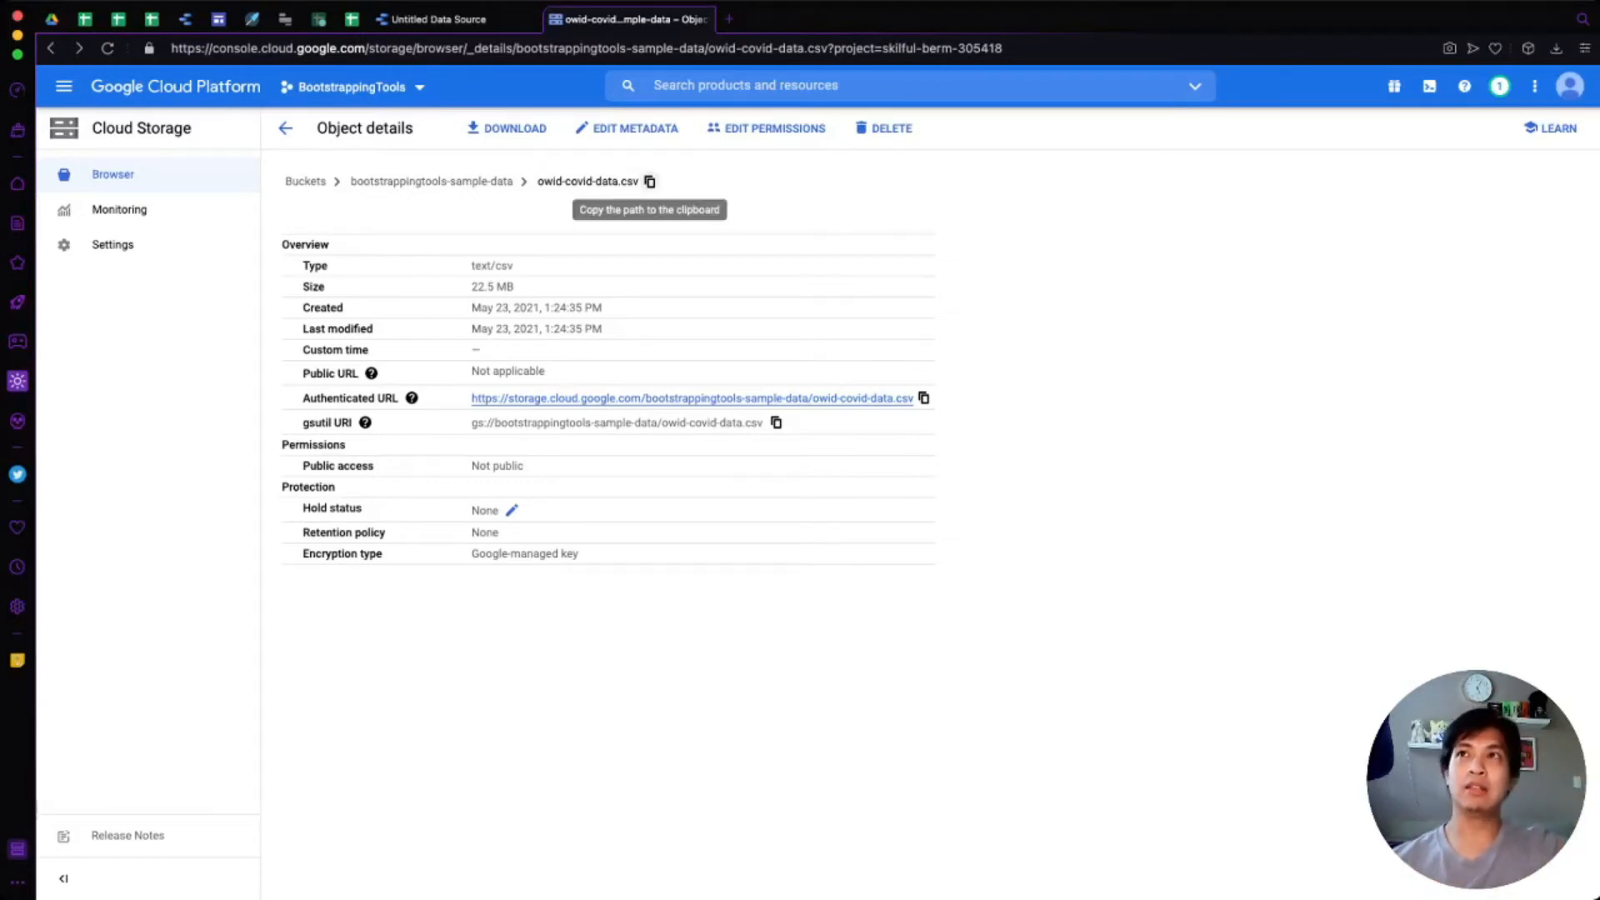
{"action": "left_click", "coordinate": [649, 181]}
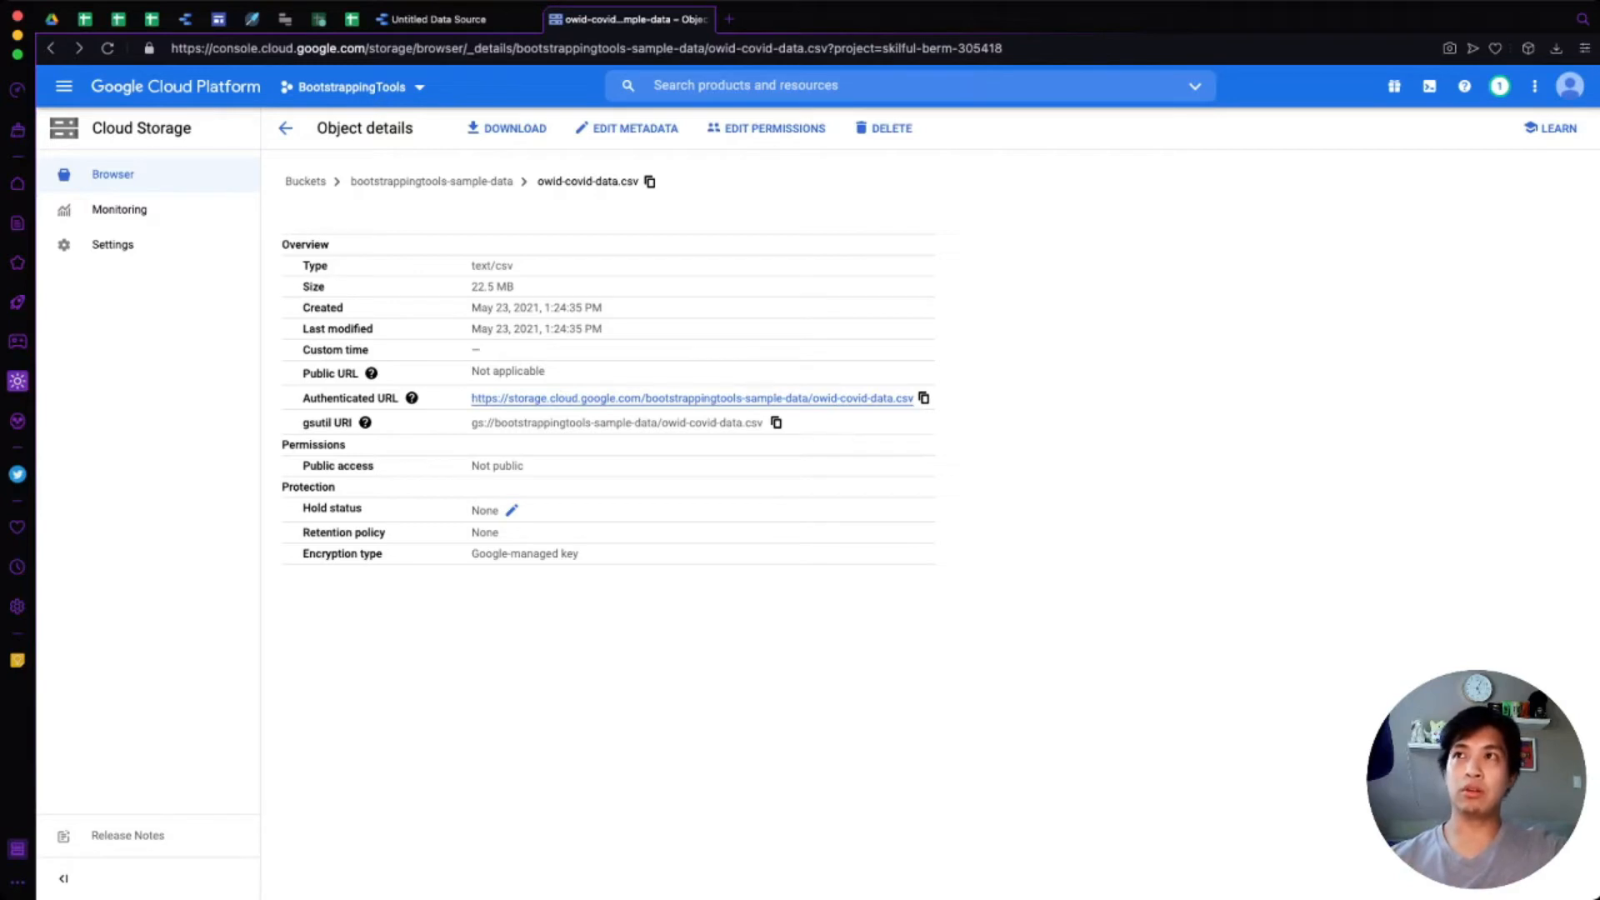
Step: Check the size of owid-covid-data.csv and its import dialog in Google Sheets, and return to the object details
{"action": "triple_click", "coordinate": [492, 287]}
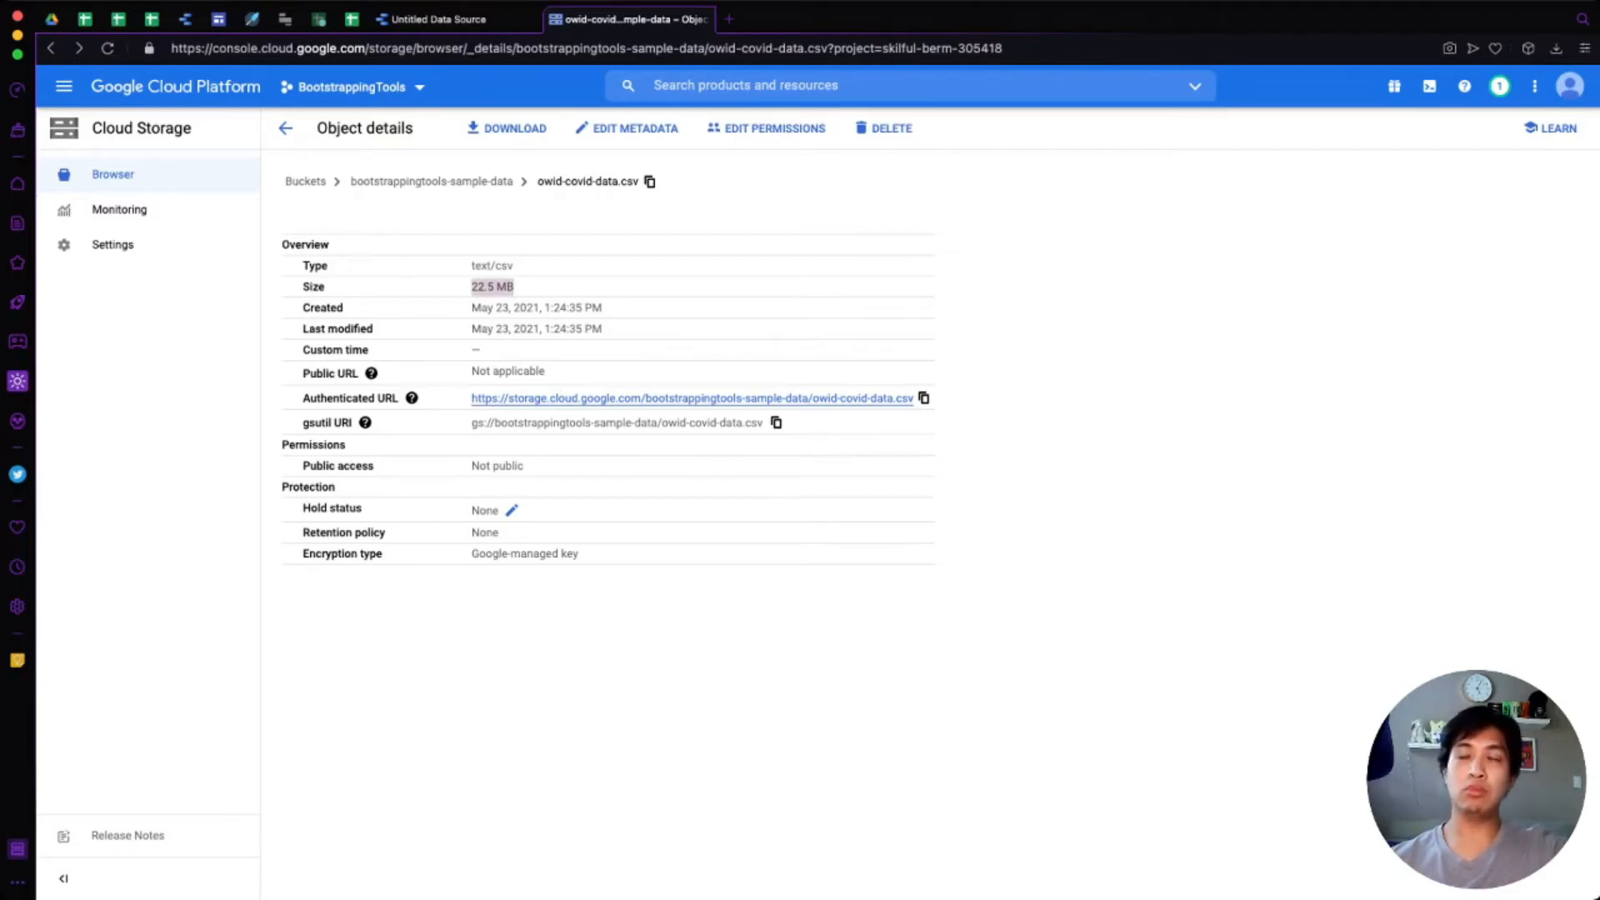
{"action": "left_click", "coordinate": [493, 287]}
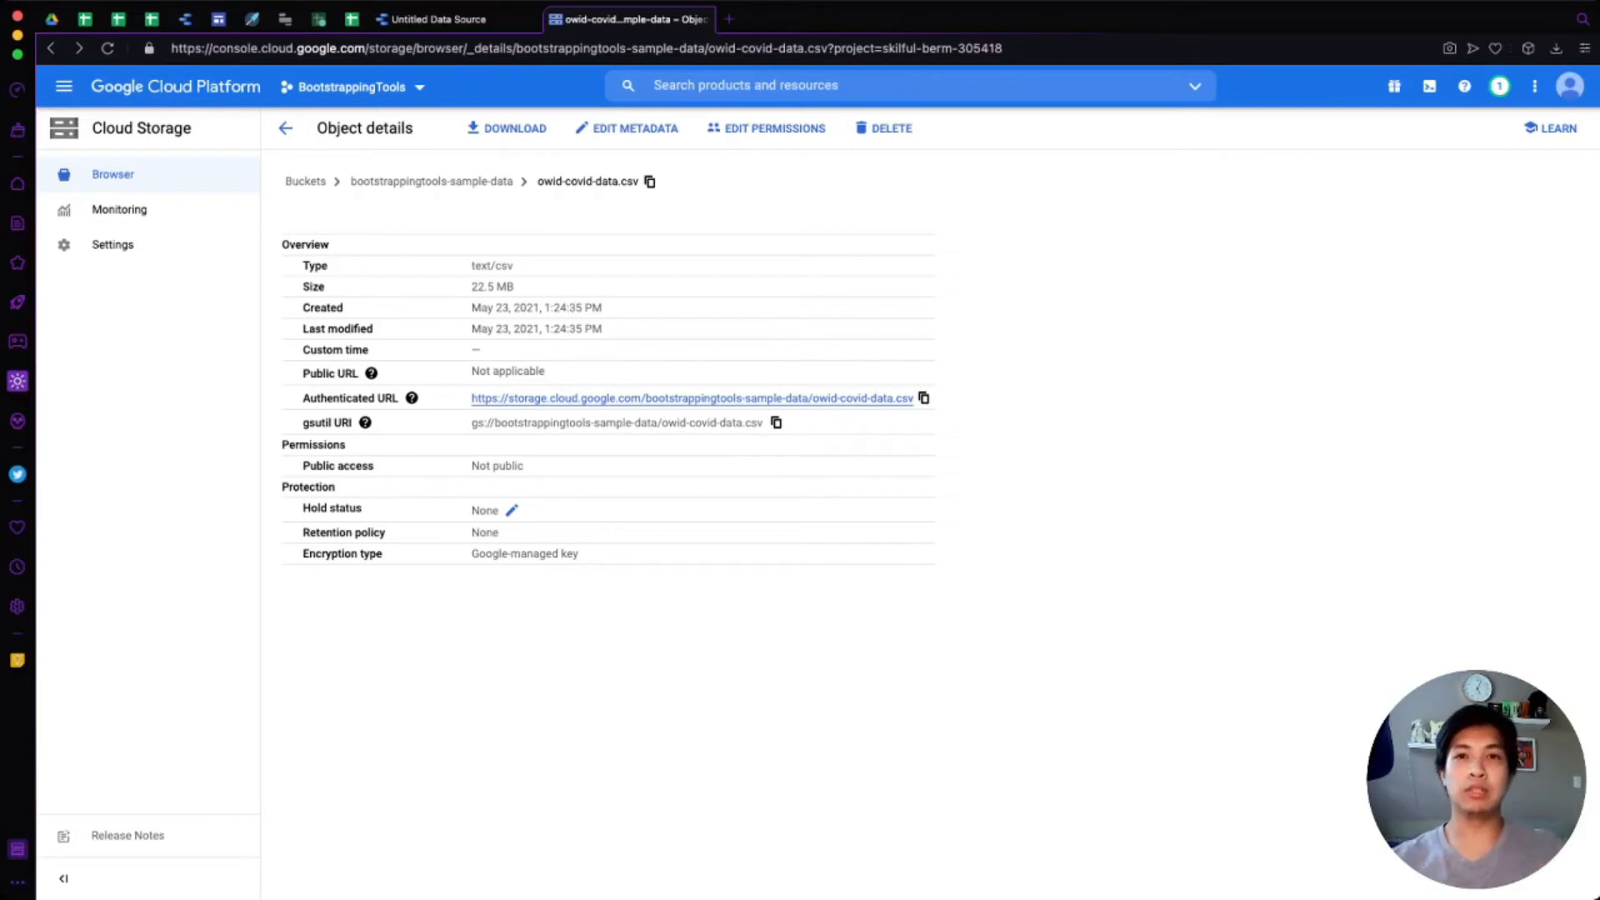
{"action": "left_click", "coordinate": [351, 19]}
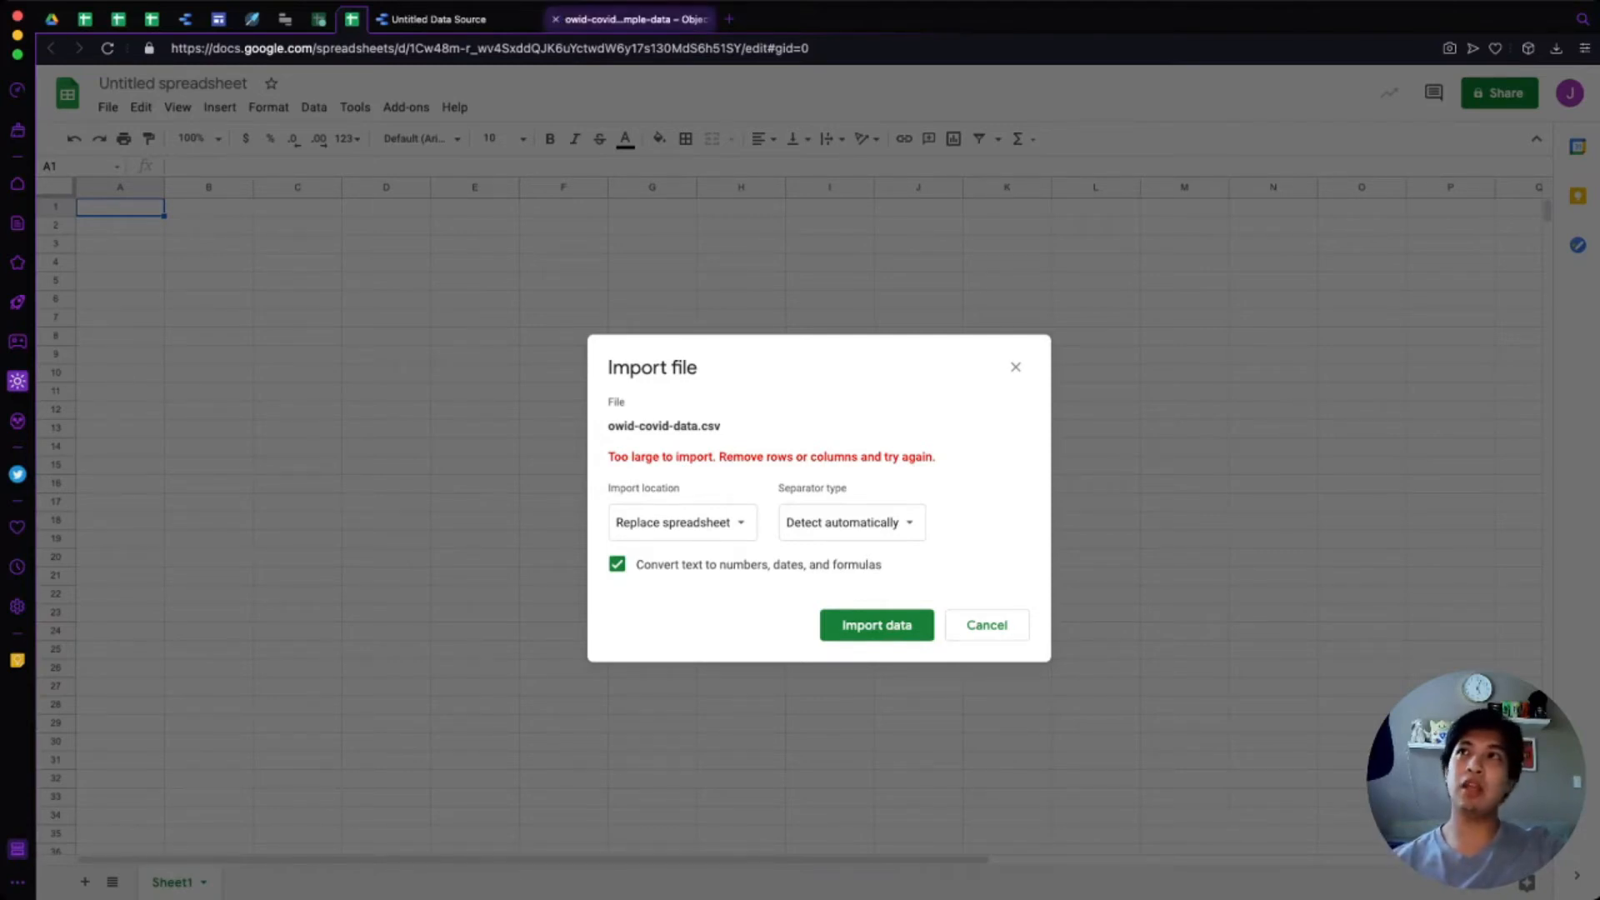
{"action": "left_click", "coordinate": [629, 18]}
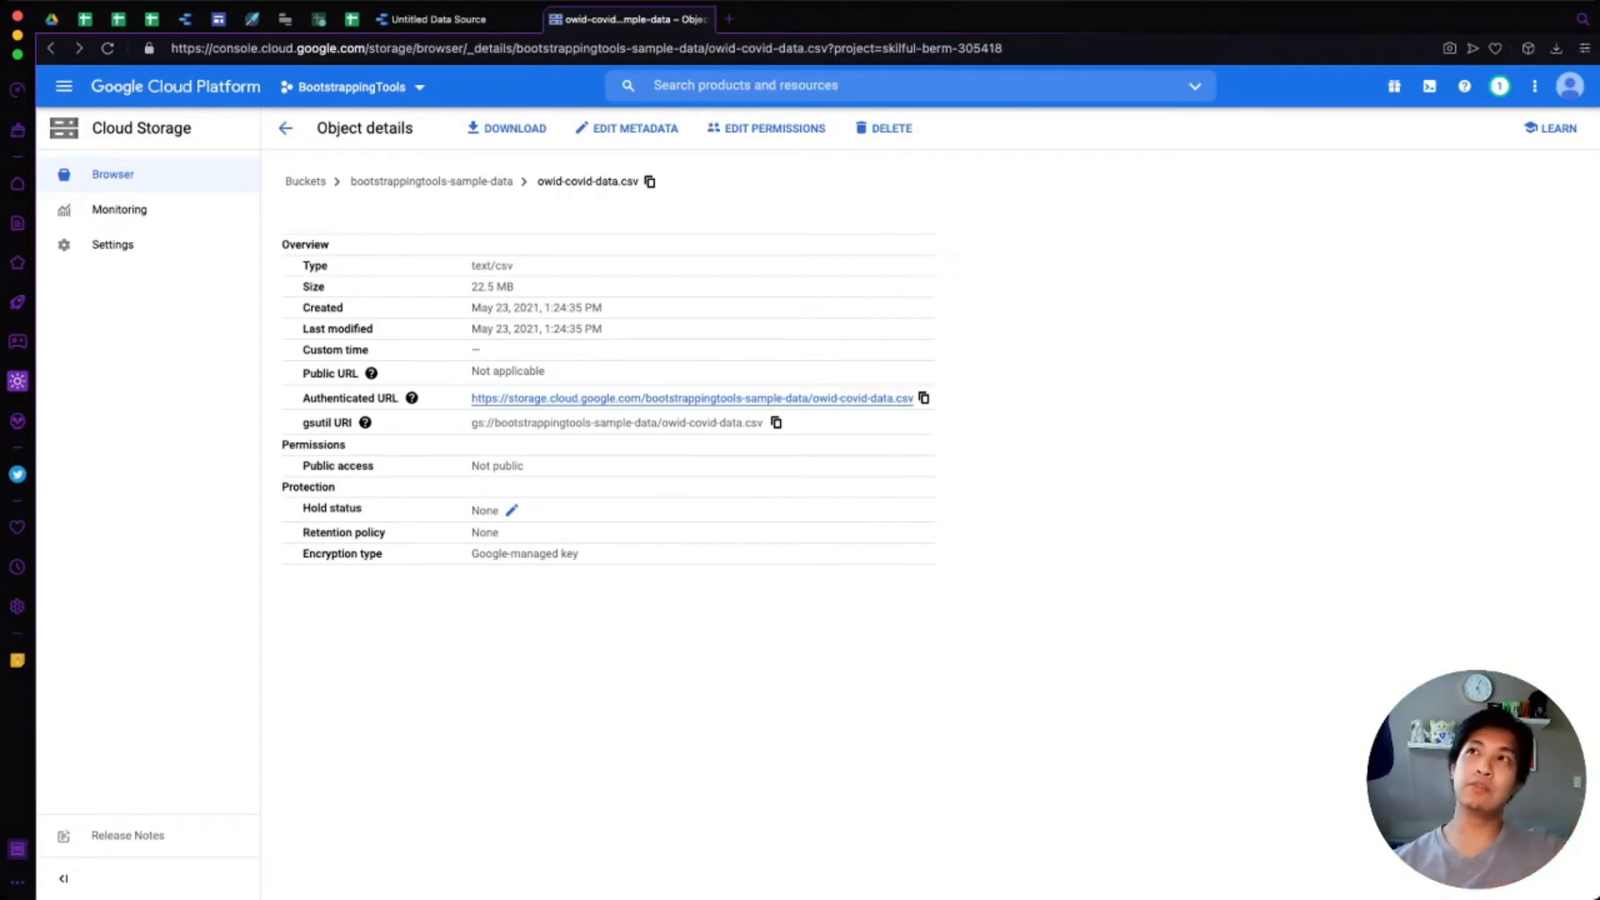
Step: Copy the path of owid-covid-data.csv from its object details and connect the Data Studio data source to that file path
{"action": "double_click", "coordinate": [482, 287]}
{"action": "left_click", "coordinate": [483, 287]}
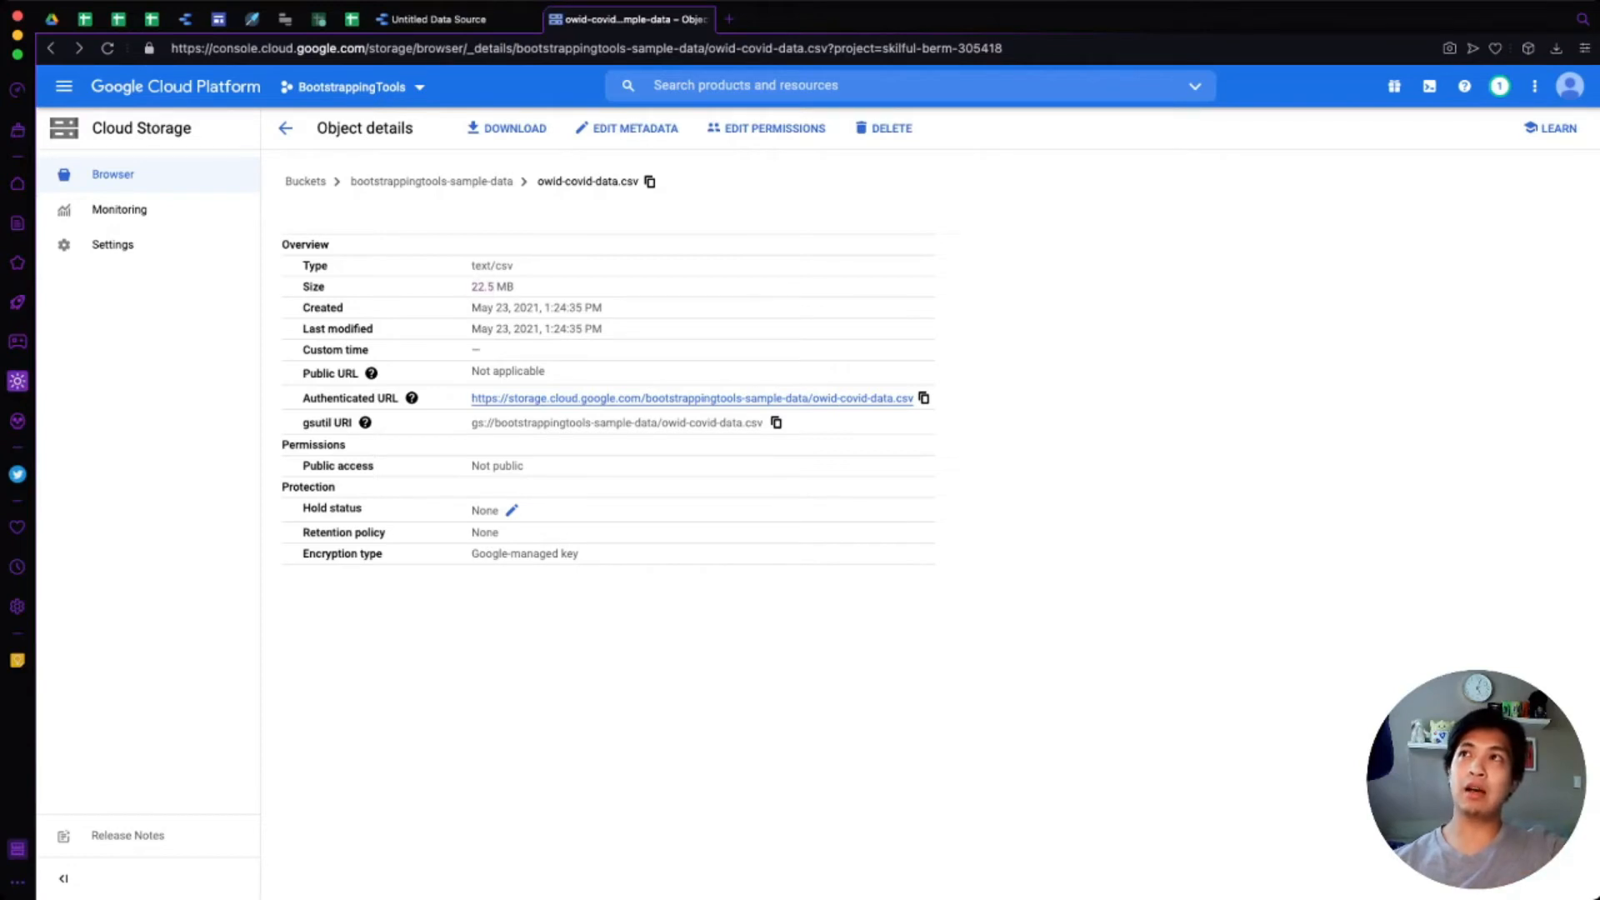
{"action": "left_click", "coordinate": [650, 181]}
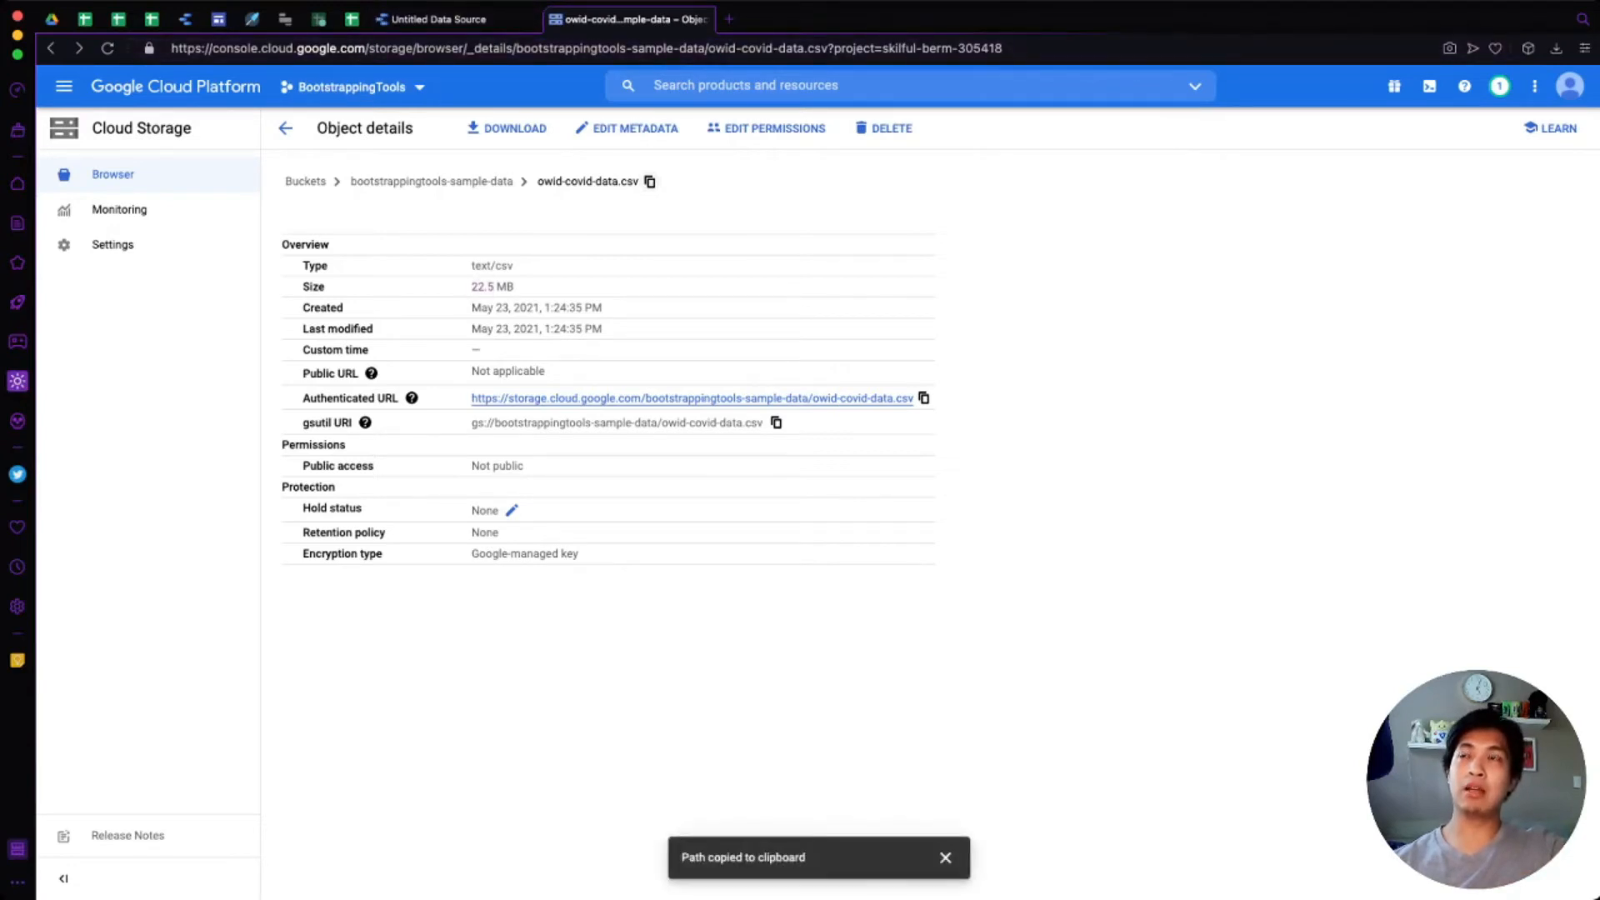
{"action": "left_click", "coordinate": [649, 182]}
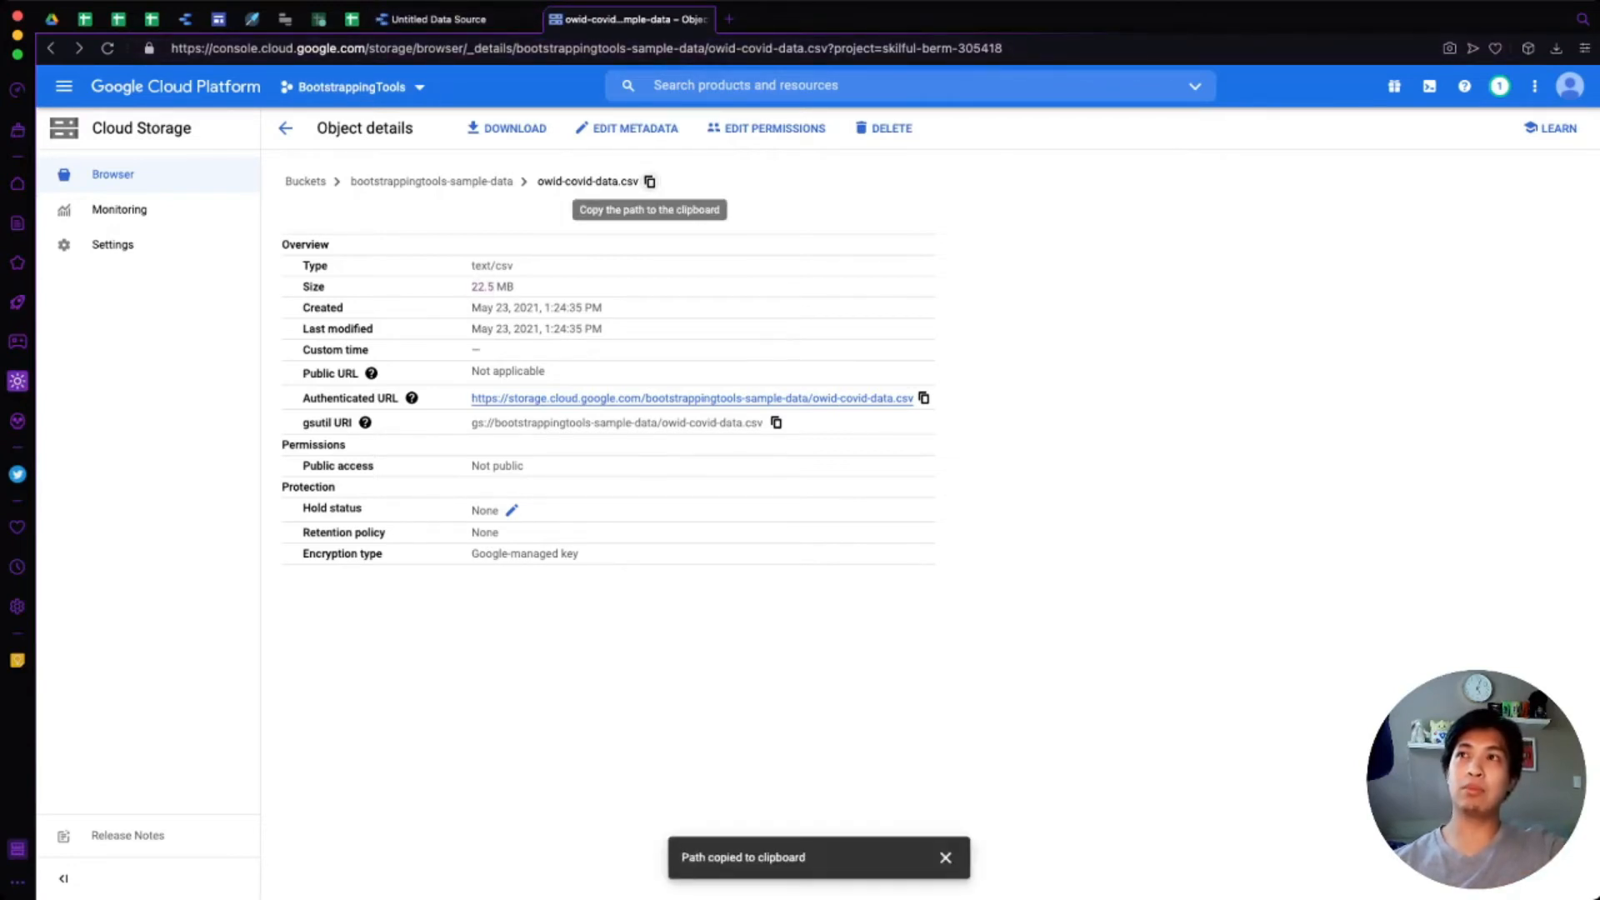
{"action": "left_click", "coordinate": [438, 19]}
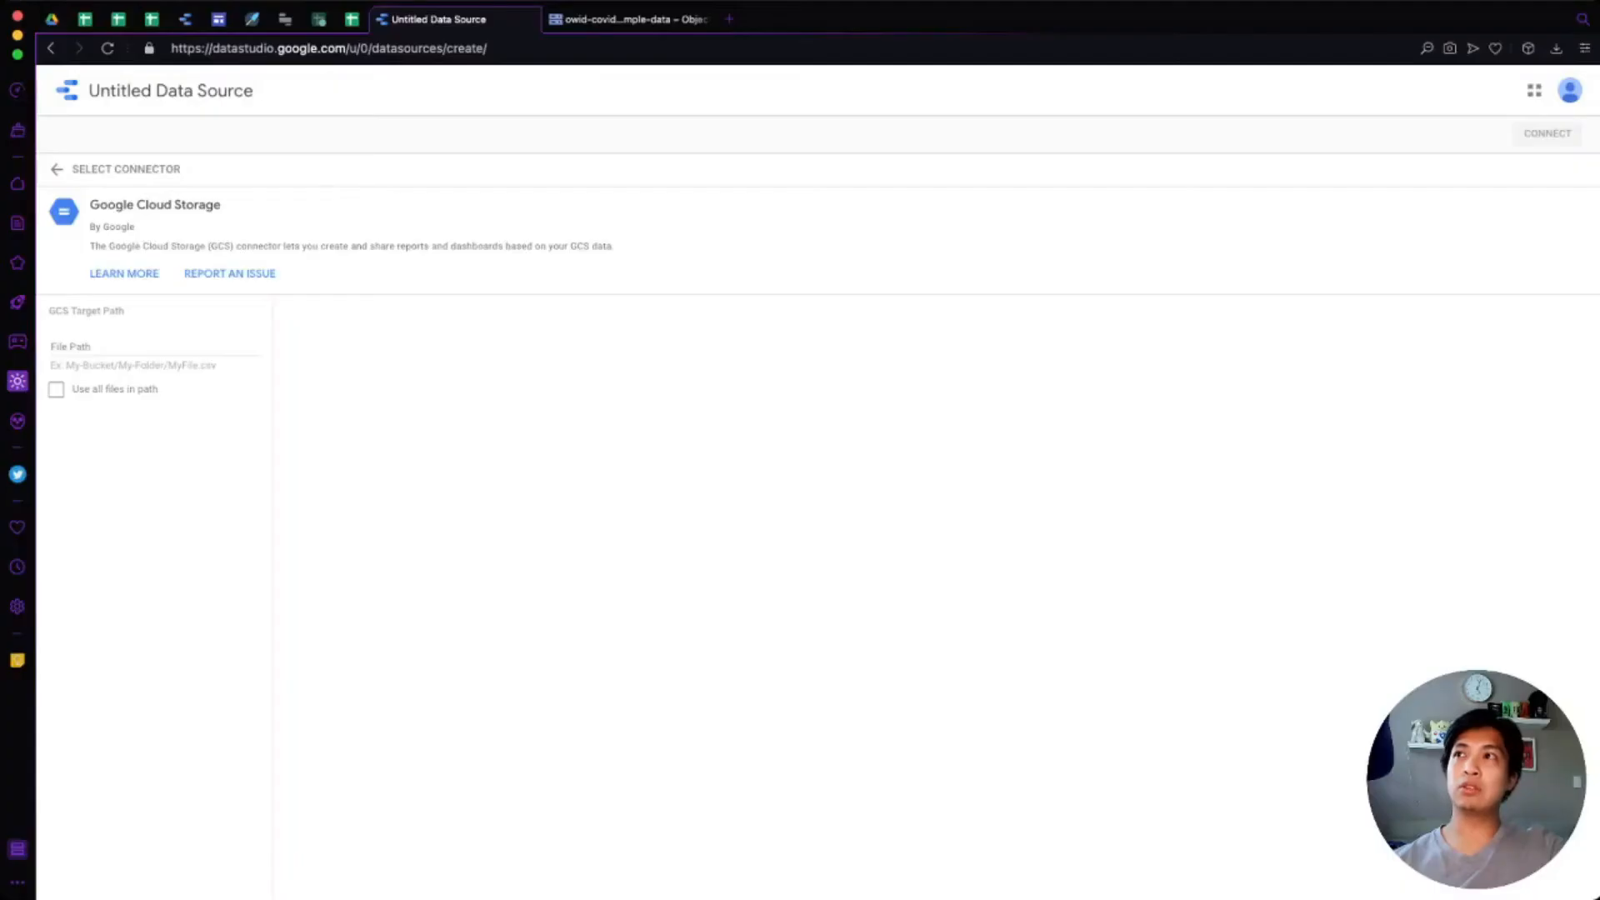
{"action": "left_click", "coordinate": [154, 346]}
{"action": "key", "text": "super+v"}
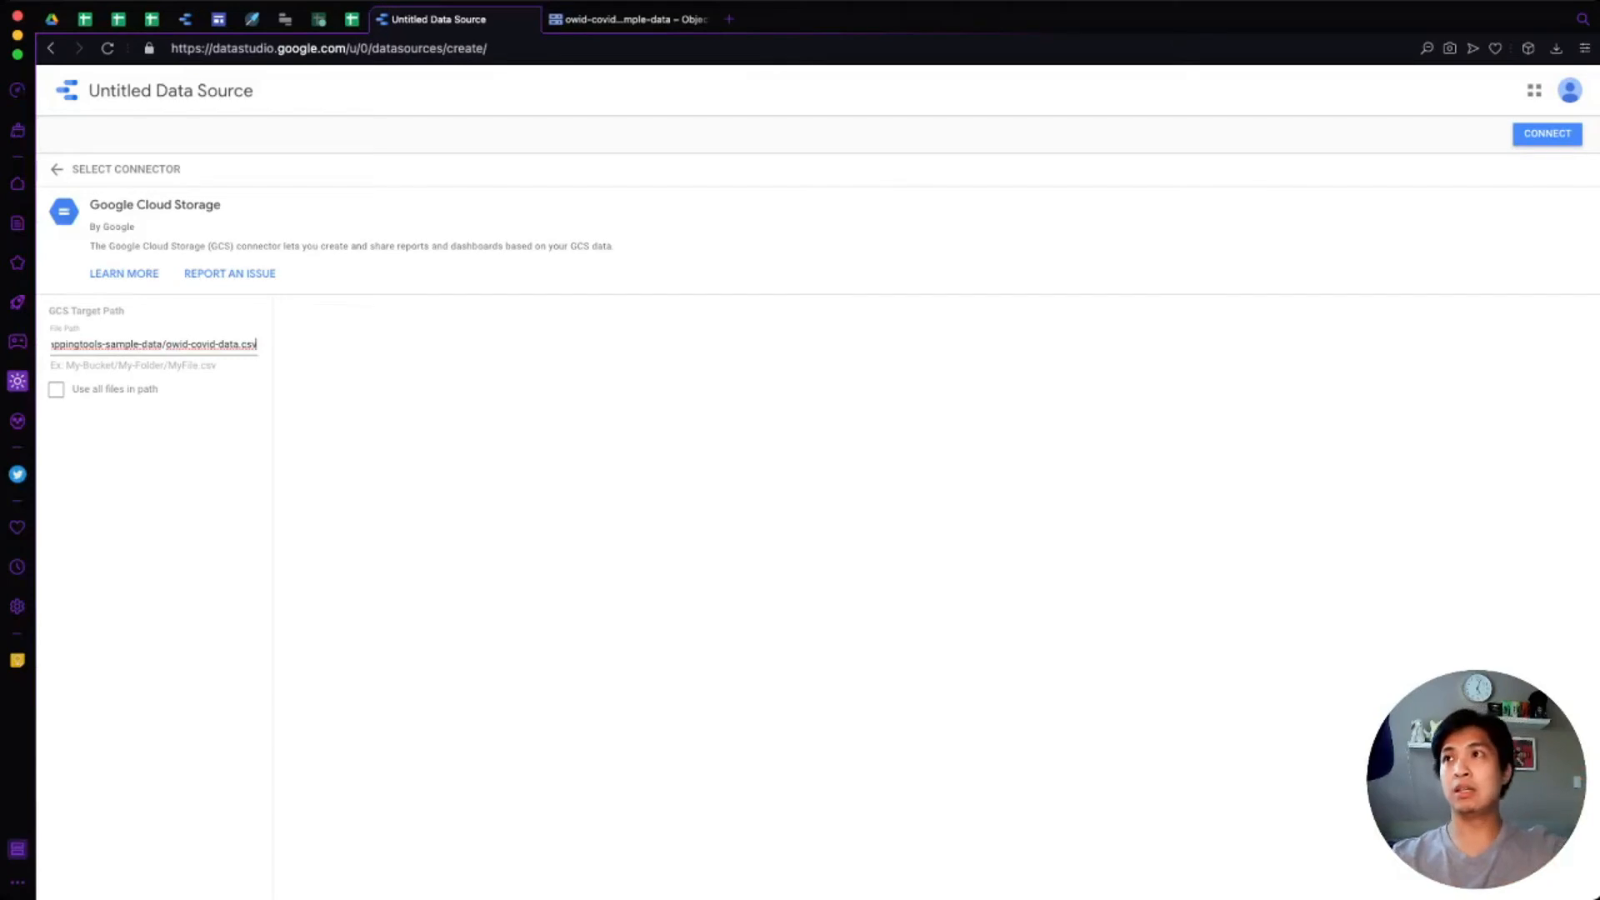
{"action": "key", "text": "Return"}
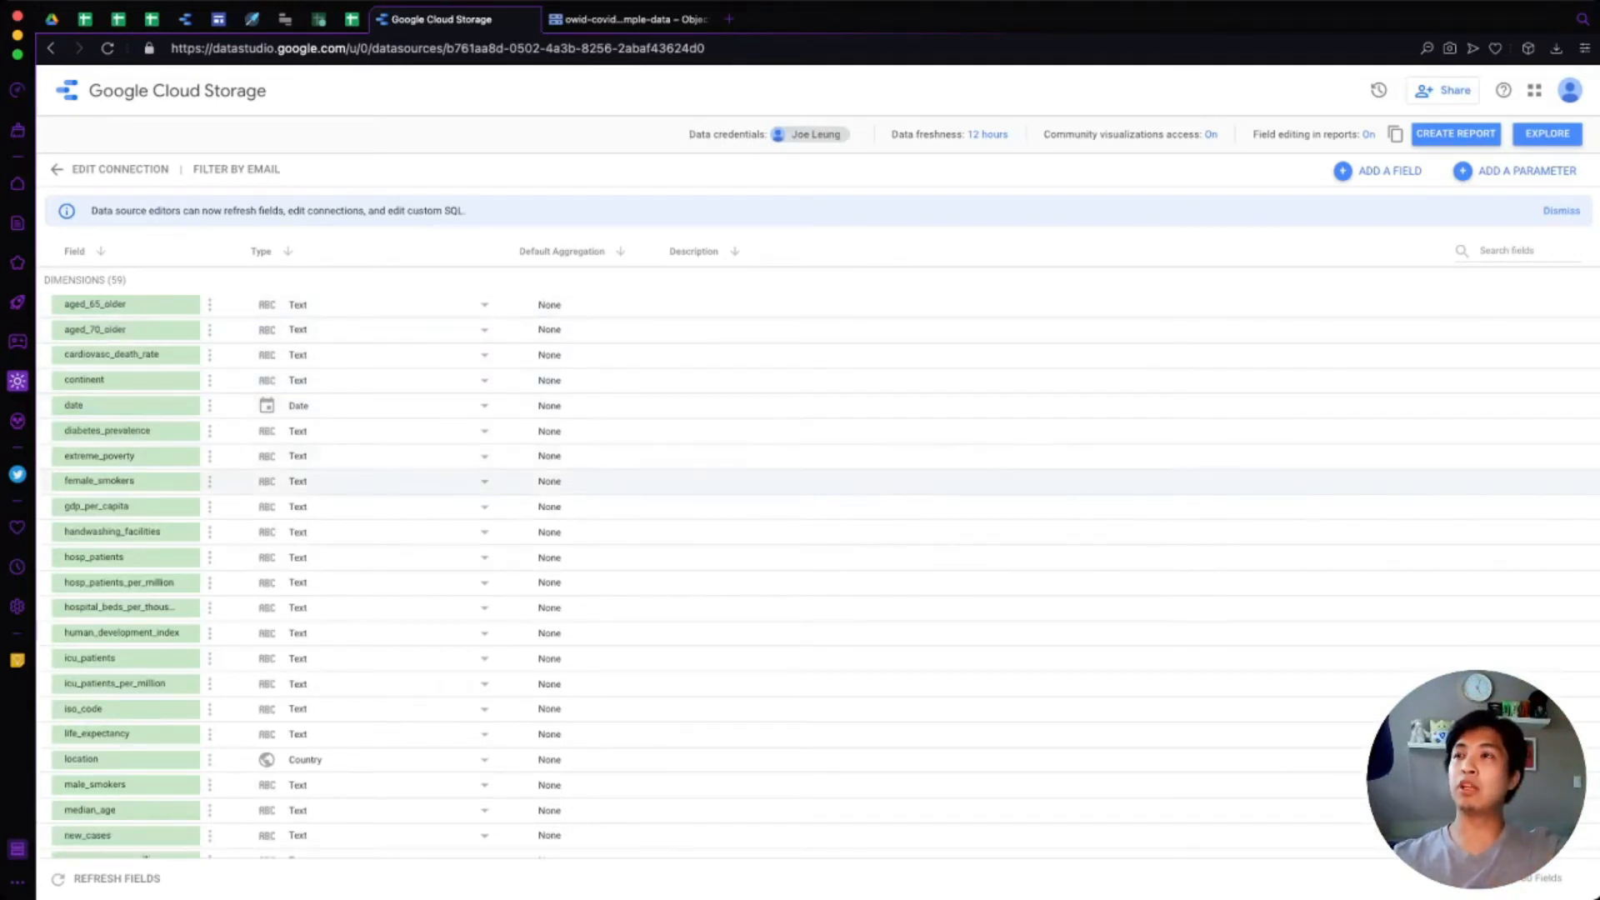
Step: Rename the data source as Covid19-5/23/2021
{"action": "scroll", "coordinate": [800, 549], "scroll_direction": "down", "scroll_amount": 15}
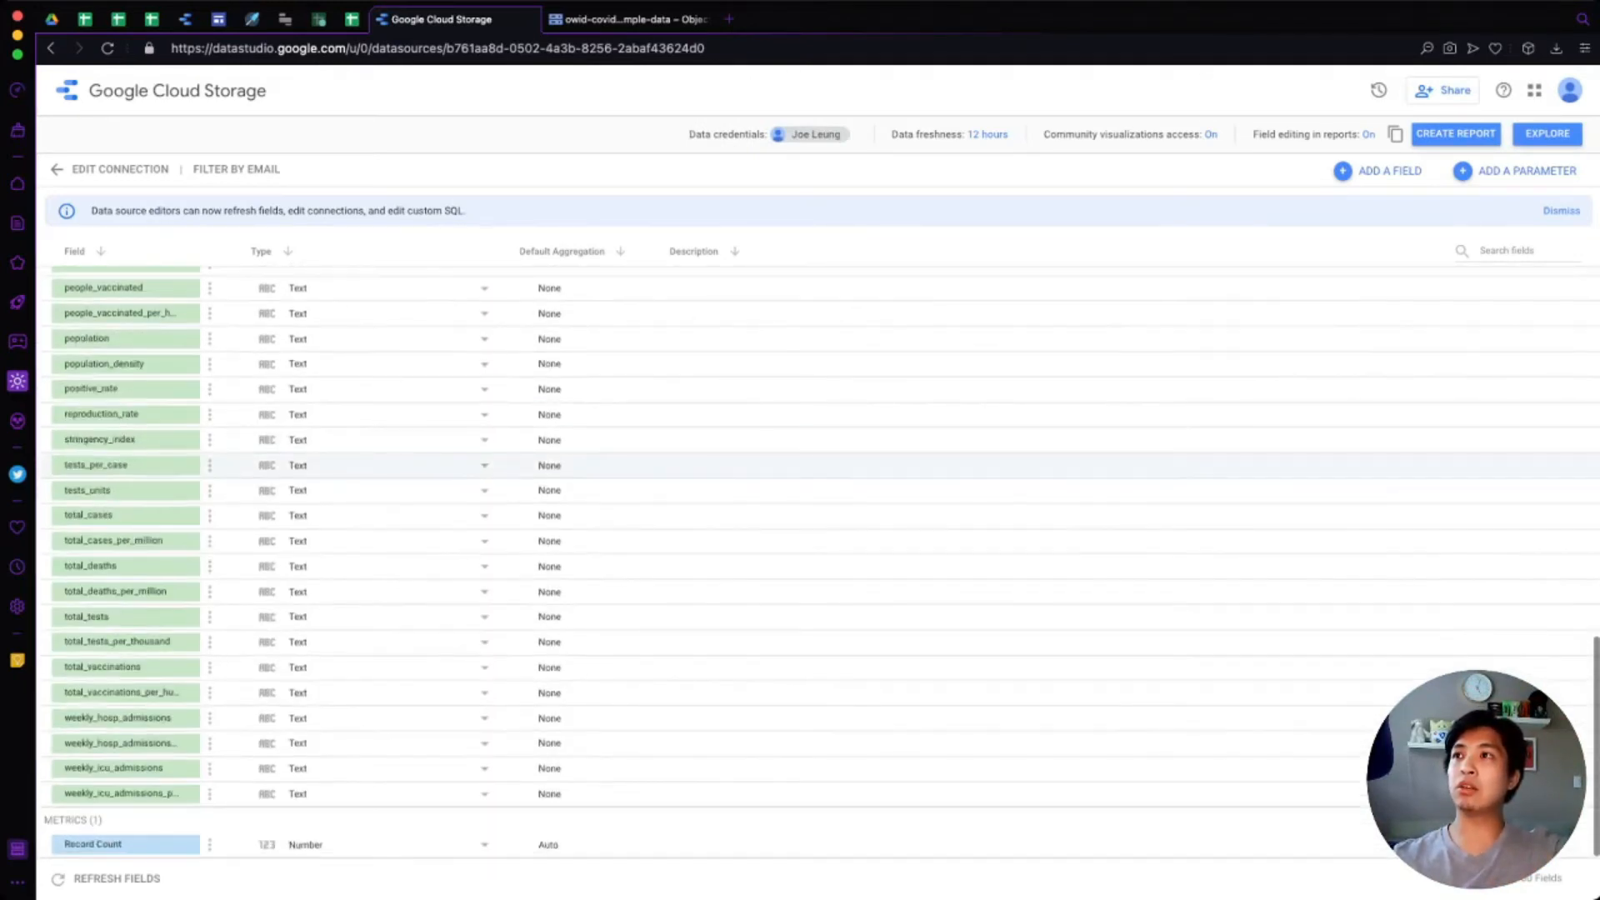
{"action": "scroll", "coordinate": [125, 587], "scroll_direction": "up", "scroll_amount": 2}
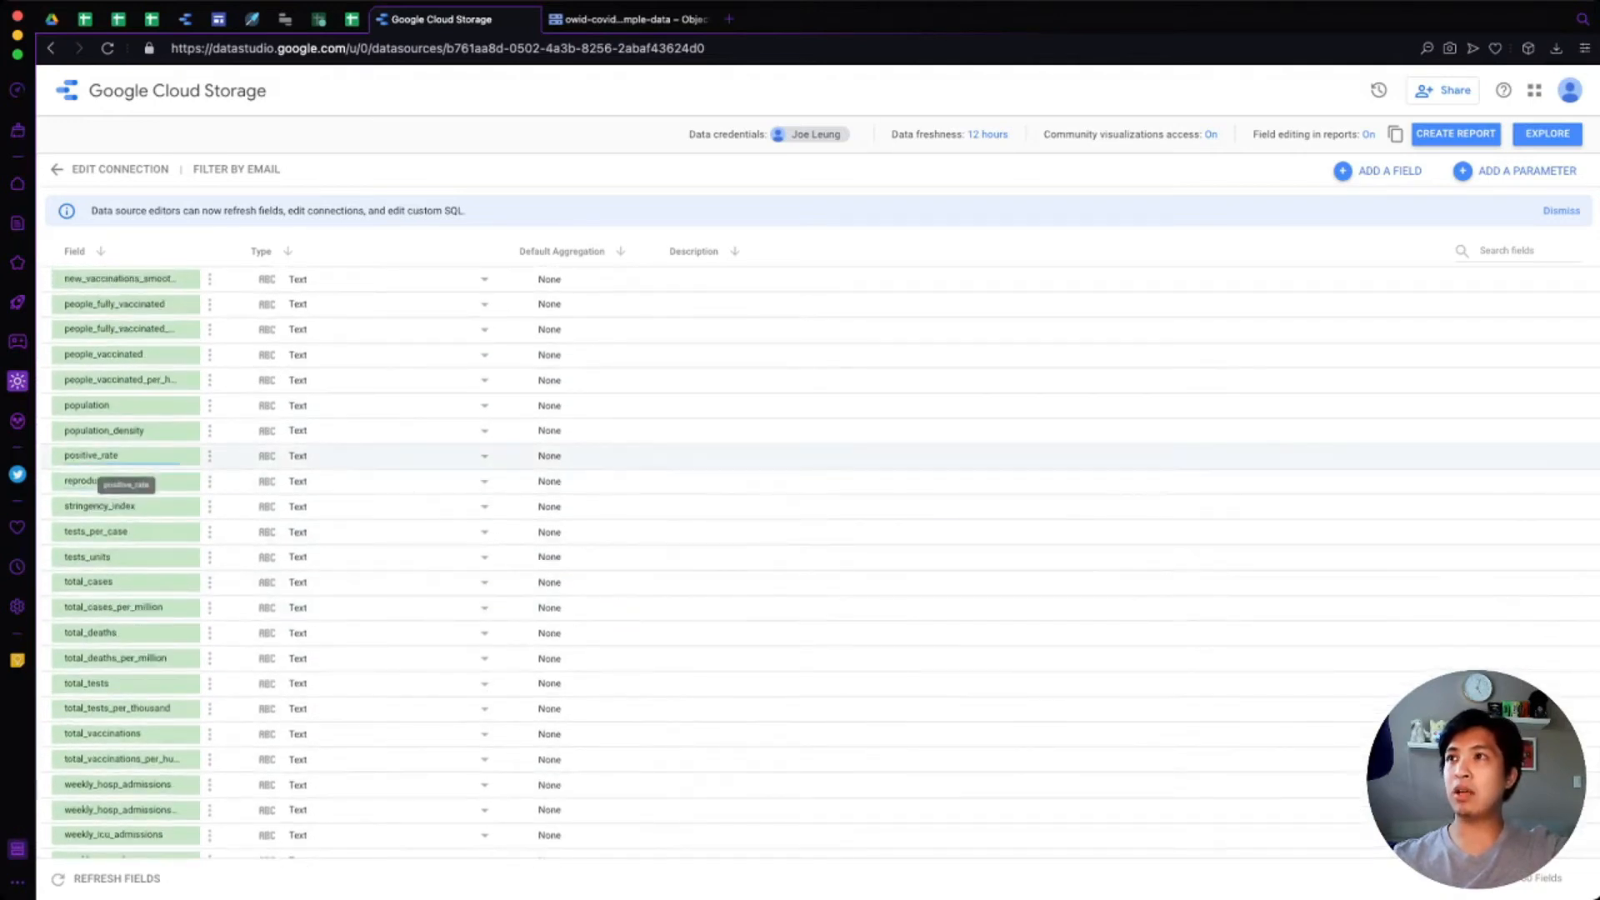
{"action": "scroll", "coordinate": [125, 467], "scroll_direction": "up", "scroll_amount": 4}
{"action": "scroll", "coordinate": [125, 458], "scroll_direction": "up", "scroll_amount": 4}
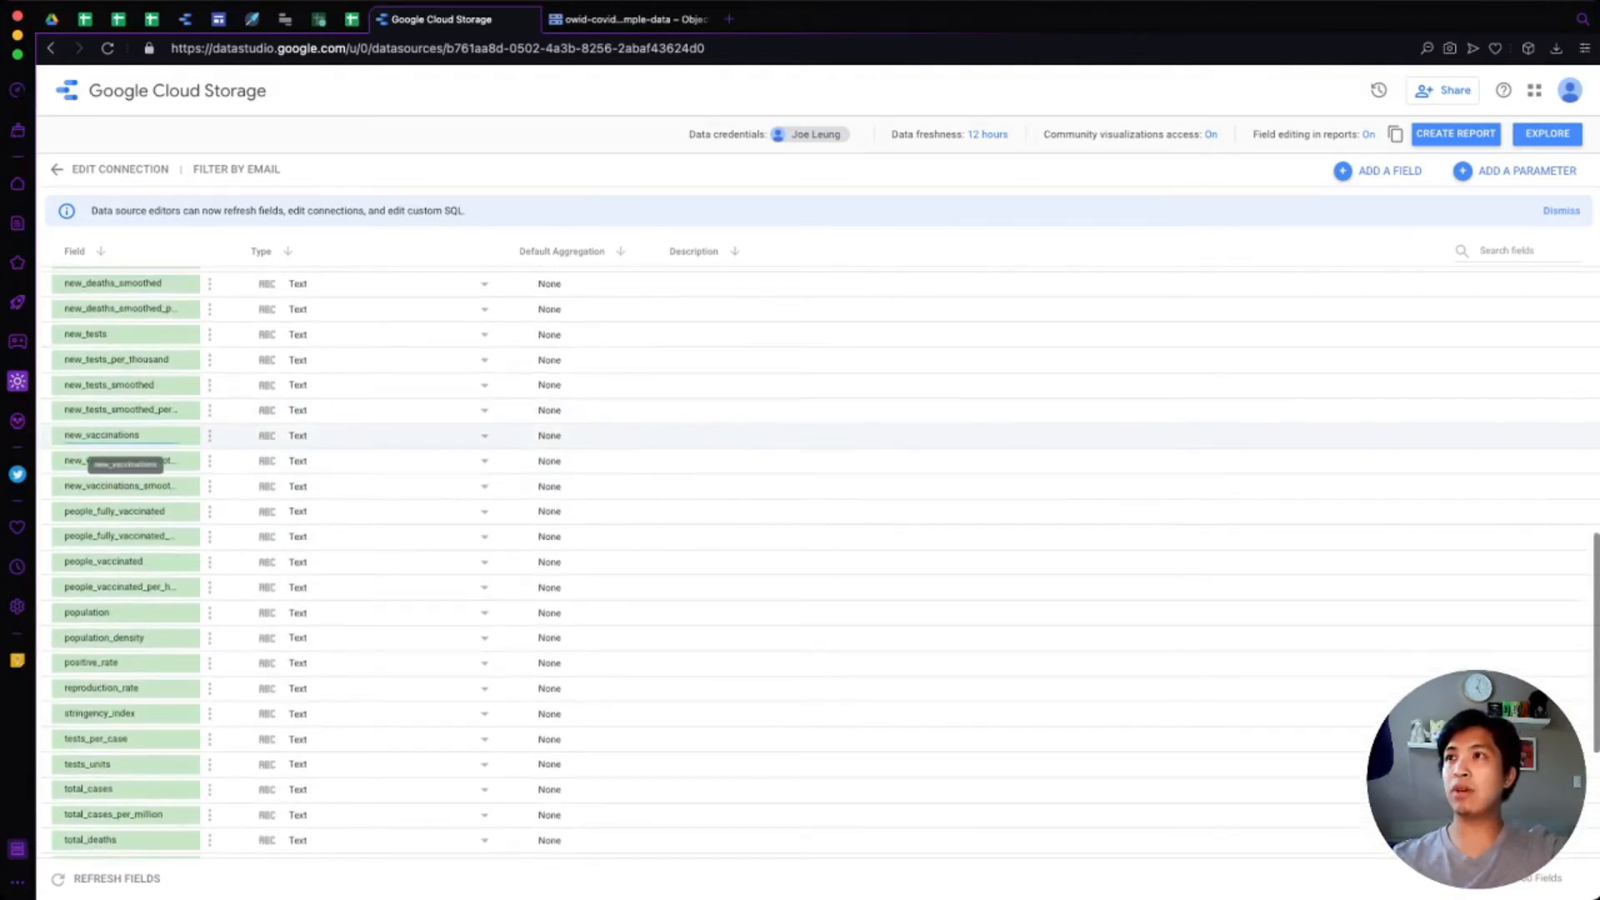
{"action": "scroll", "coordinate": [125, 384], "scroll_direction": "up", "scroll_amount": 15}
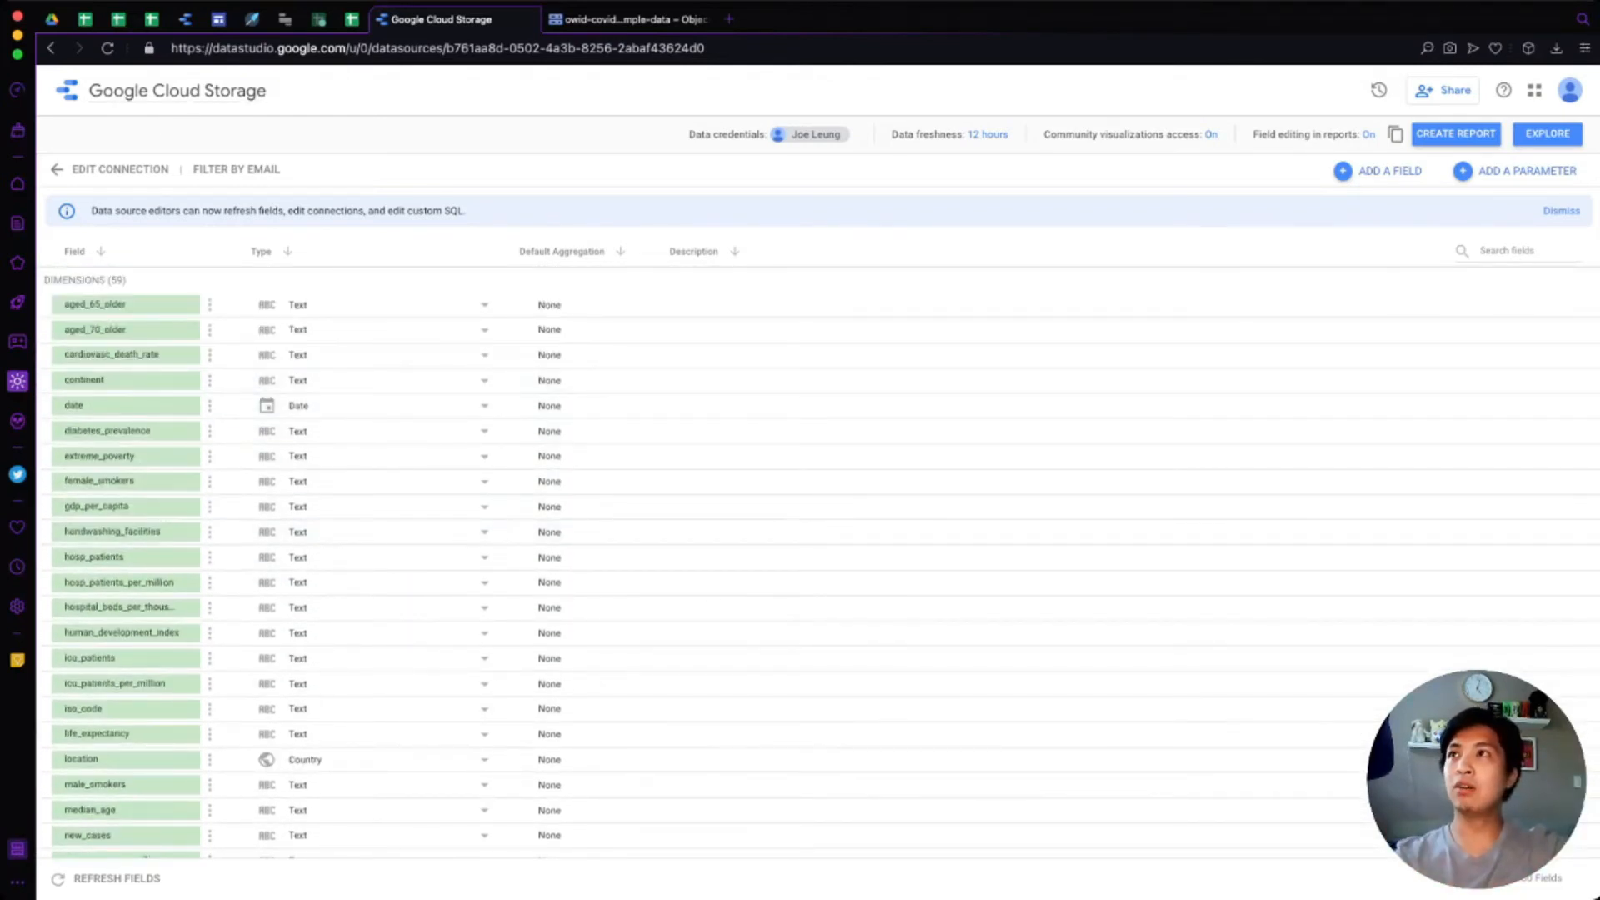
{"action": "left_click", "coordinate": [177, 90]}
{"action": "type", "text": "Covid19"}
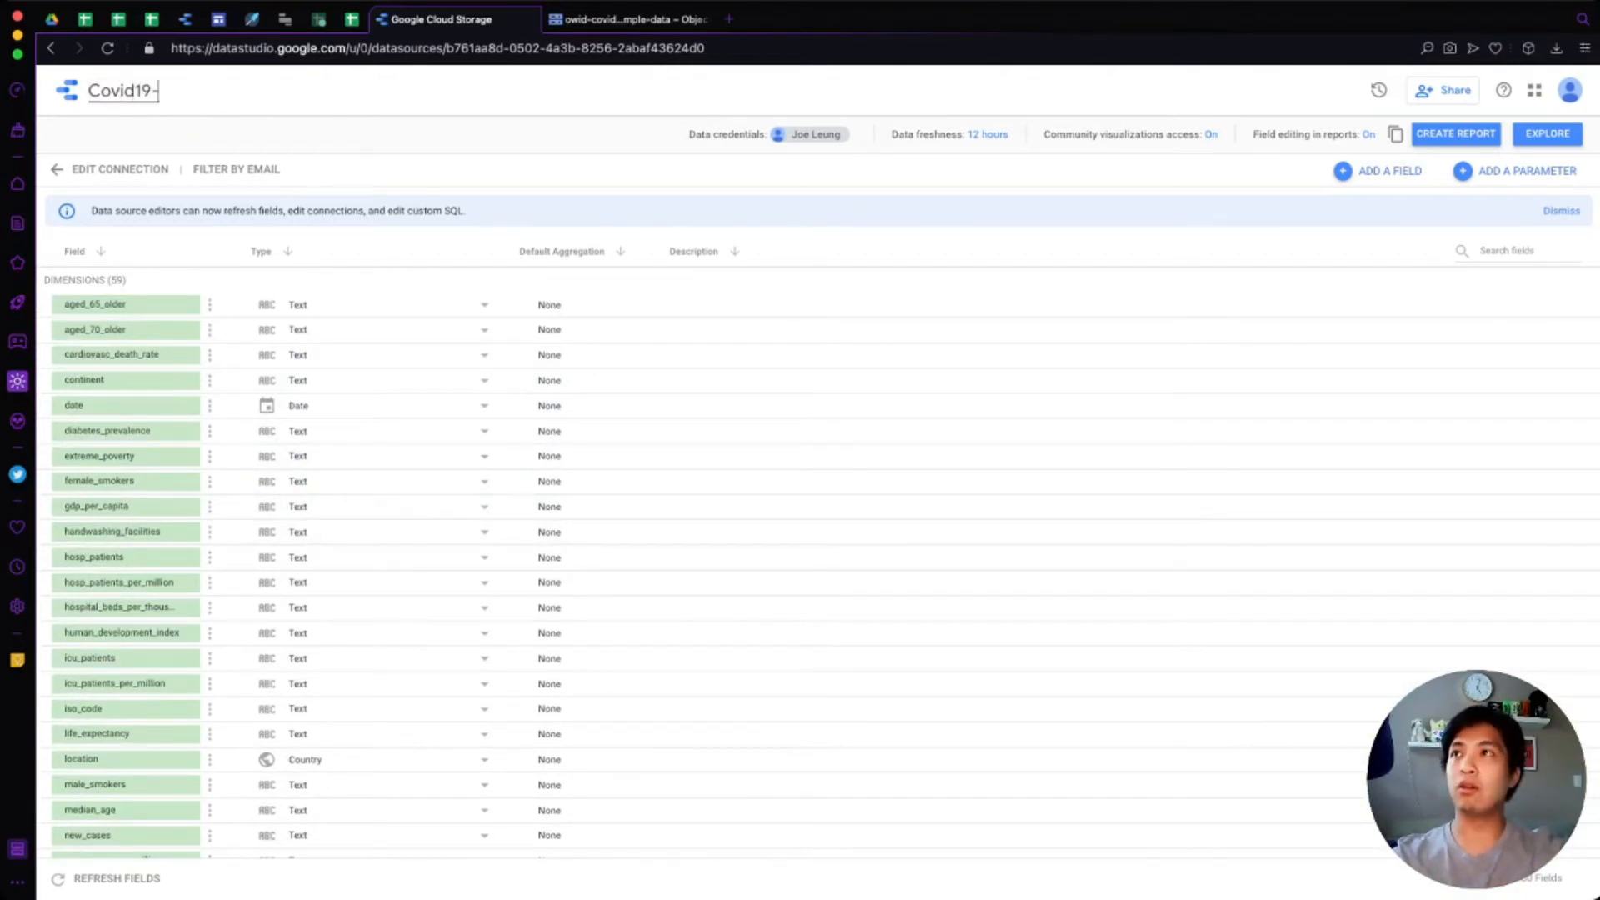
{"action": "type", "text": "-5"}
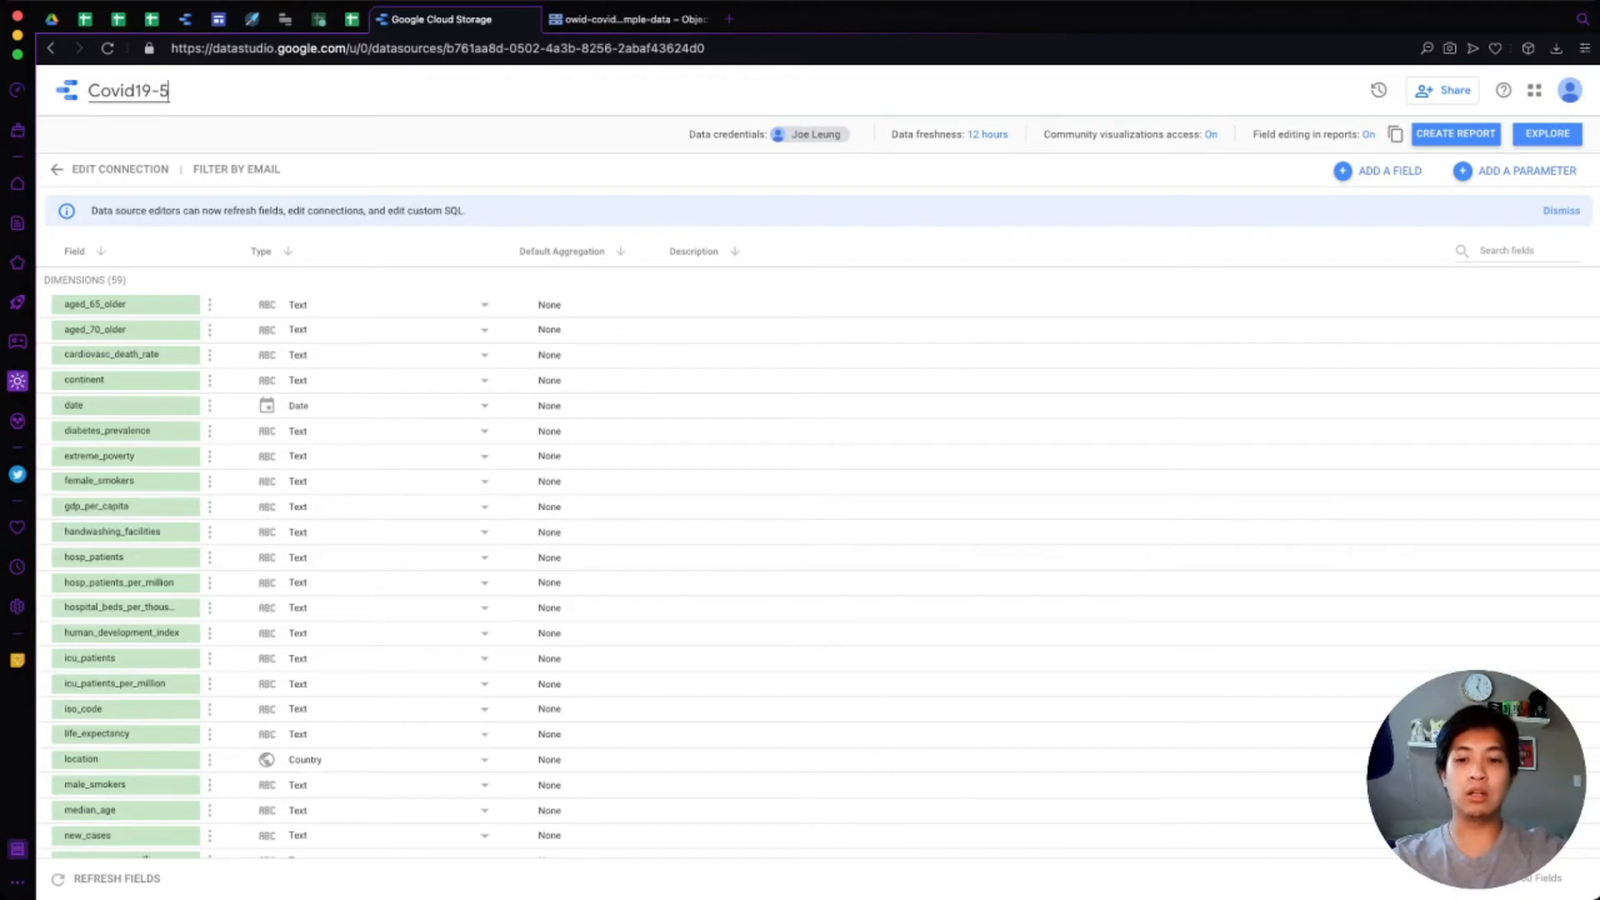
{"action": "type", "text": "/23/2021"}
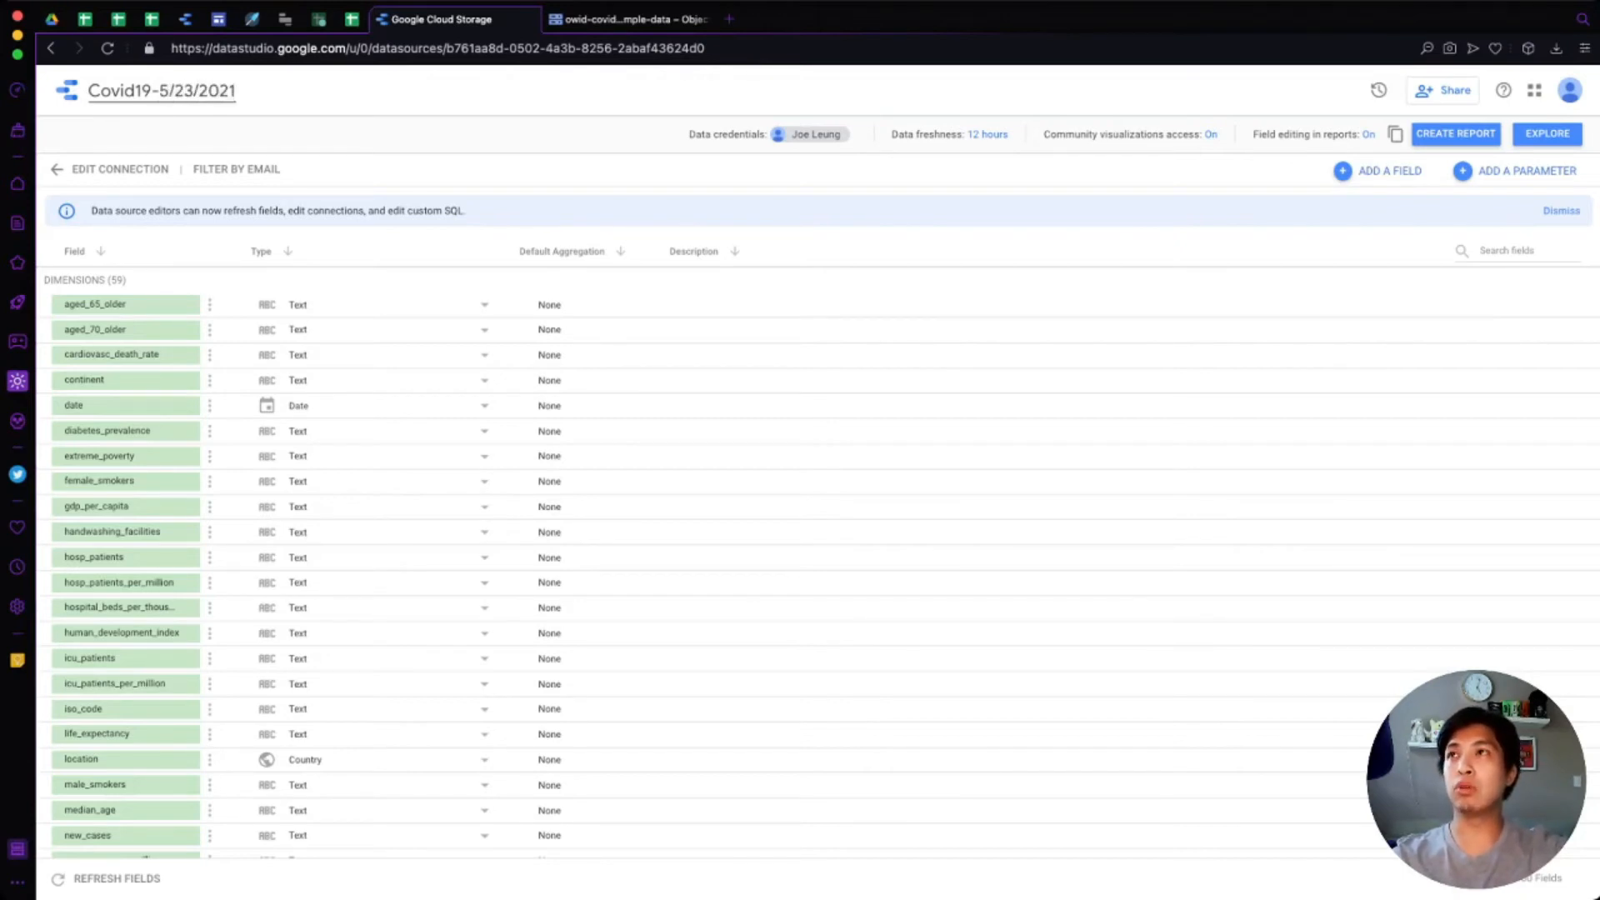
{"action": "key", "text": "Return"}
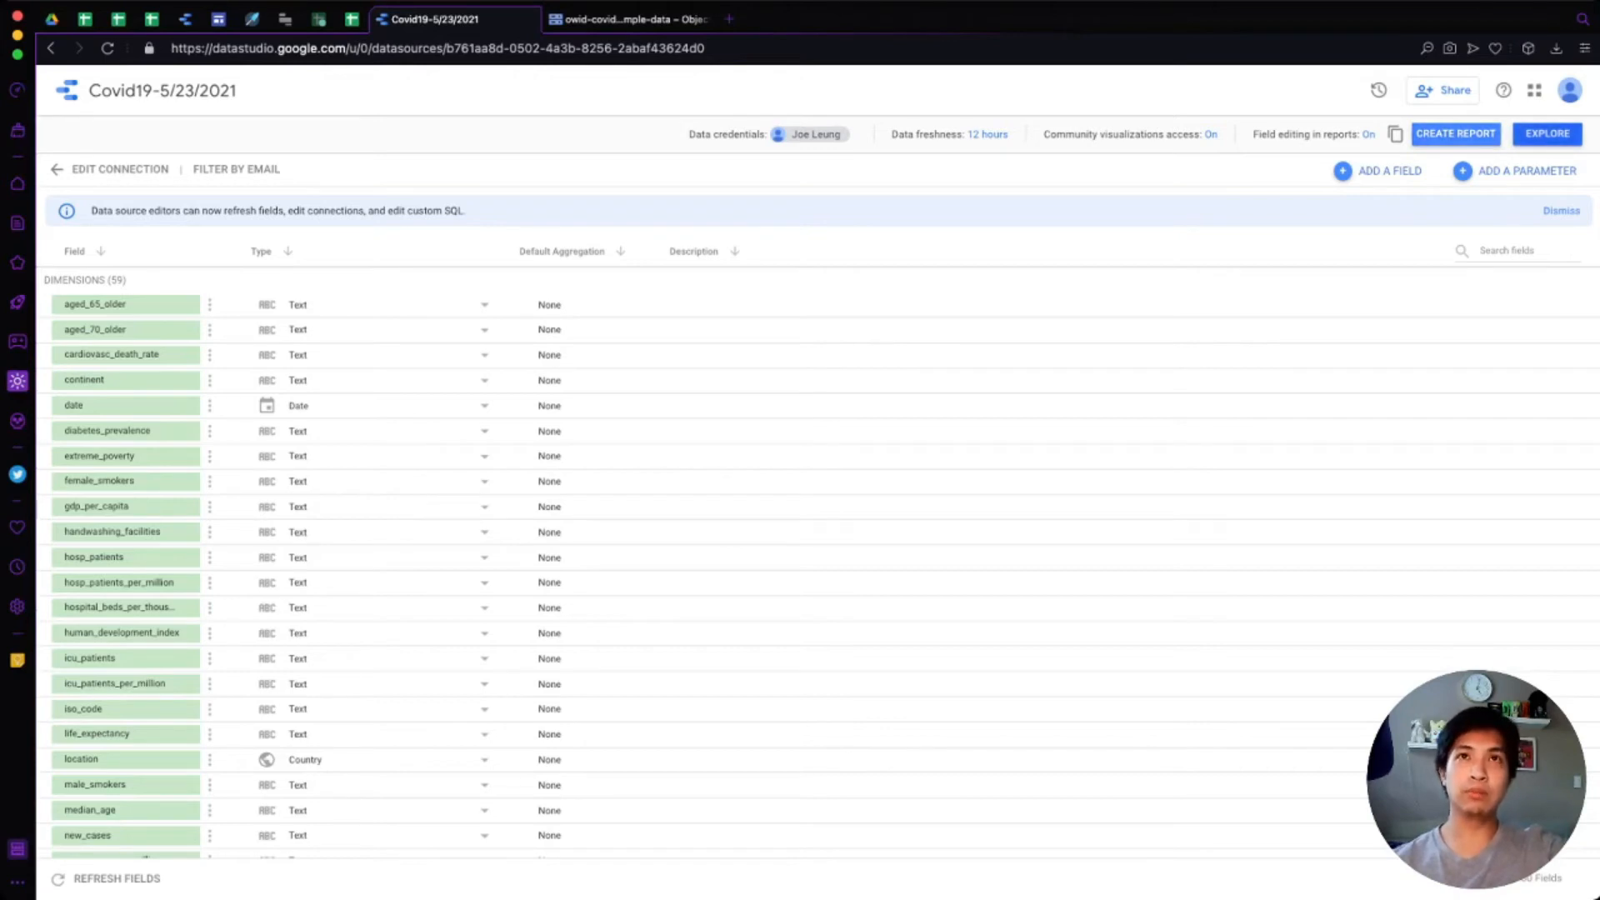
Step: Open the data source in Explorer and set the table's dimension to continent
{"action": "left_click", "coordinate": [1547, 133]}
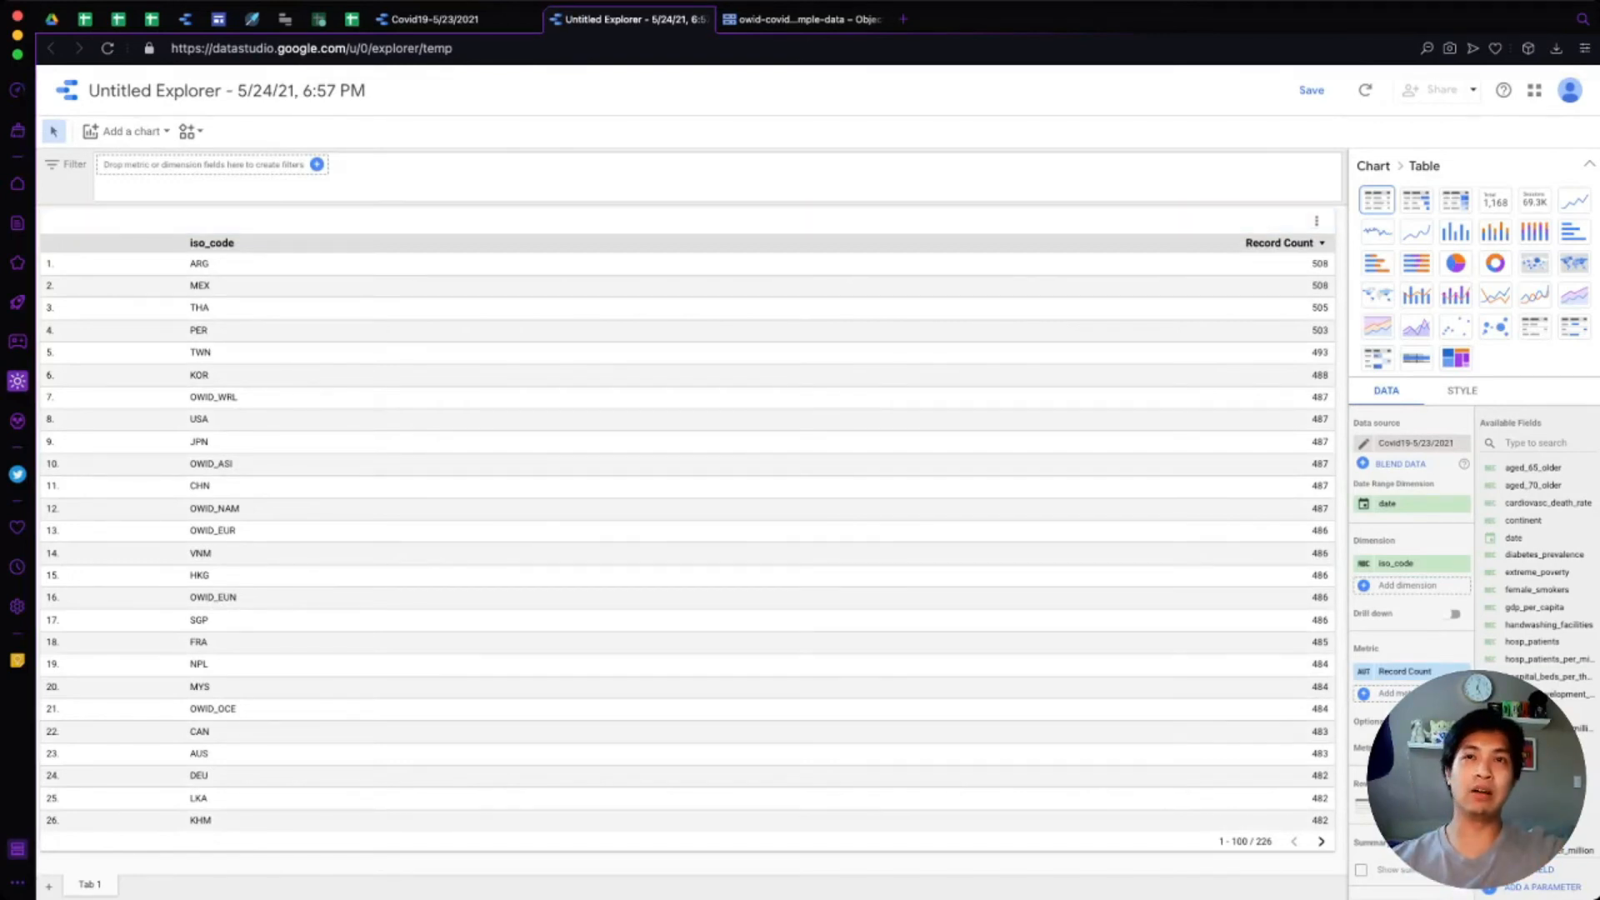
{"action": "left_click", "coordinate": [1408, 563]}
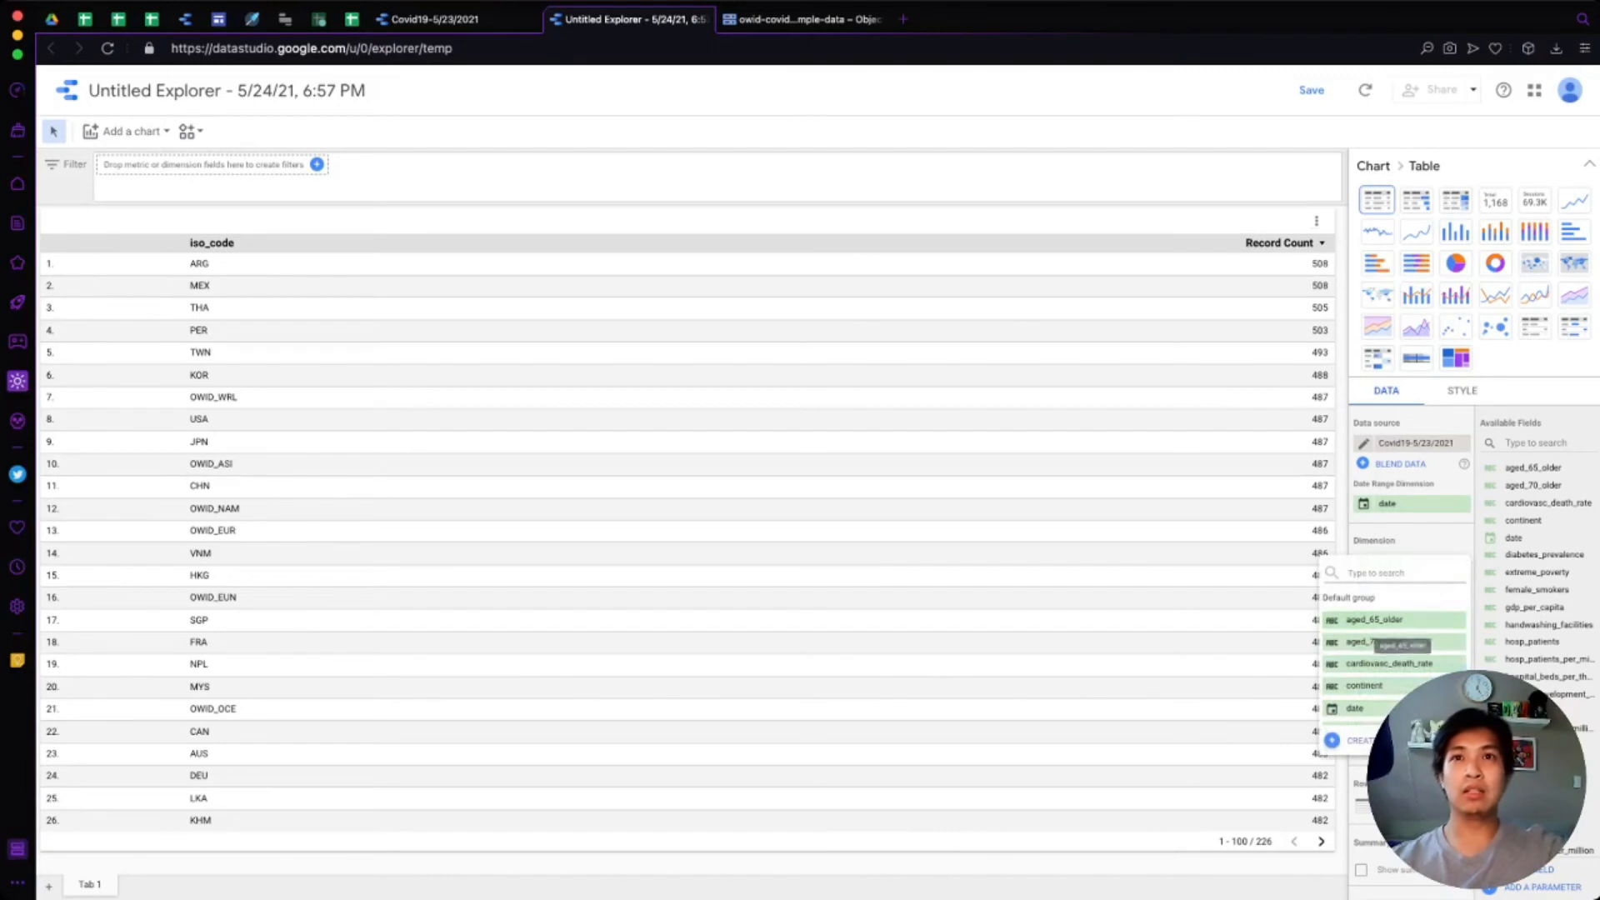
{"action": "left_click", "coordinate": [1366, 661]}
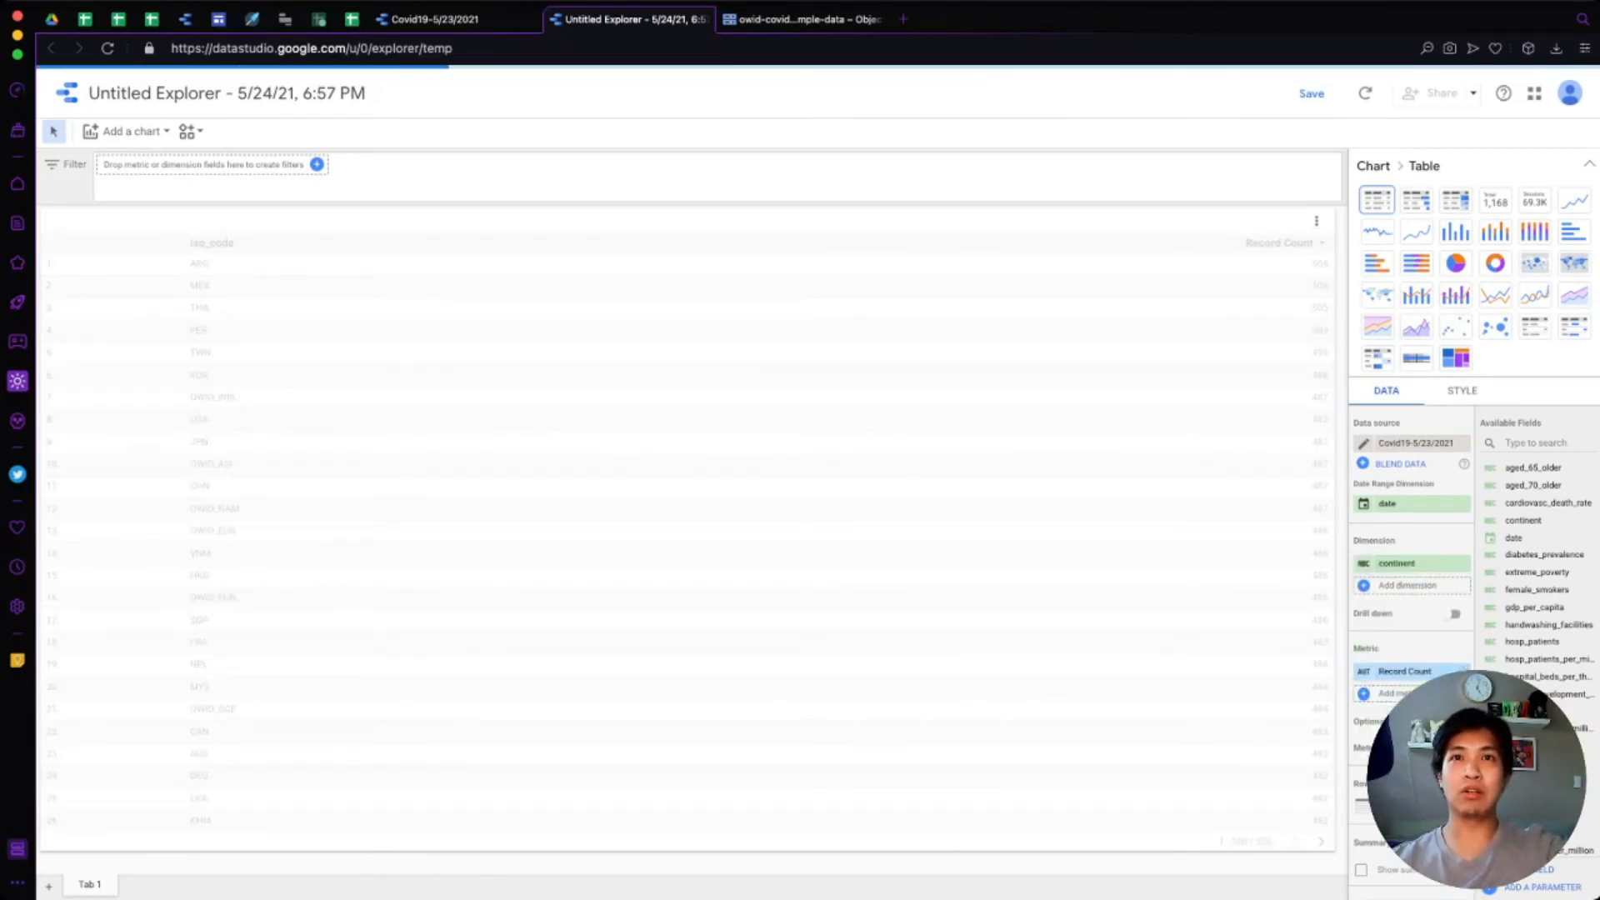
Step: Add new_cases, new_deaths and new_vaccinations as metrics of the table and remove the Record Count metric
{"action": "left_click", "coordinate": [1385, 693]}
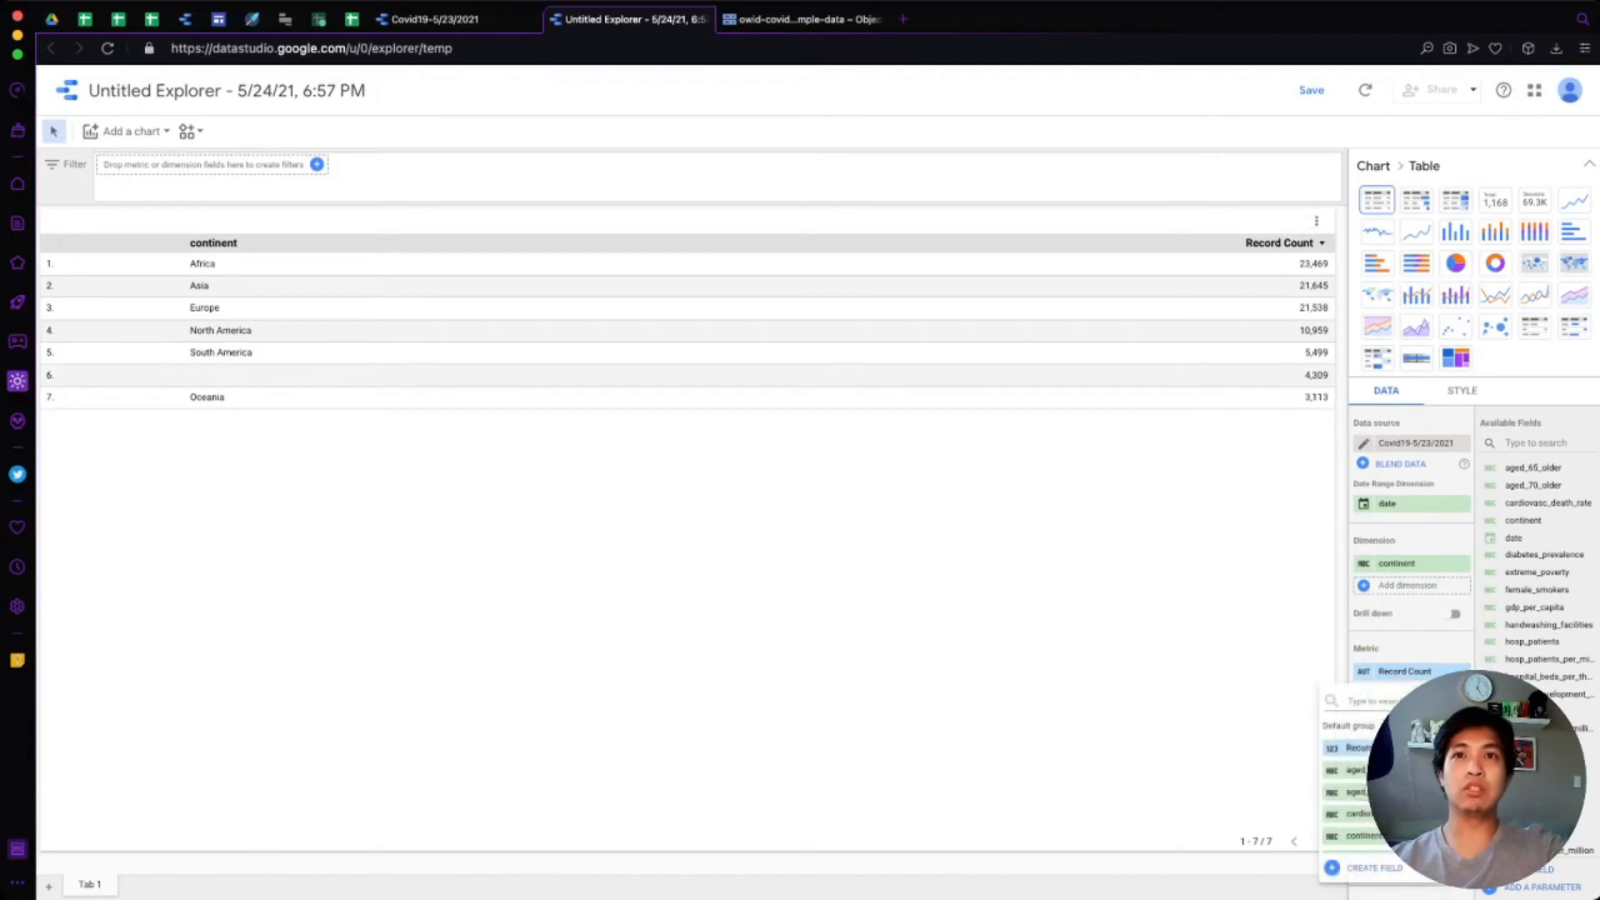
{"action": "type", "text": "new"}
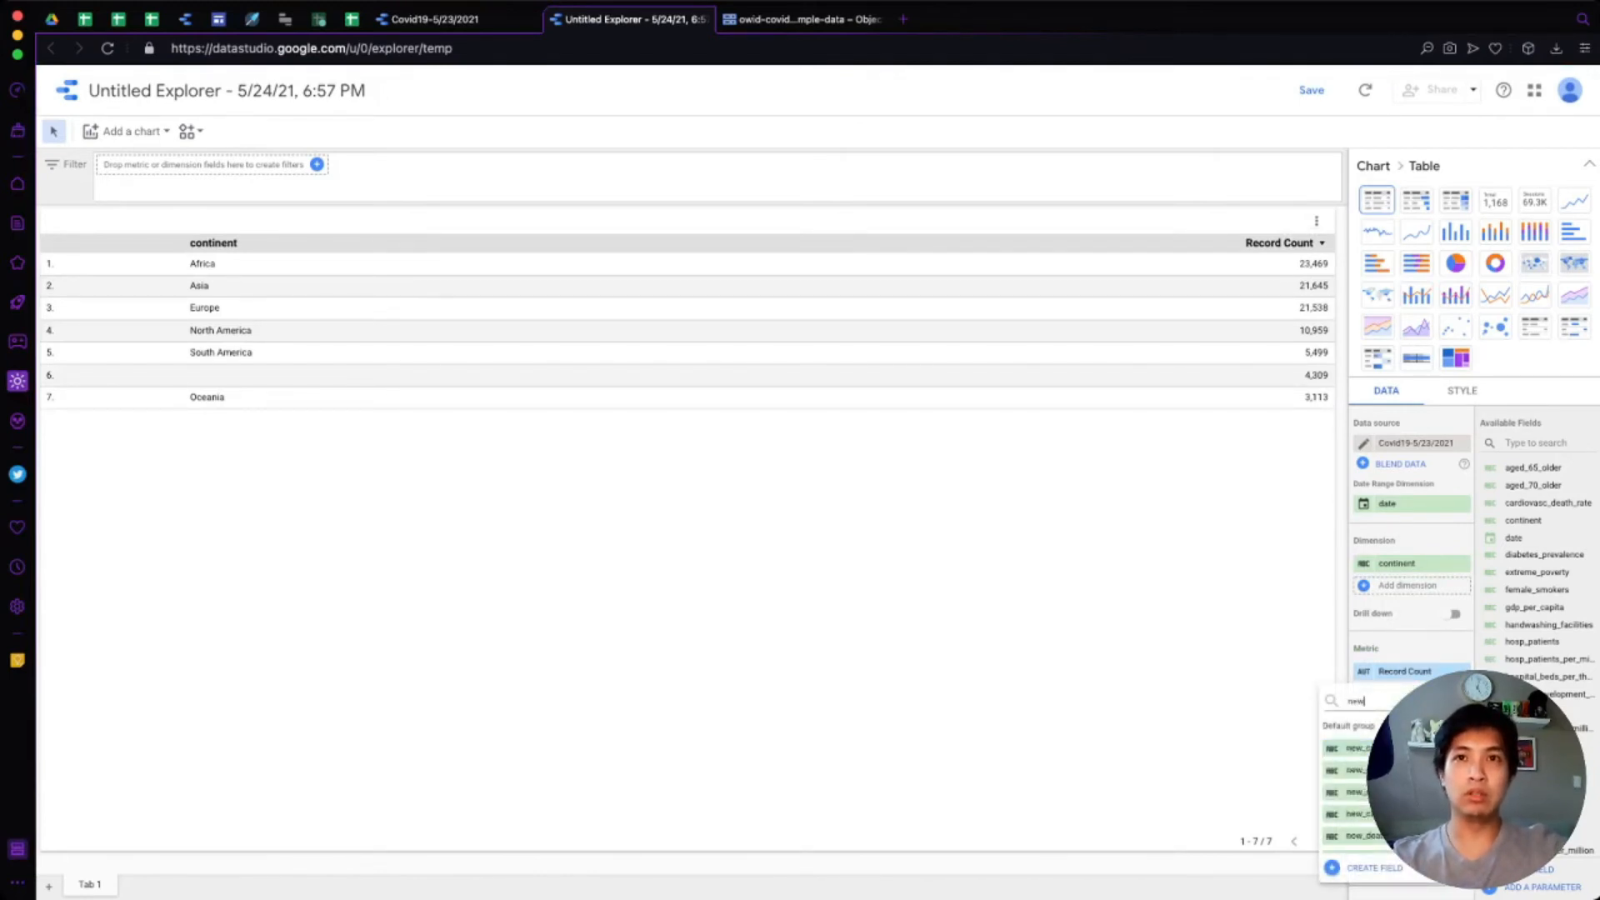
{"action": "left_click", "coordinate": [1379, 748]}
{"action": "left_click", "coordinate": [1384, 715]}
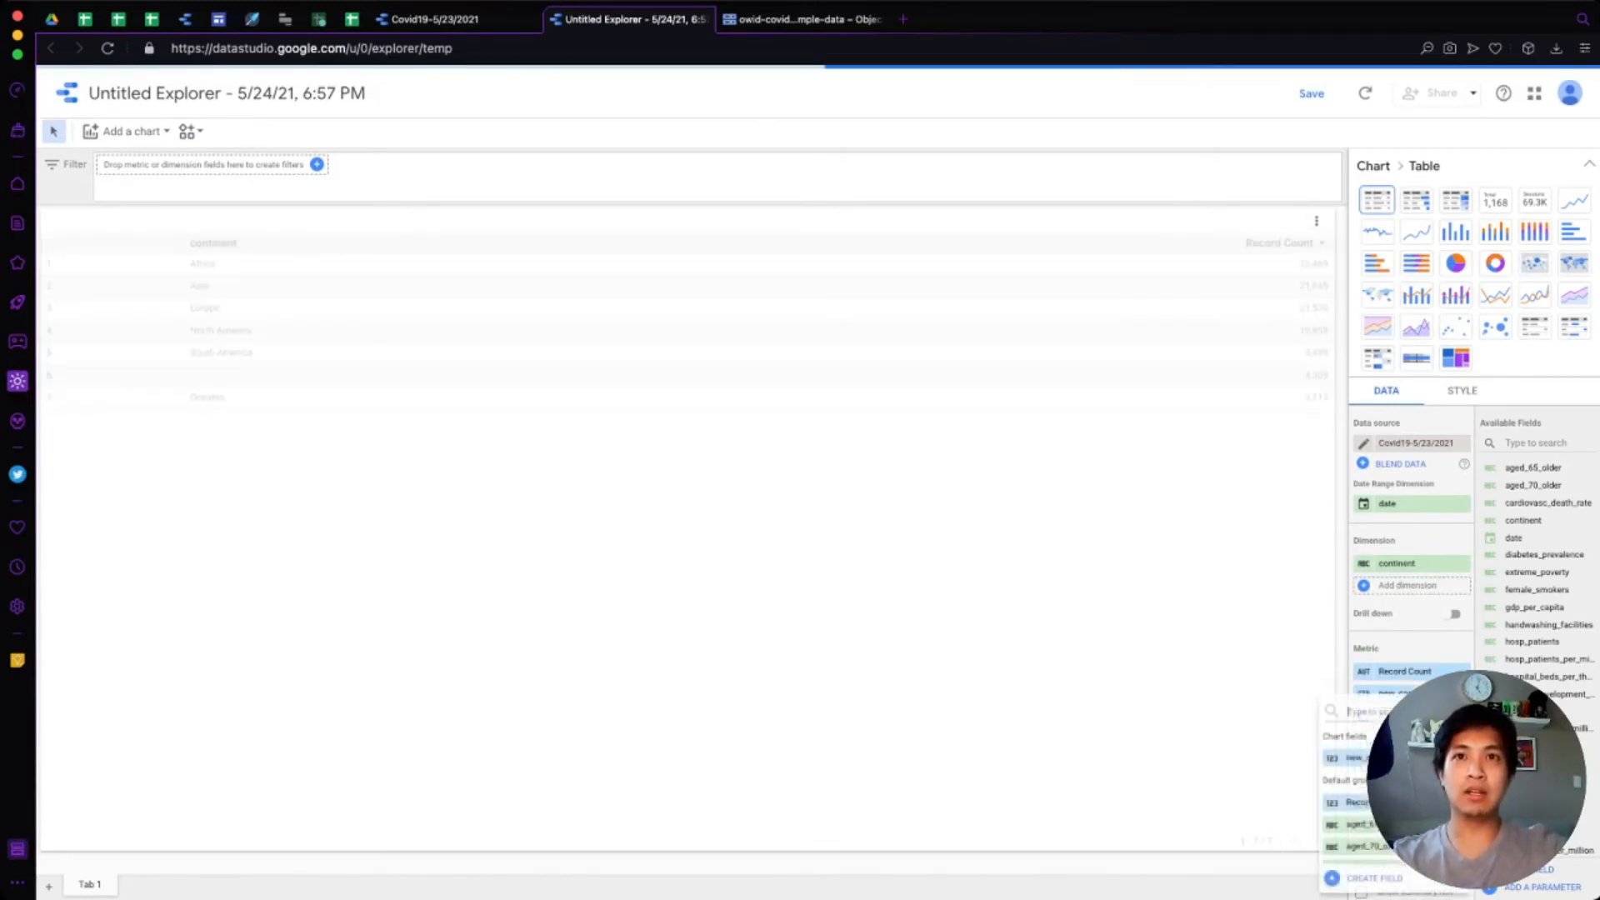
{"action": "type", "text": "death"}
{"action": "left_click", "coordinate": [1356, 780]}
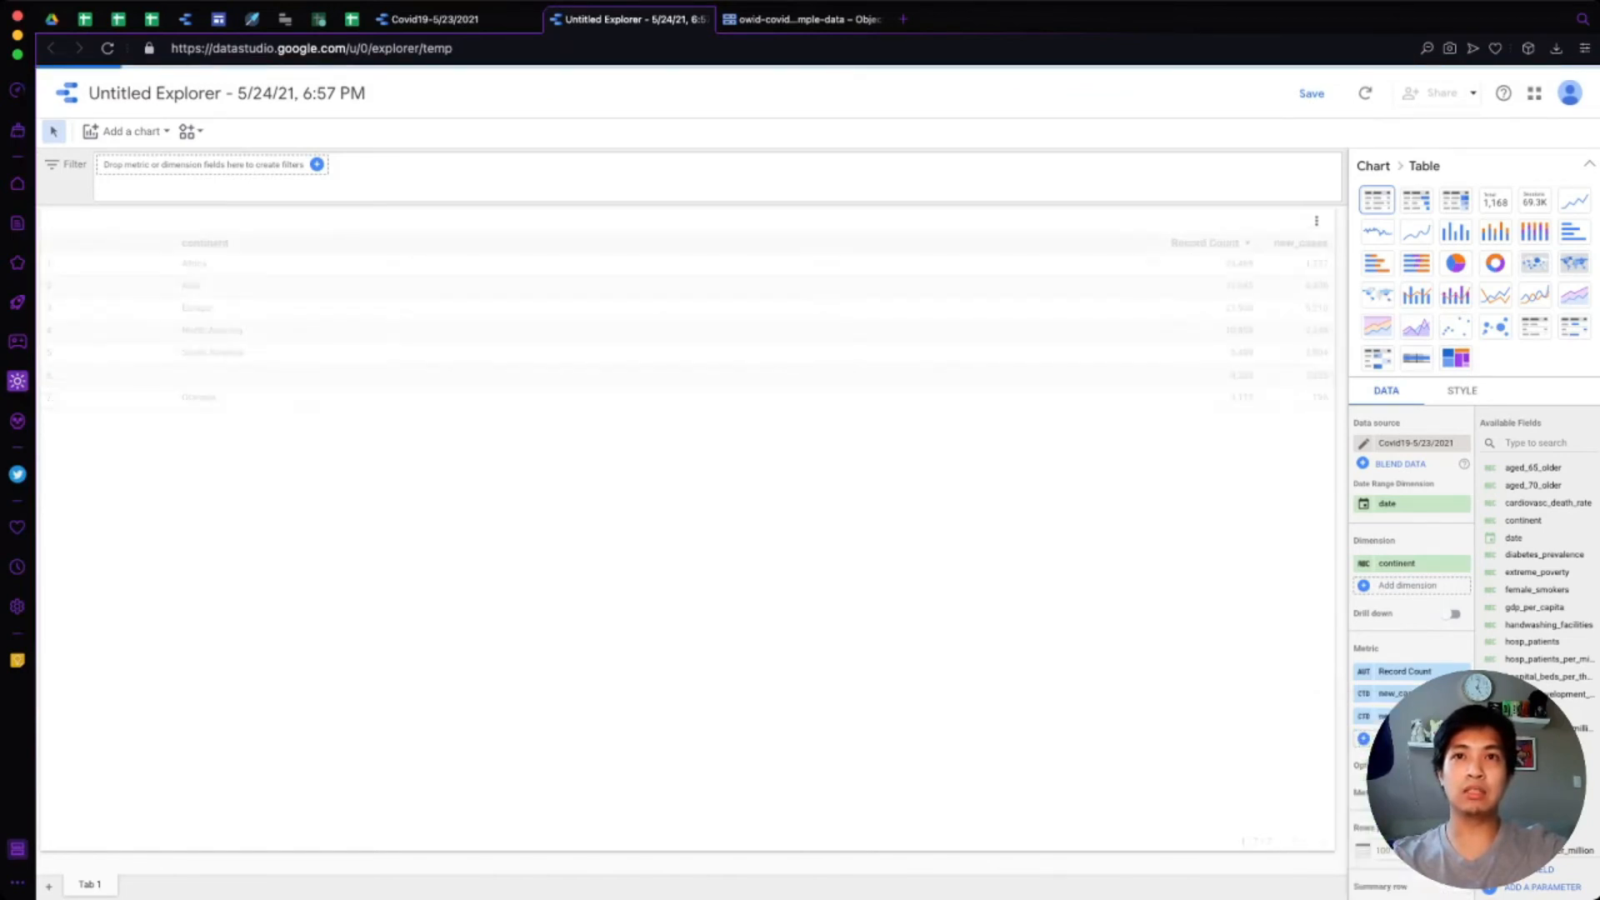
{"action": "left_click", "coordinate": [1385, 736]}
{"action": "type", "text": "vac"}
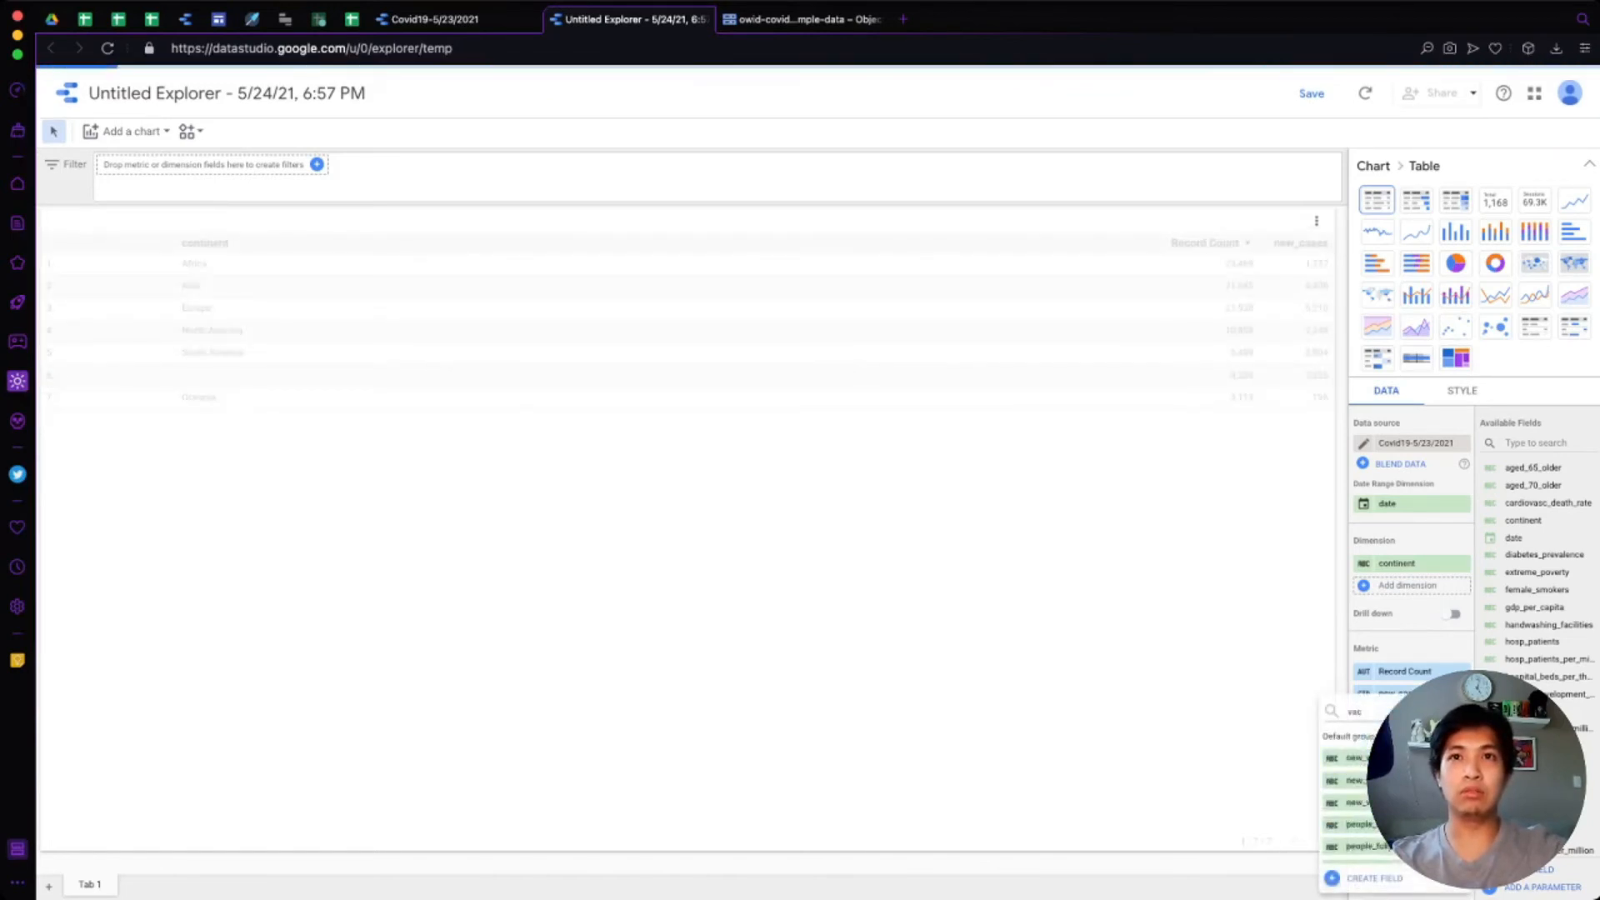
{"action": "left_click", "coordinate": [1355, 803]}
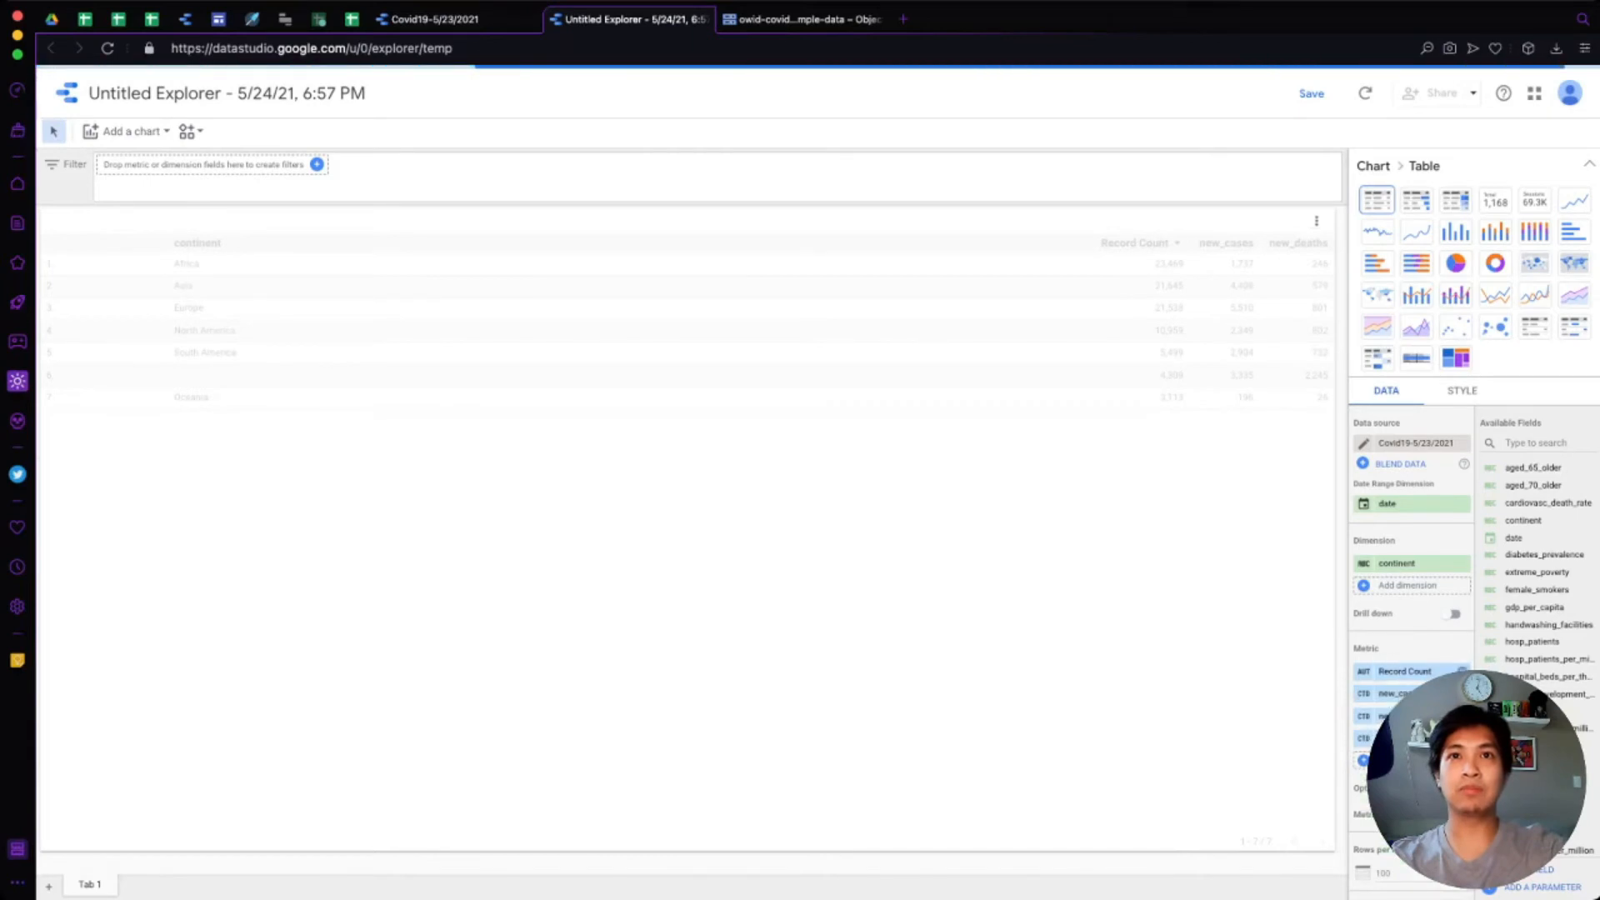
{"action": "left_click", "coordinate": [1462, 672]}
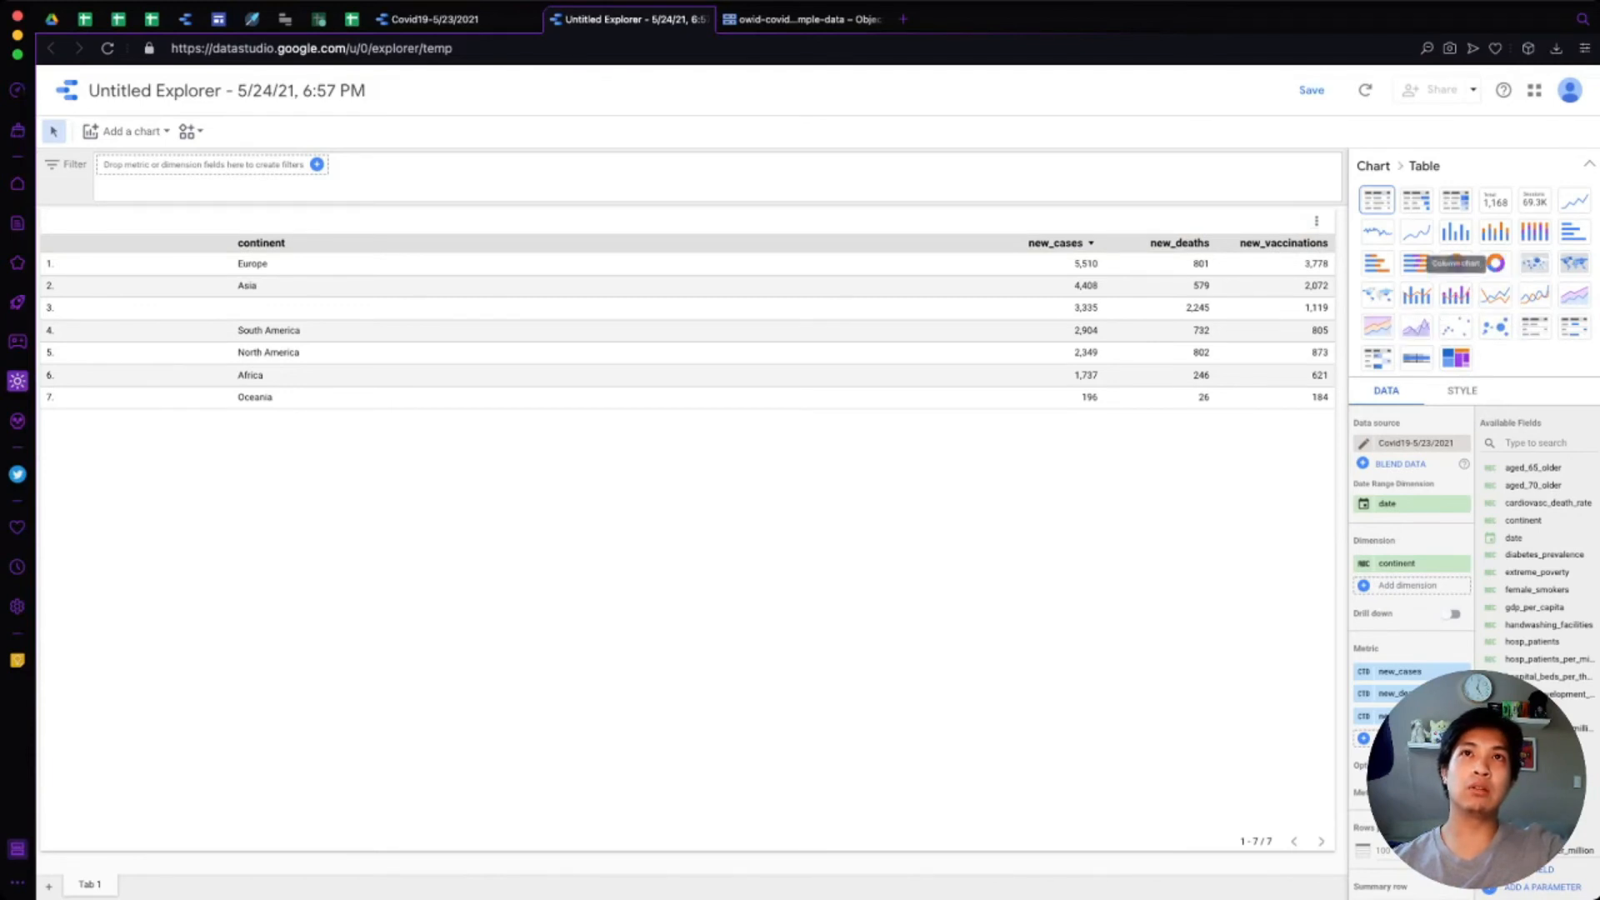
Step: Try the stacked column, stacked bar and line chart types for the table, and settle on a column chart
{"action": "left_click", "coordinate": [1456, 234]}
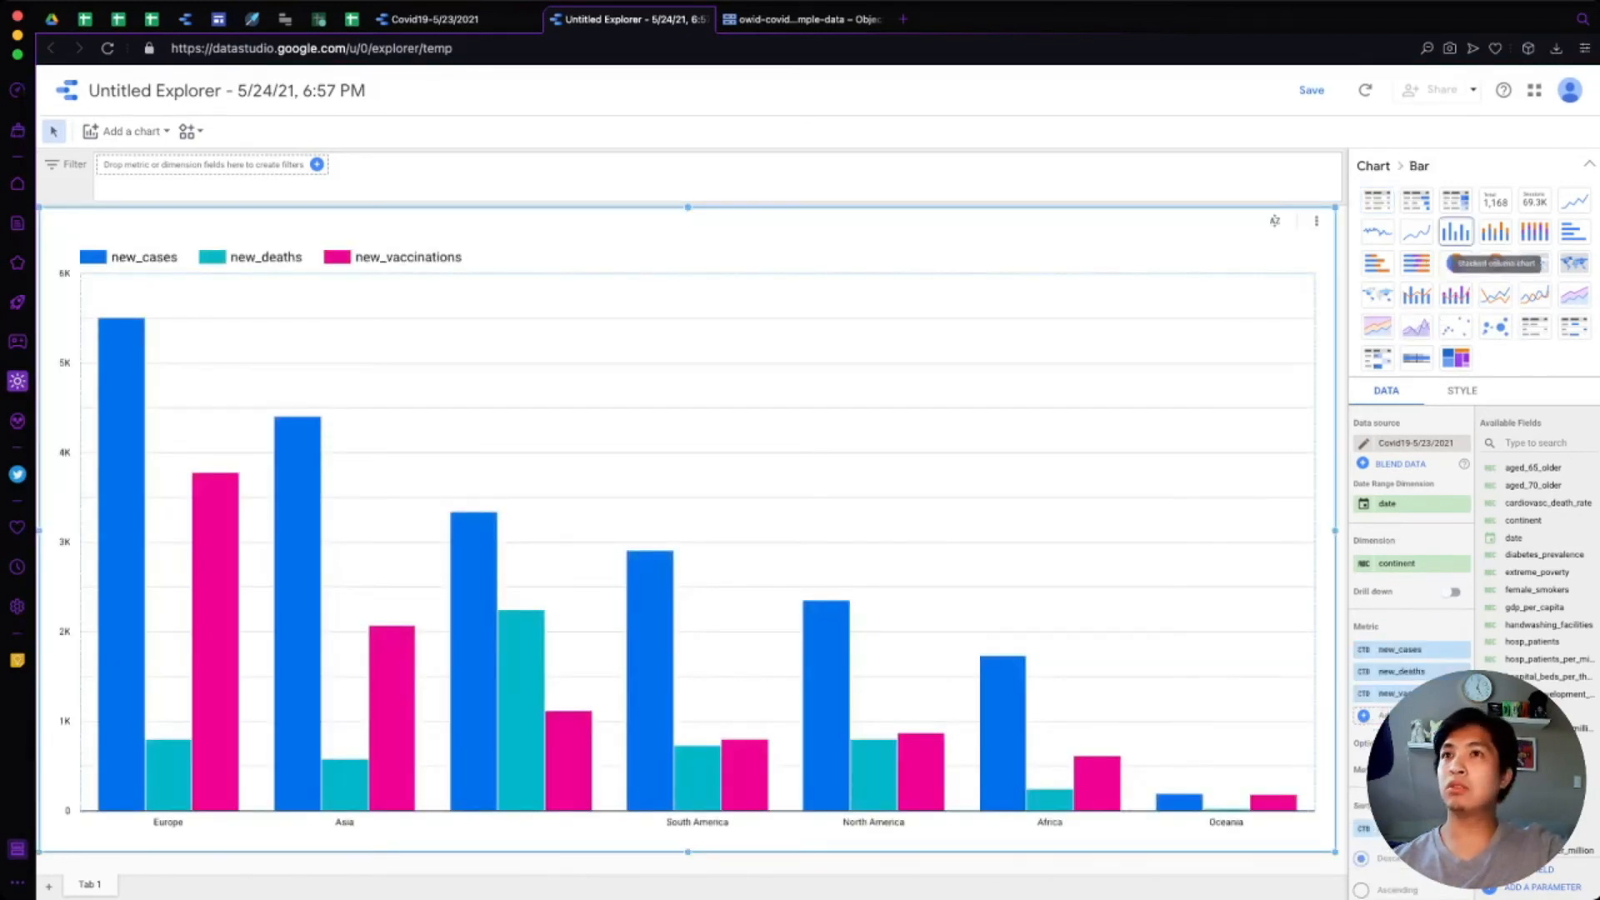
{"action": "left_click", "coordinate": [1495, 231]}
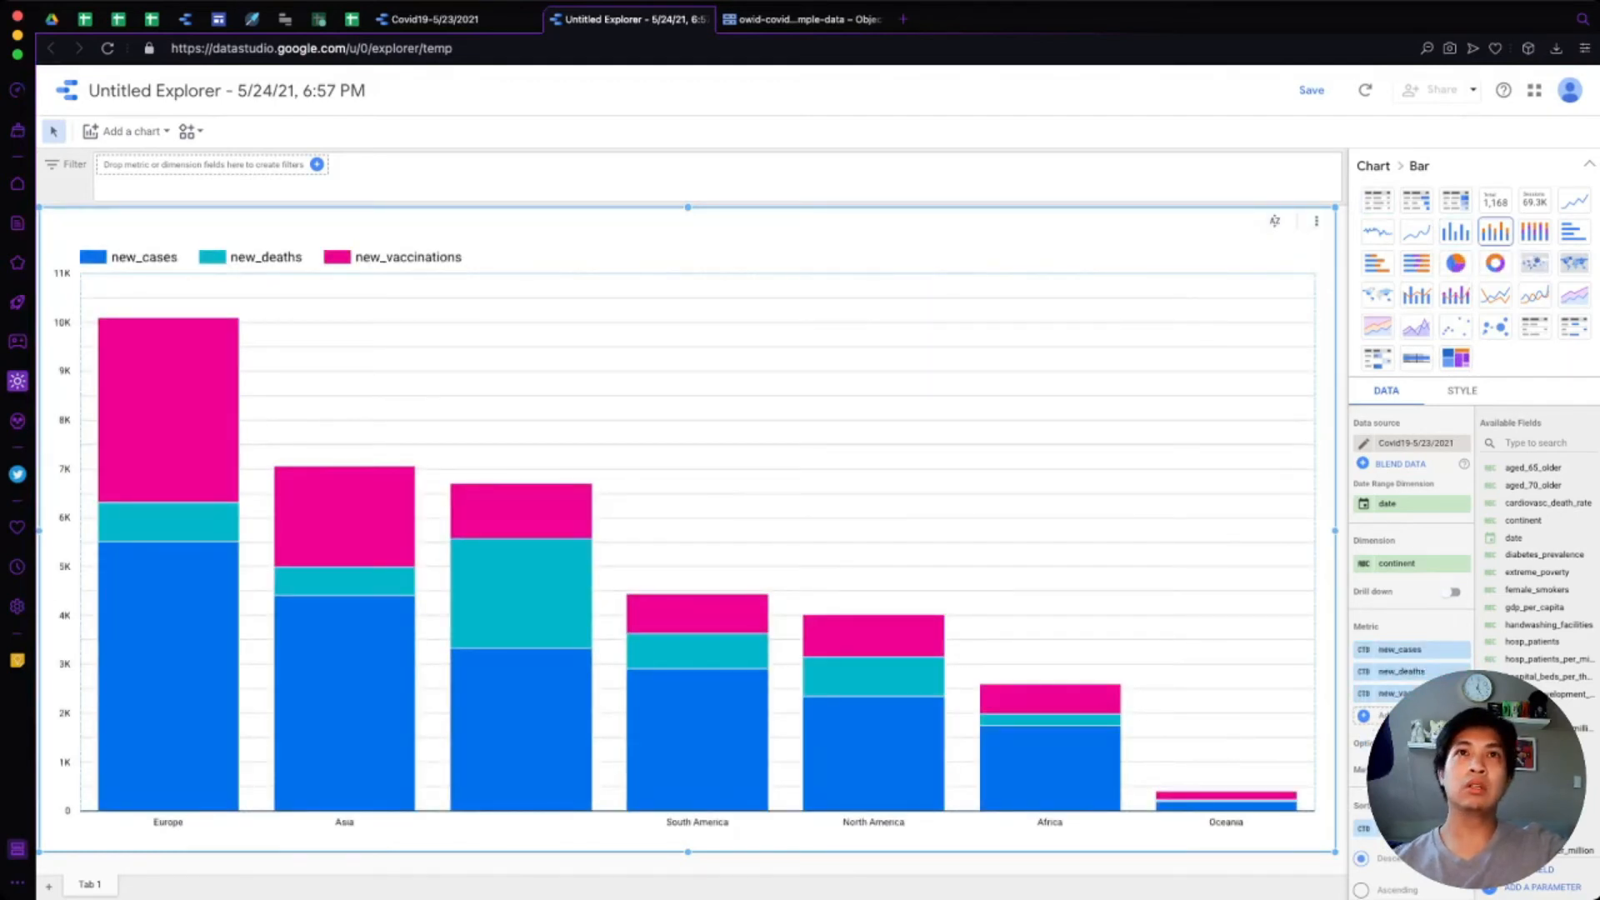
{"action": "left_click", "coordinate": [1377, 263]}
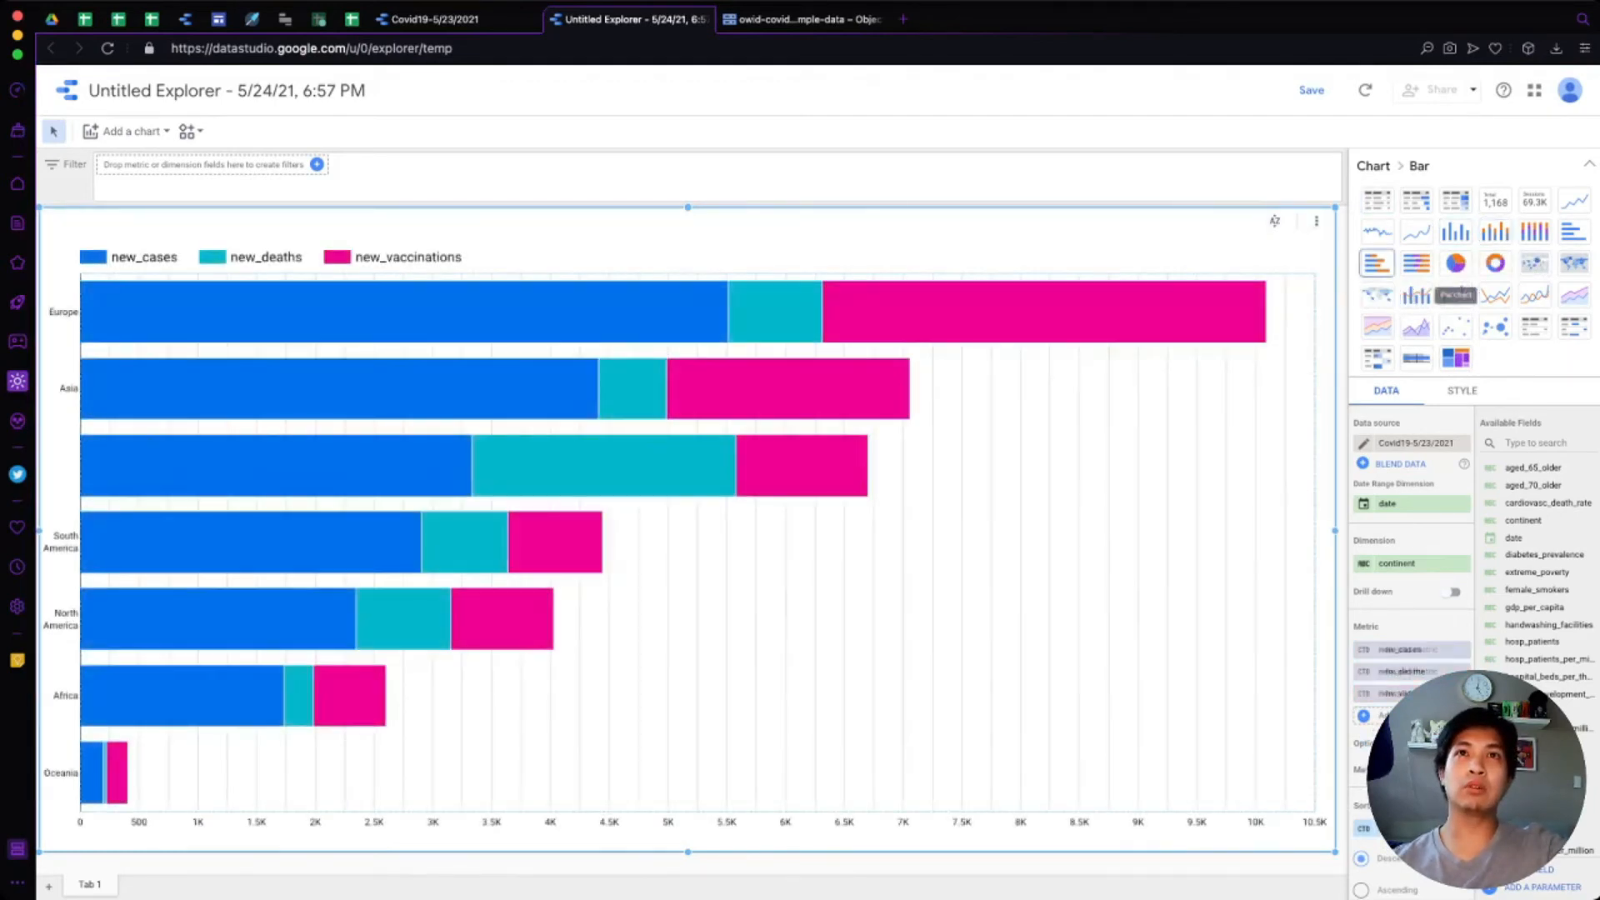
{"action": "left_click", "coordinate": [1495, 296]}
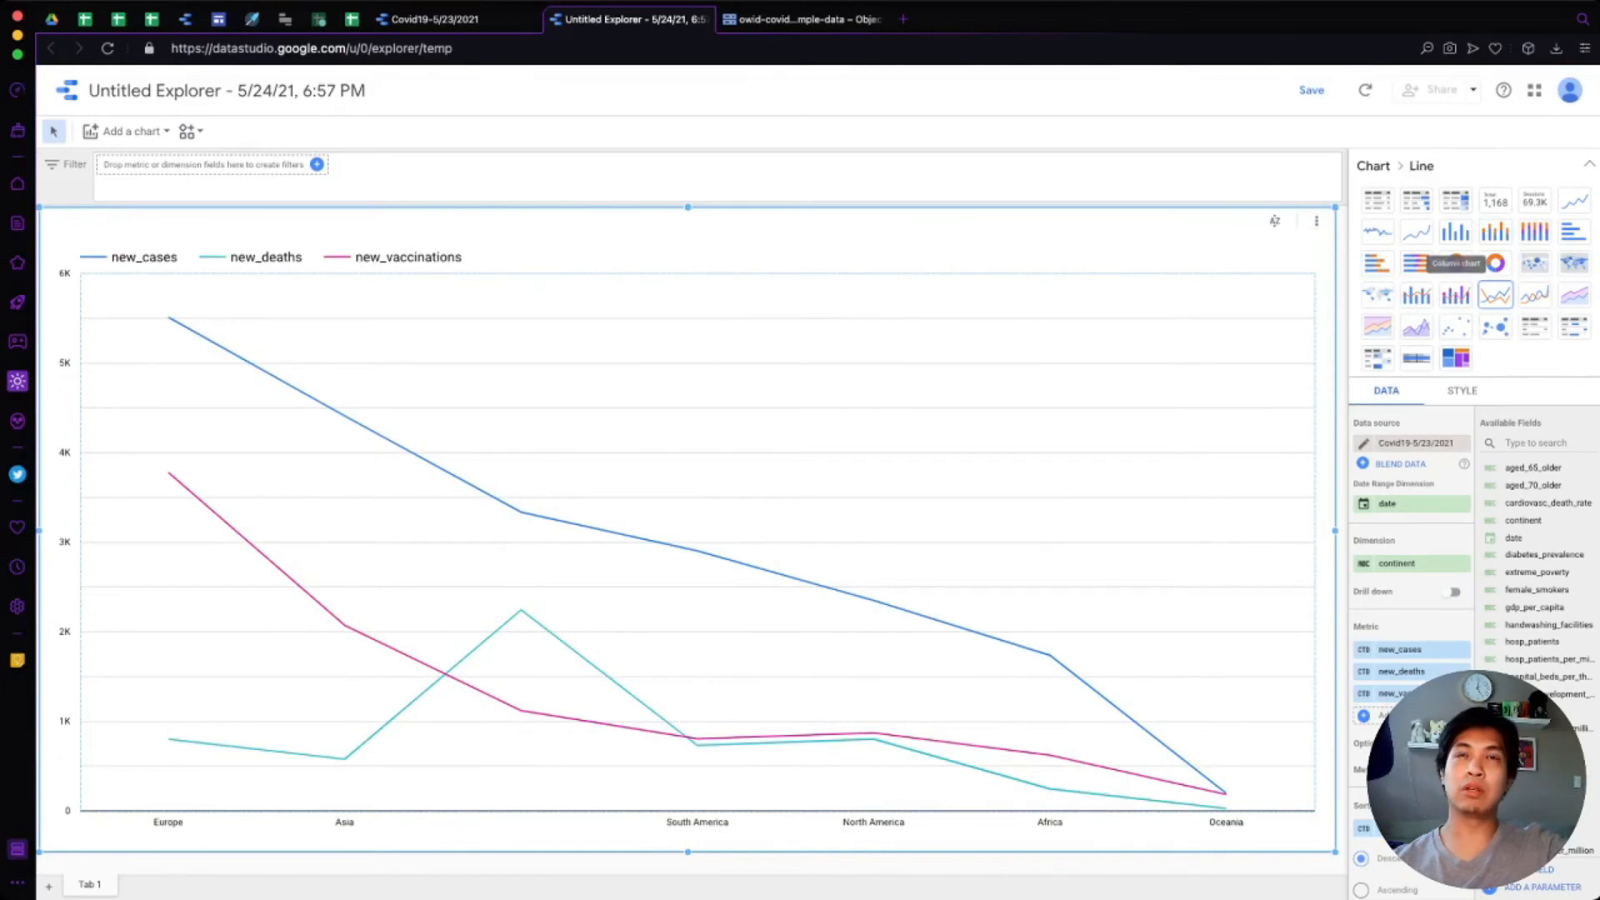
{"action": "left_click", "coordinate": [1455, 231]}
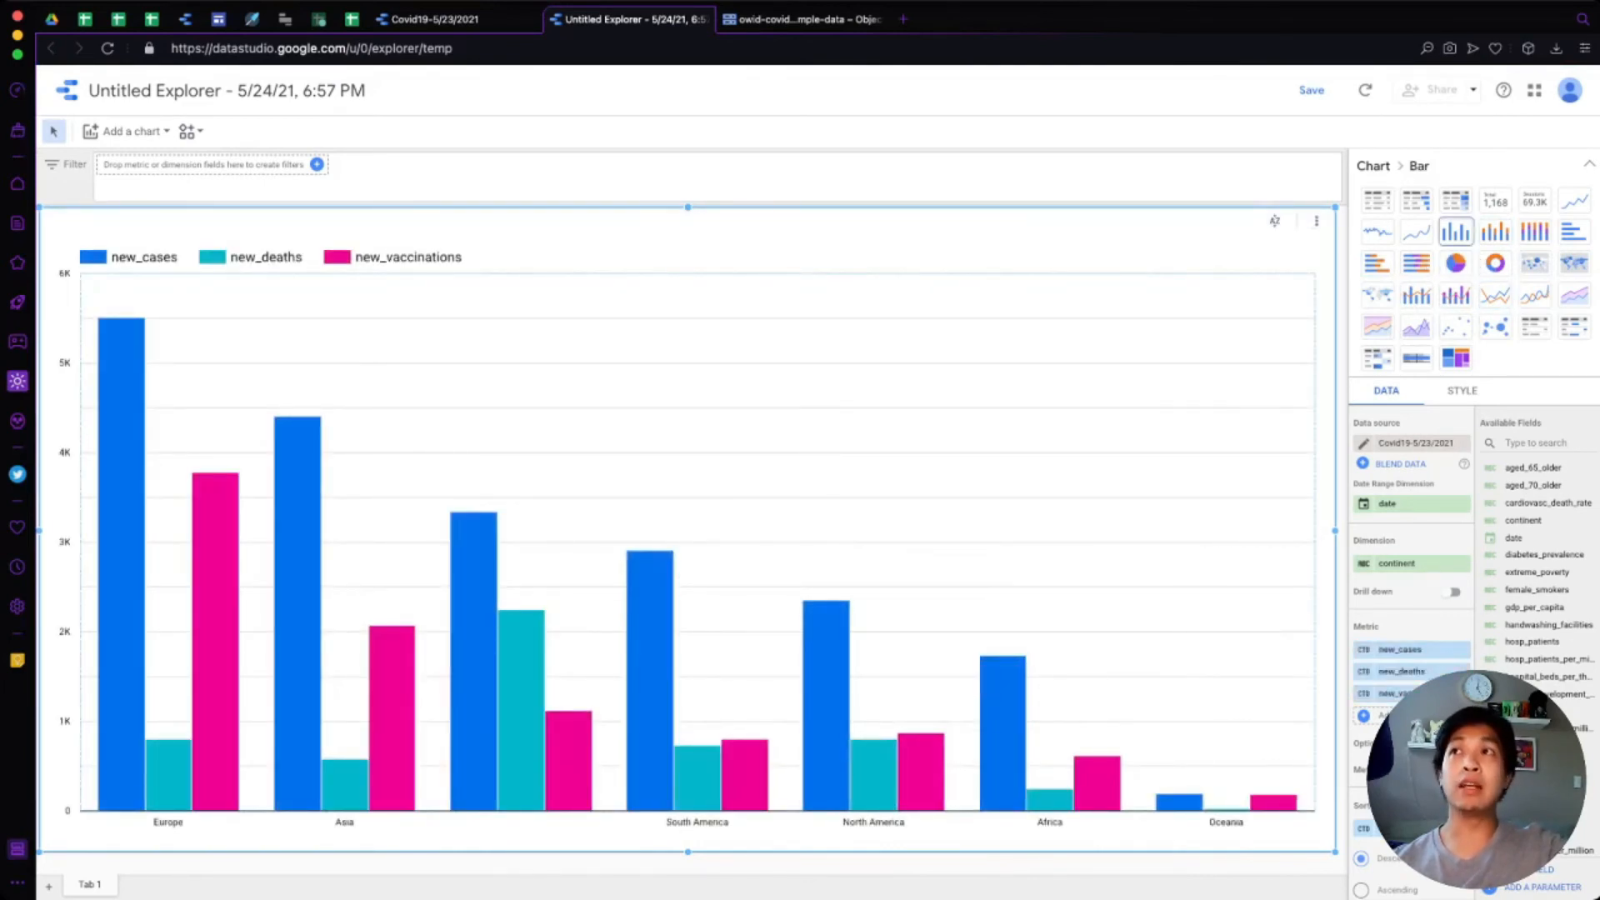
Step: Add a Google Maps bubble map beside the column chart and change it to a filled map
{"action": "left_click", "coordinate": [130, 131]}
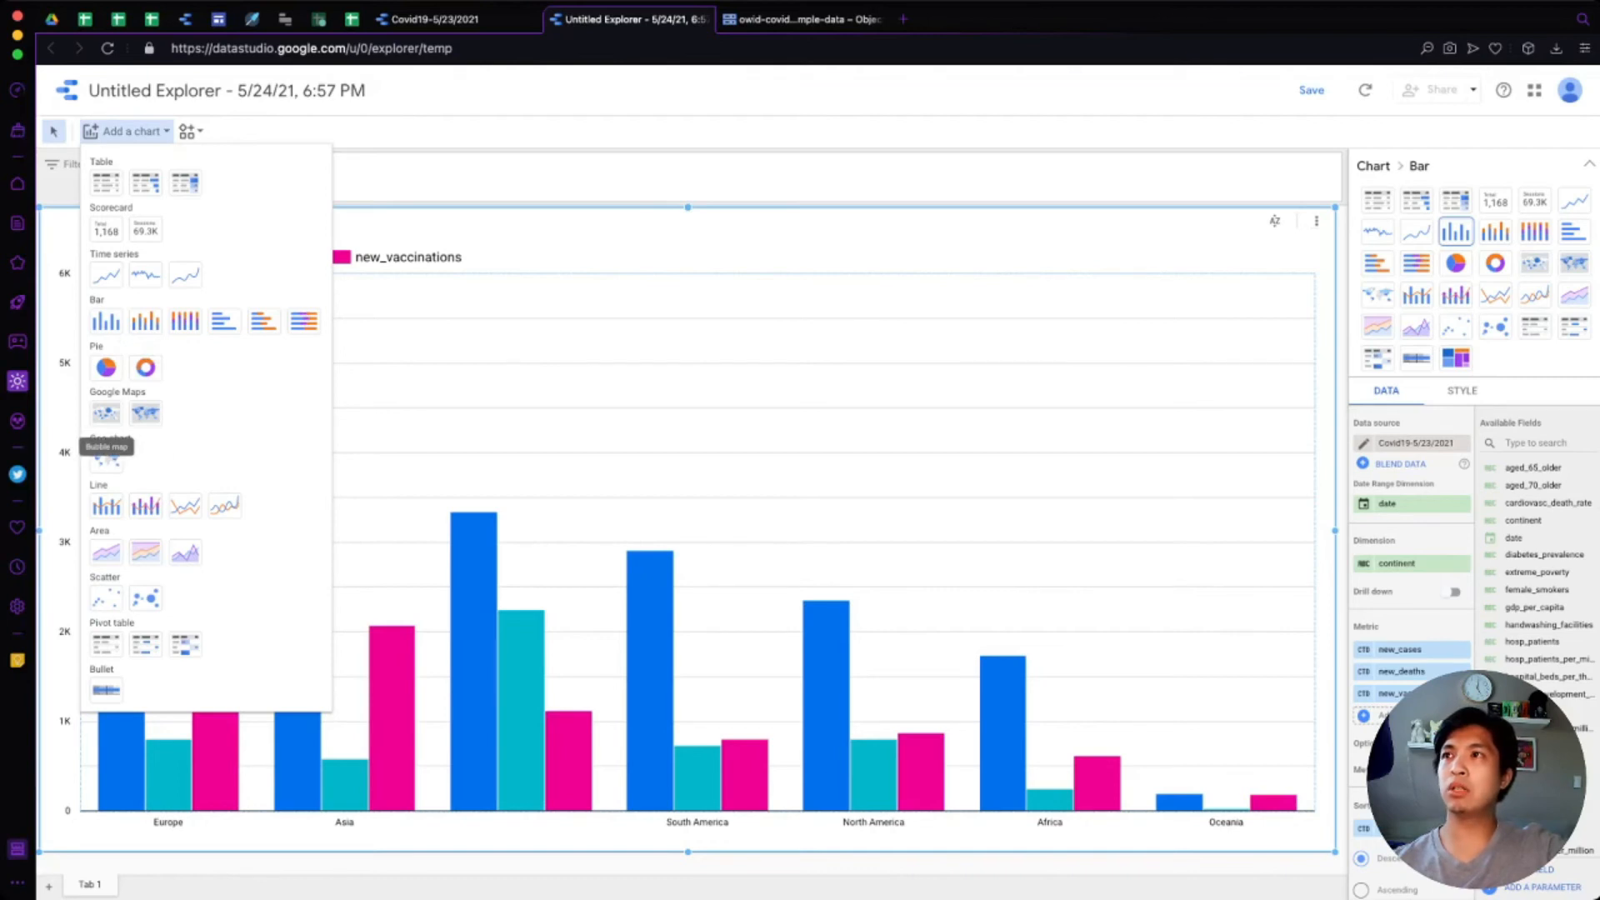
{"action": "left_click", "coordinate": [106, 413]}
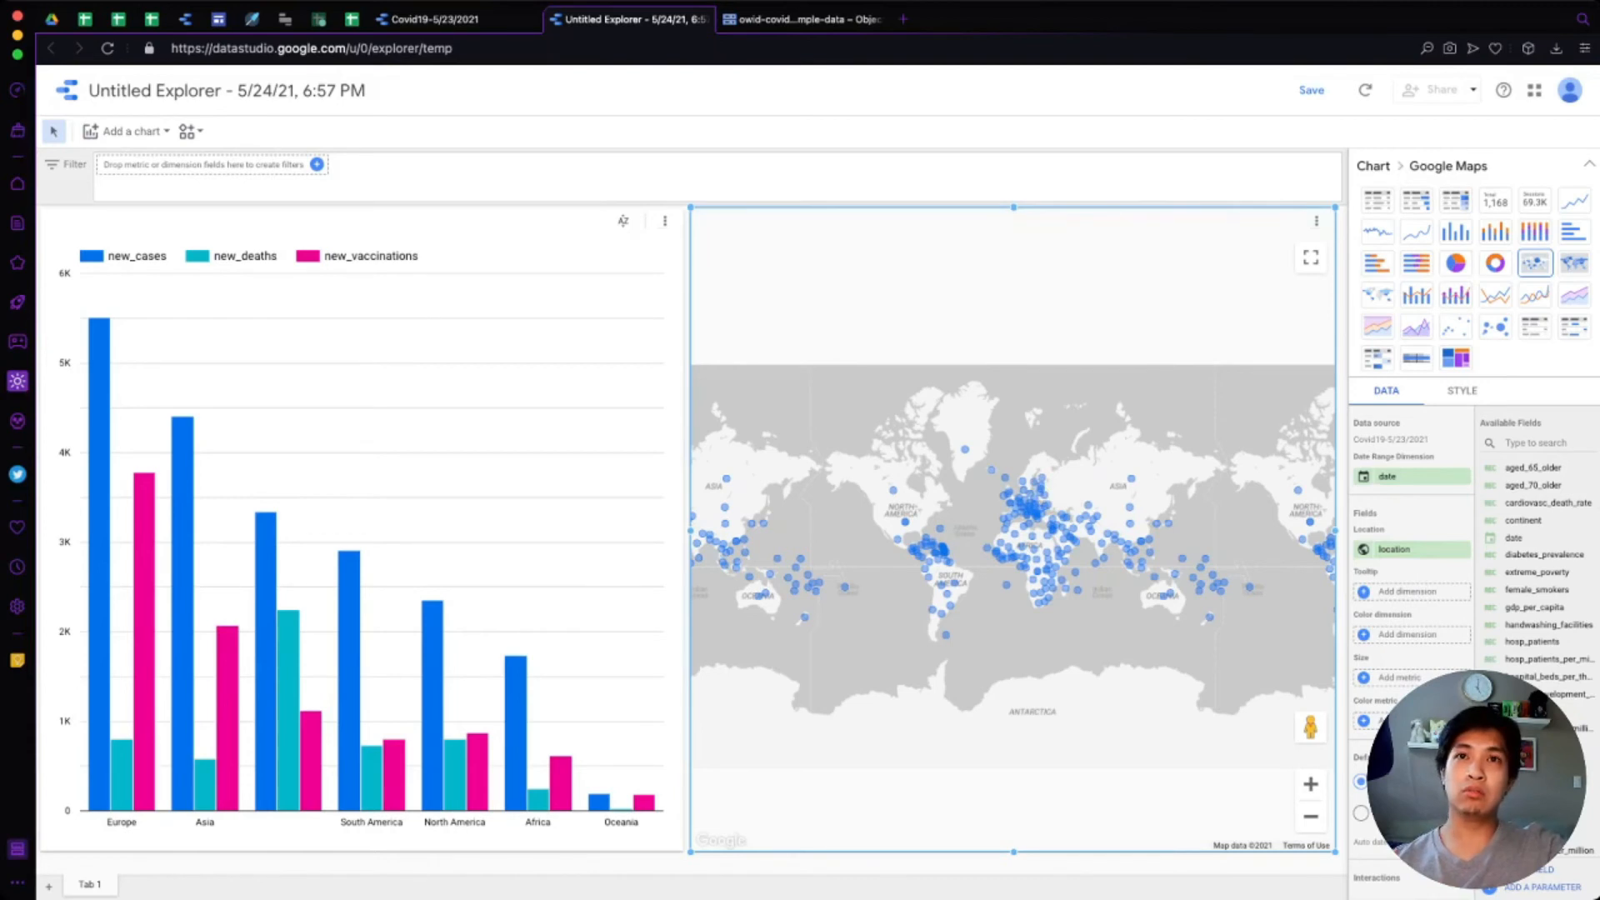
{"action": "scroll", "coordinate": [1415, 556], "scroll_direction": "down", "scroll_amount": 2}
{"action": "scroll", "coordinate": [1415, 556], "scroll_direction": "up", "scroll_amount": 2}
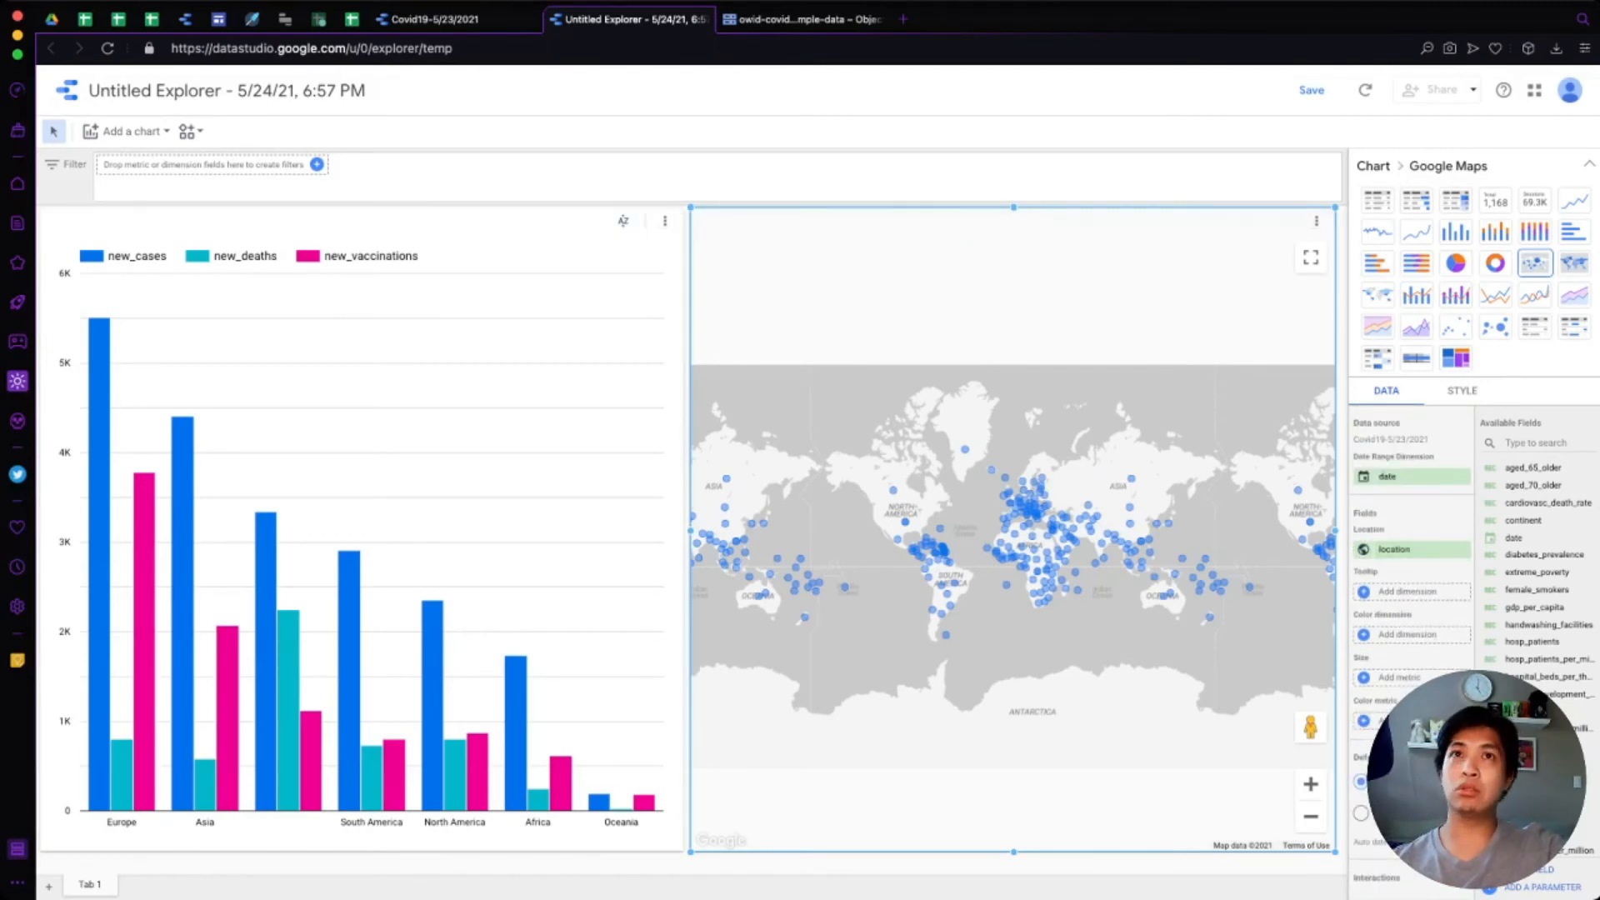
{"action": "left_click", "coordinate": [1574, 263]}
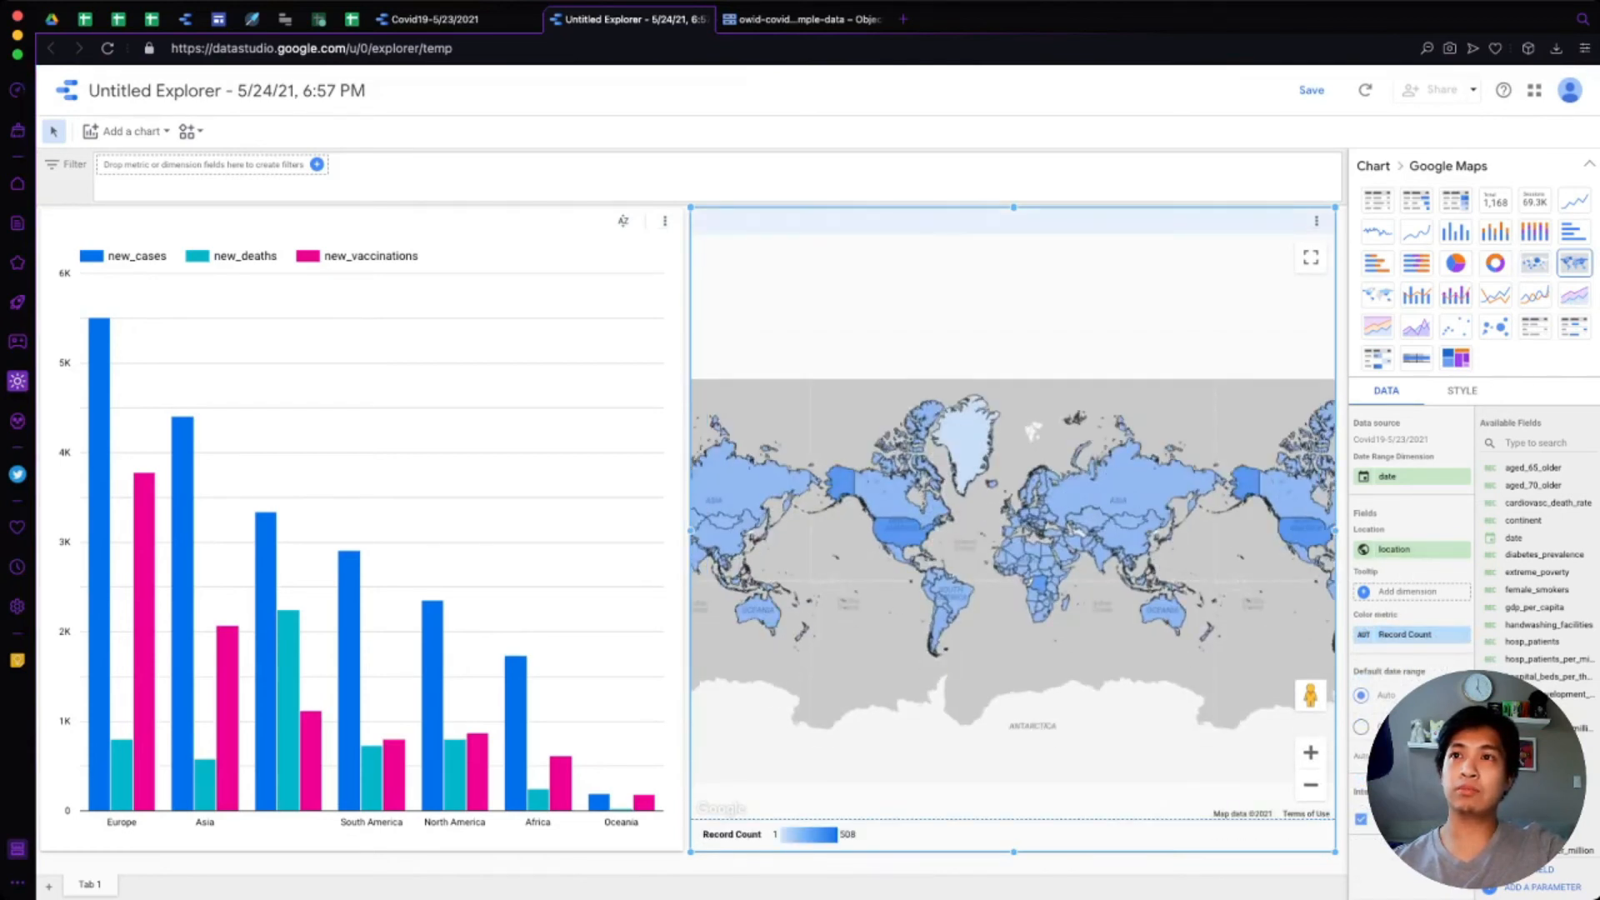
Step: Set the filled map's color metric to new_vaccinations
{"action": "left_click", "coordinate": [1408, 634]}
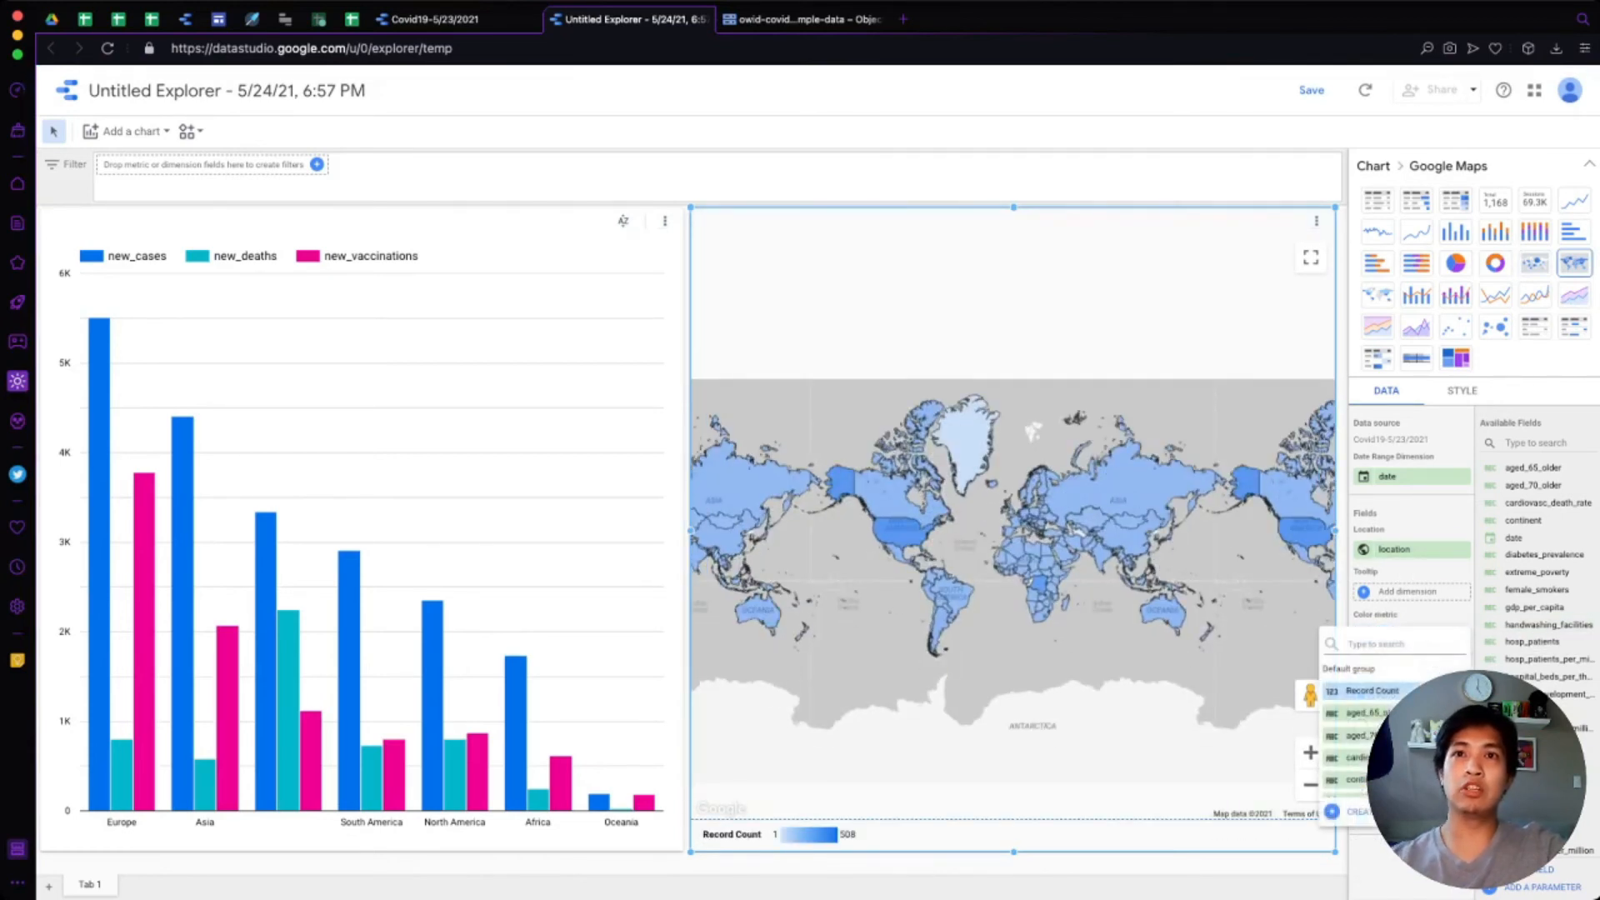
{"action": "type", "text": "vacc"}
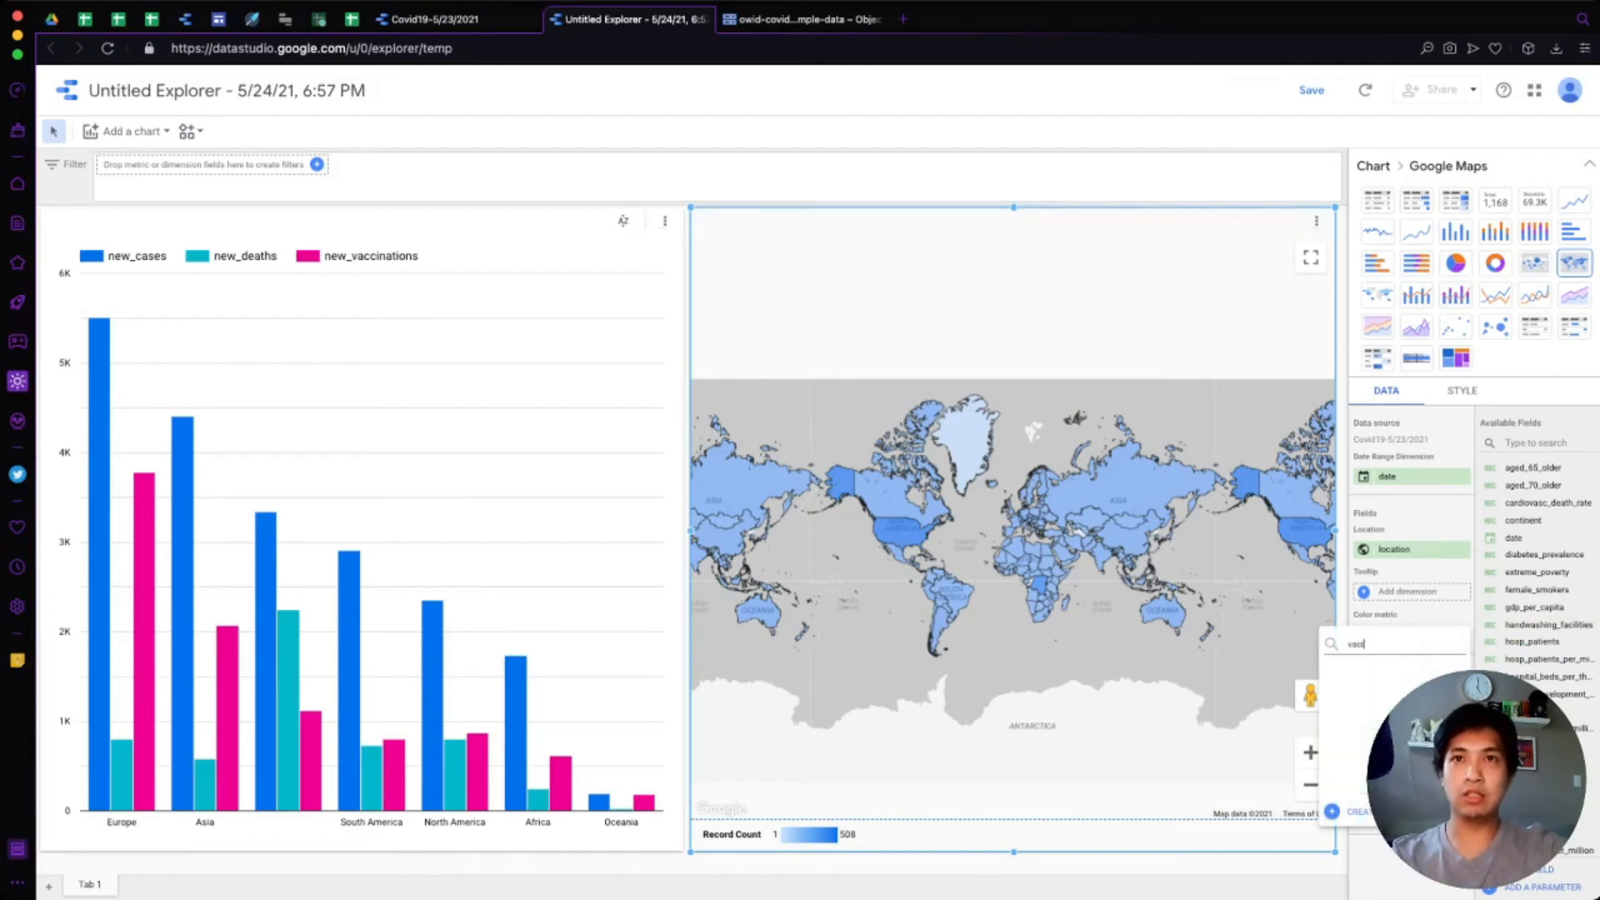
{"action": "left_click", "coordinate": [1359, 715]}
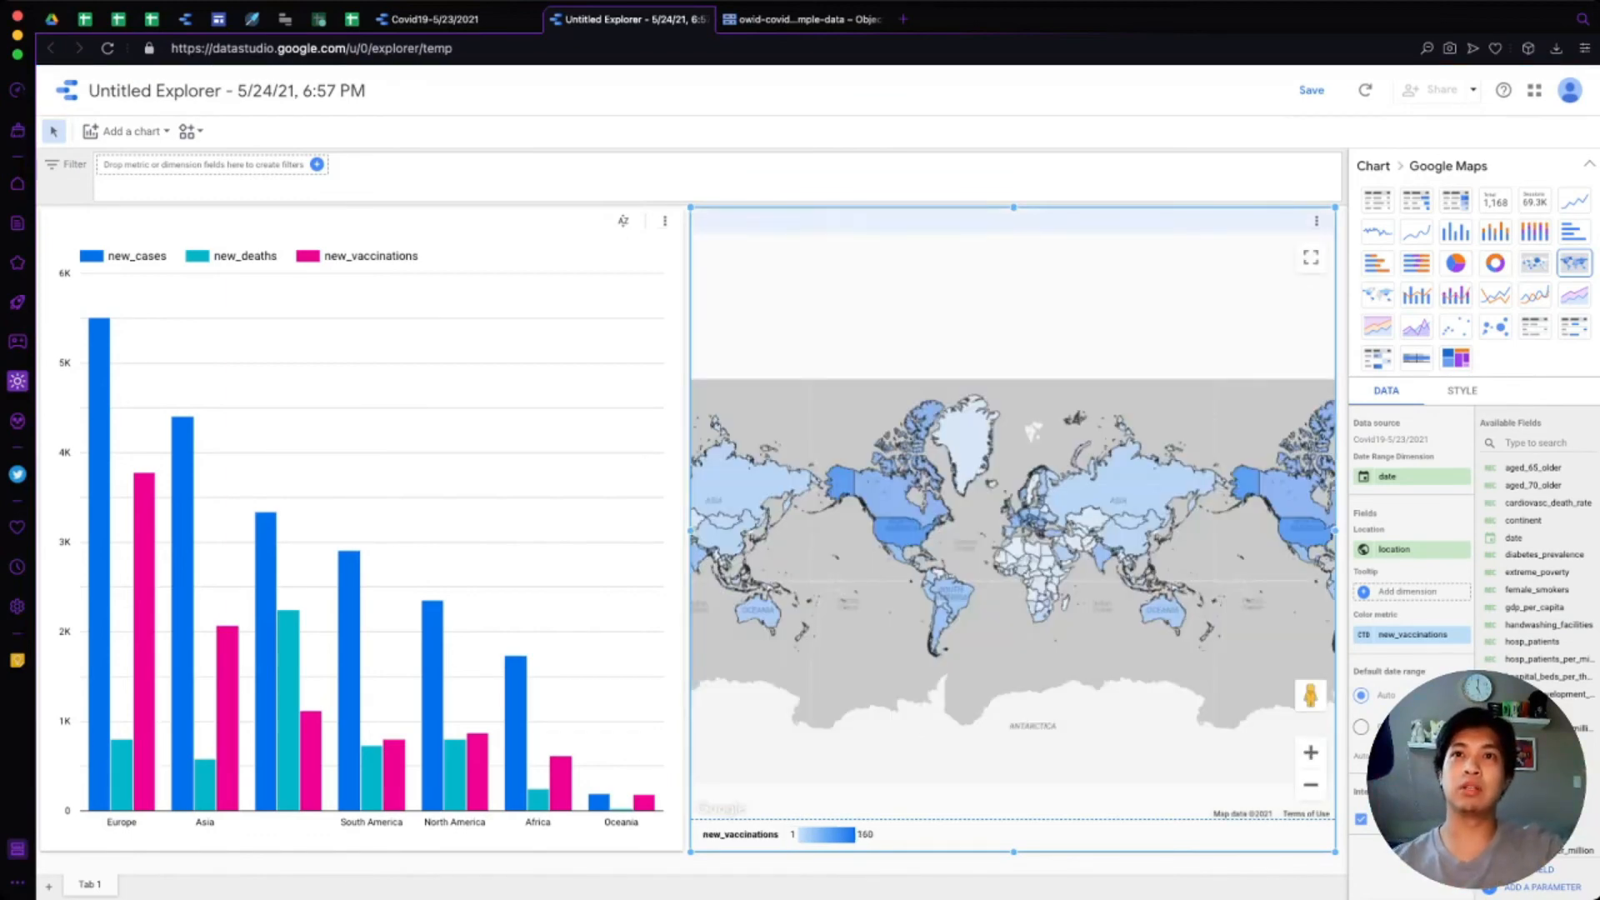
{"action": "left_click", "coordinate": [1310, 752]}
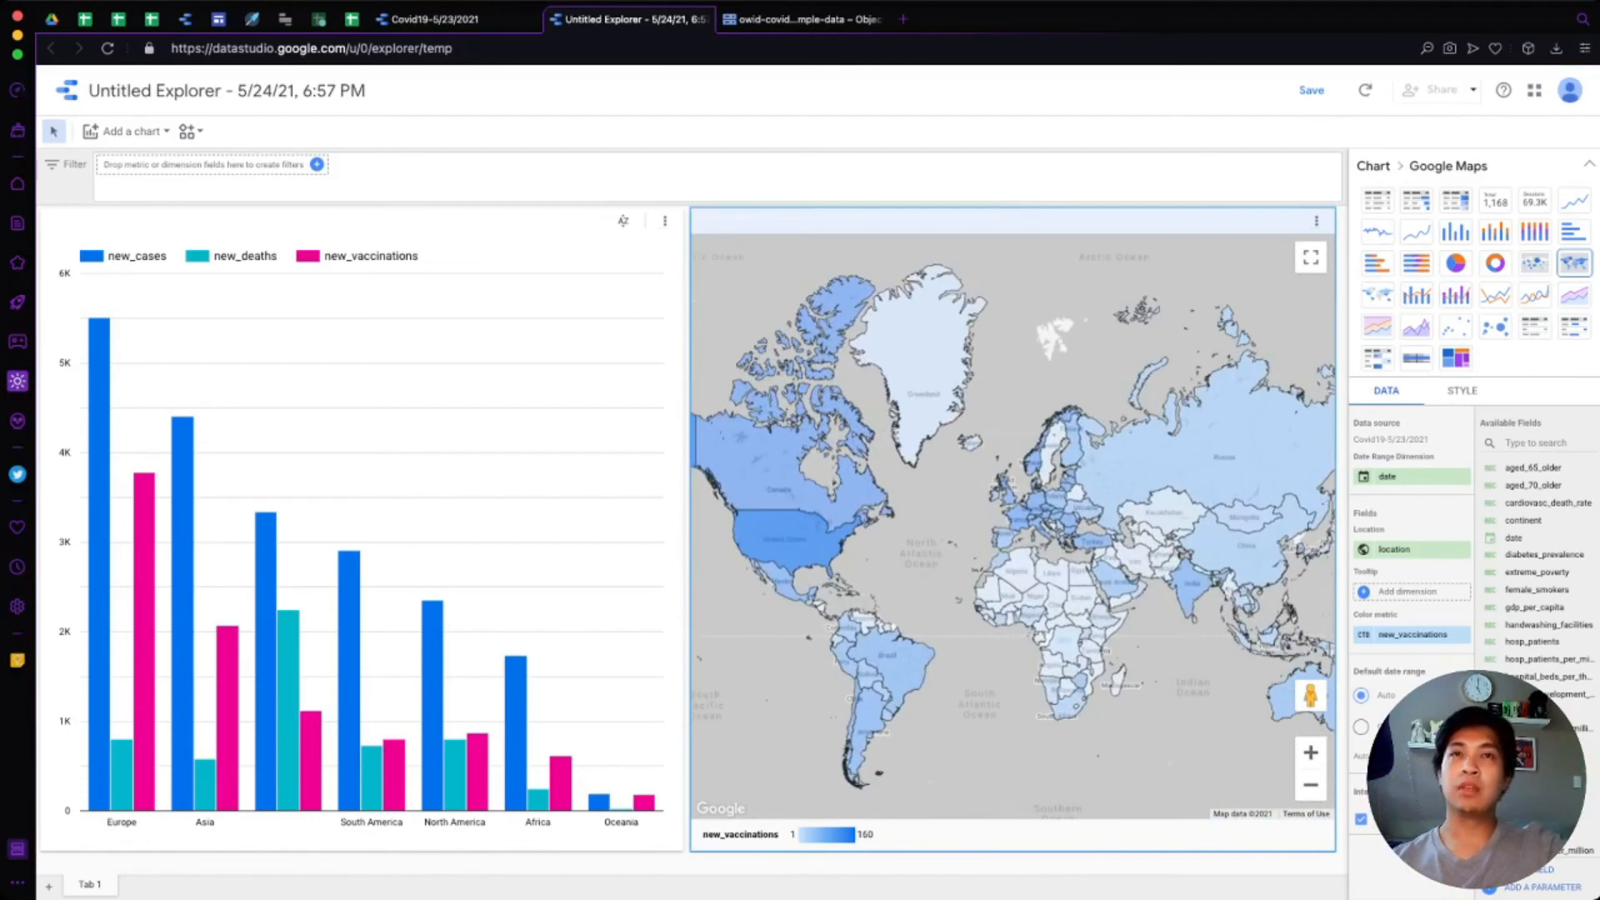
{"action": "left_click_drag", "start_coordinate": [867, 549], "coordinate": [946, 540]}
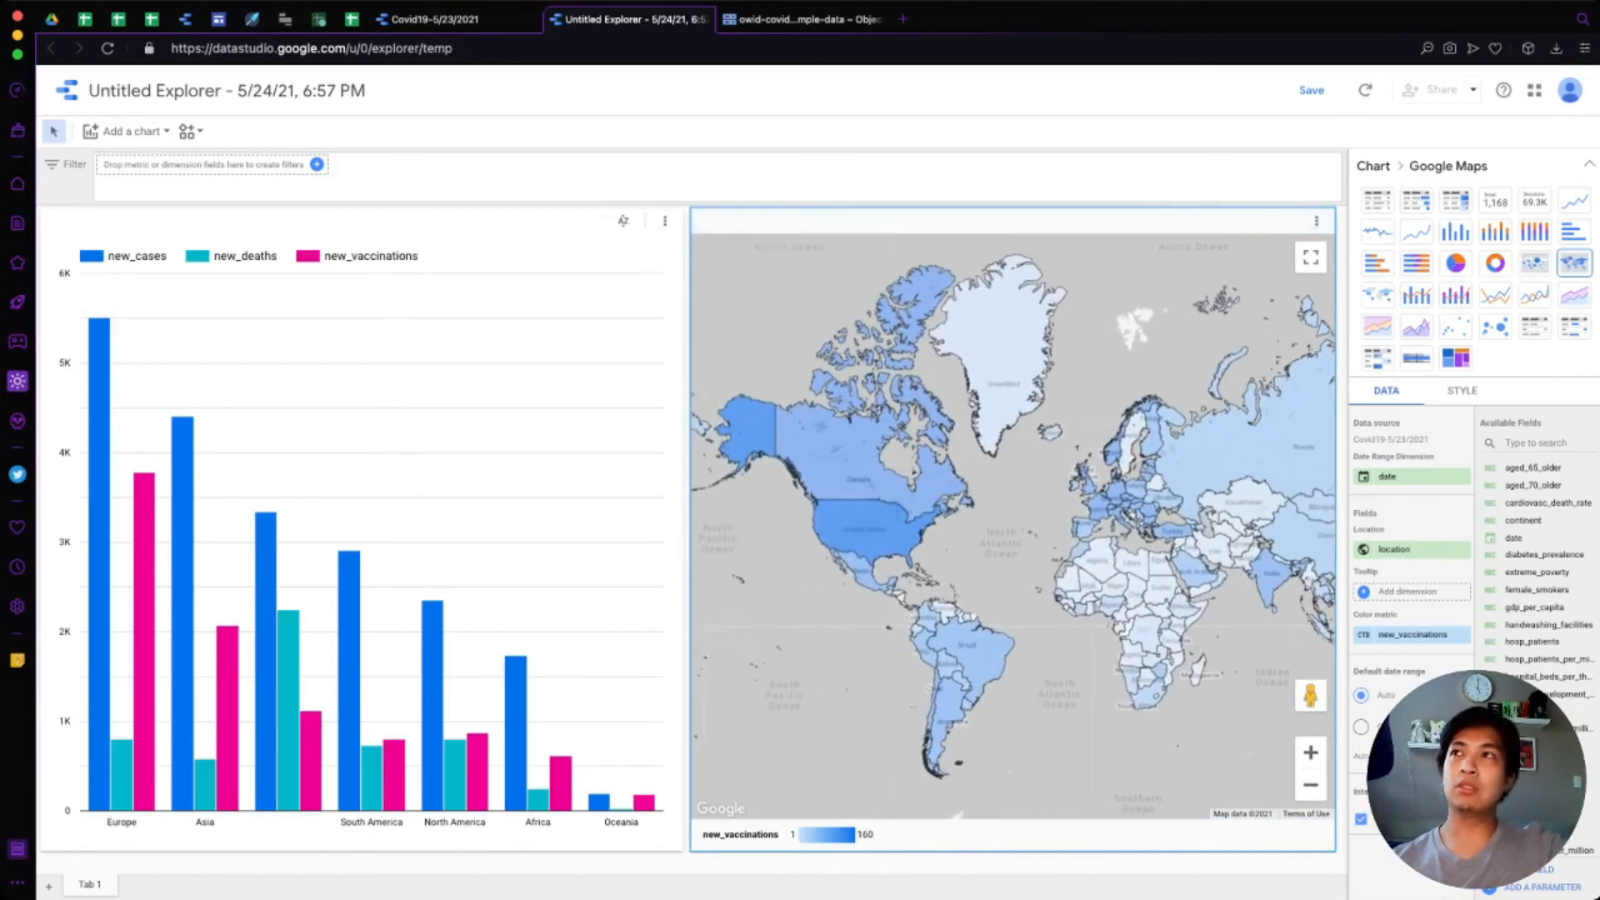
Step: Add a filter on the continent field above the column chart and the map
{"action": "left_click", "coordinate": [317, 164]}
{"action": "key", "text": "Escape"}
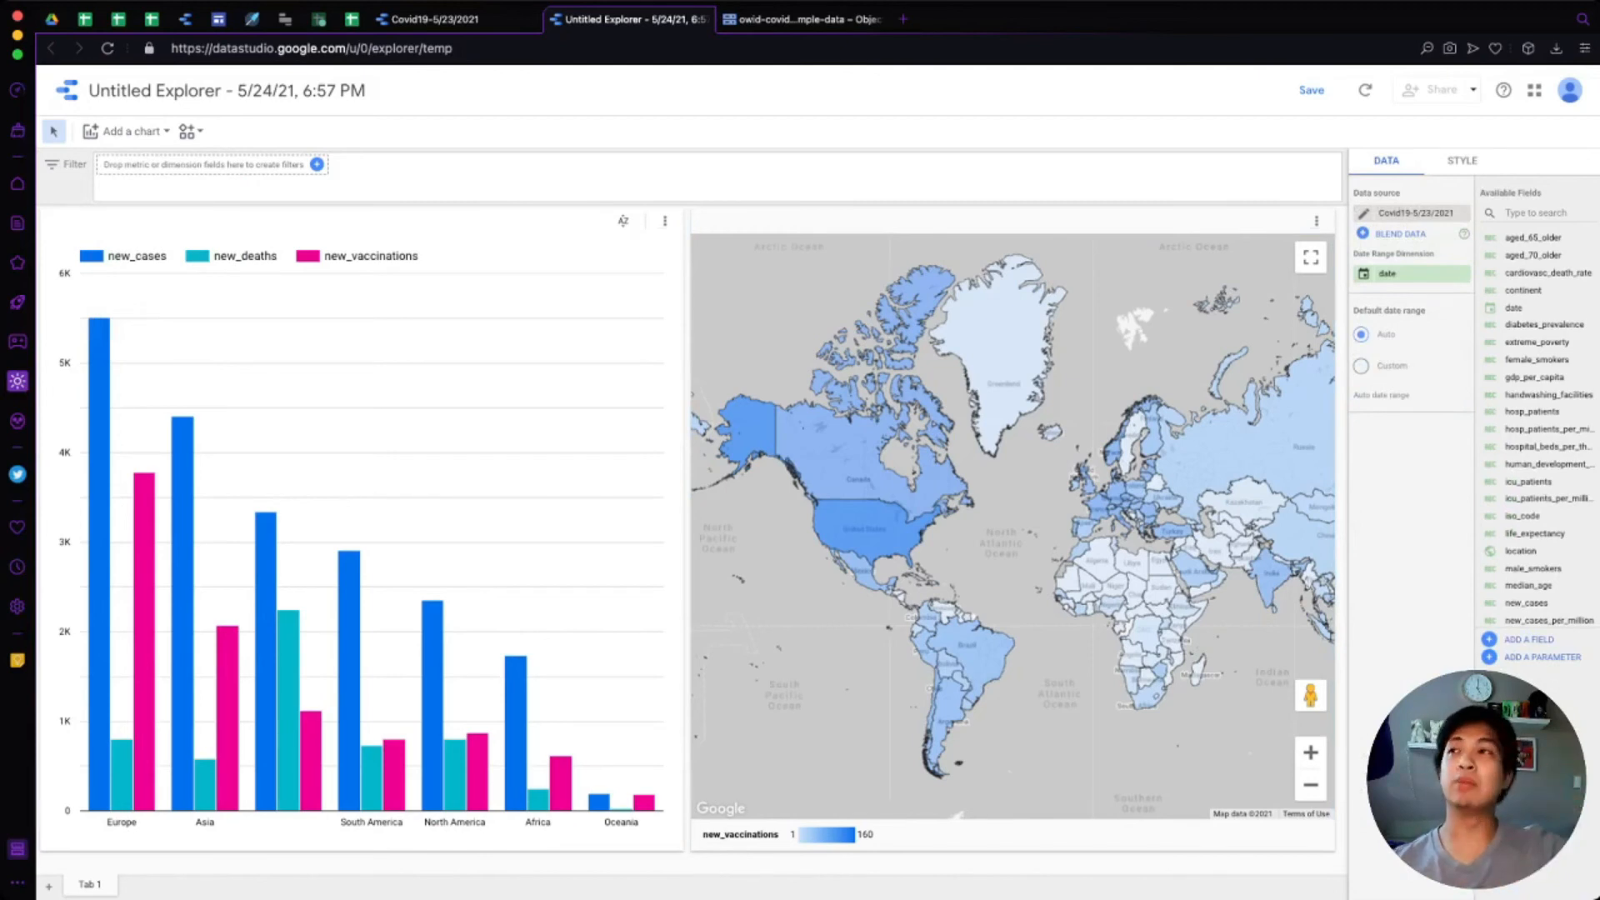
{"action": "left_click", "coordinate": [316, 165]}
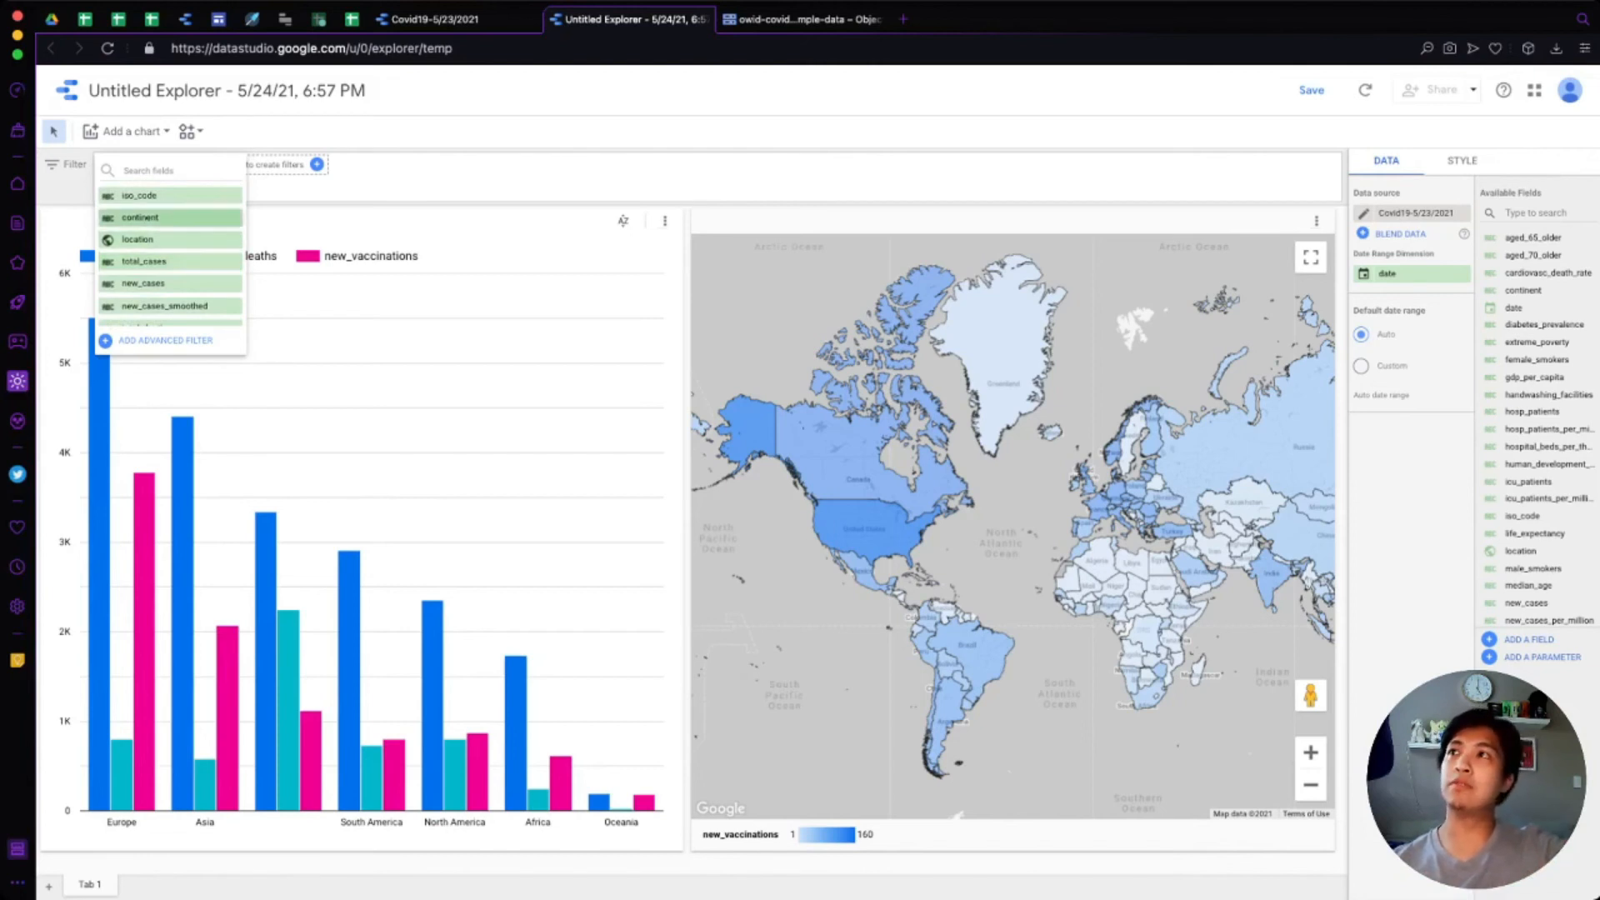
{"action": "left_click", "coordinate": [167, 218]}
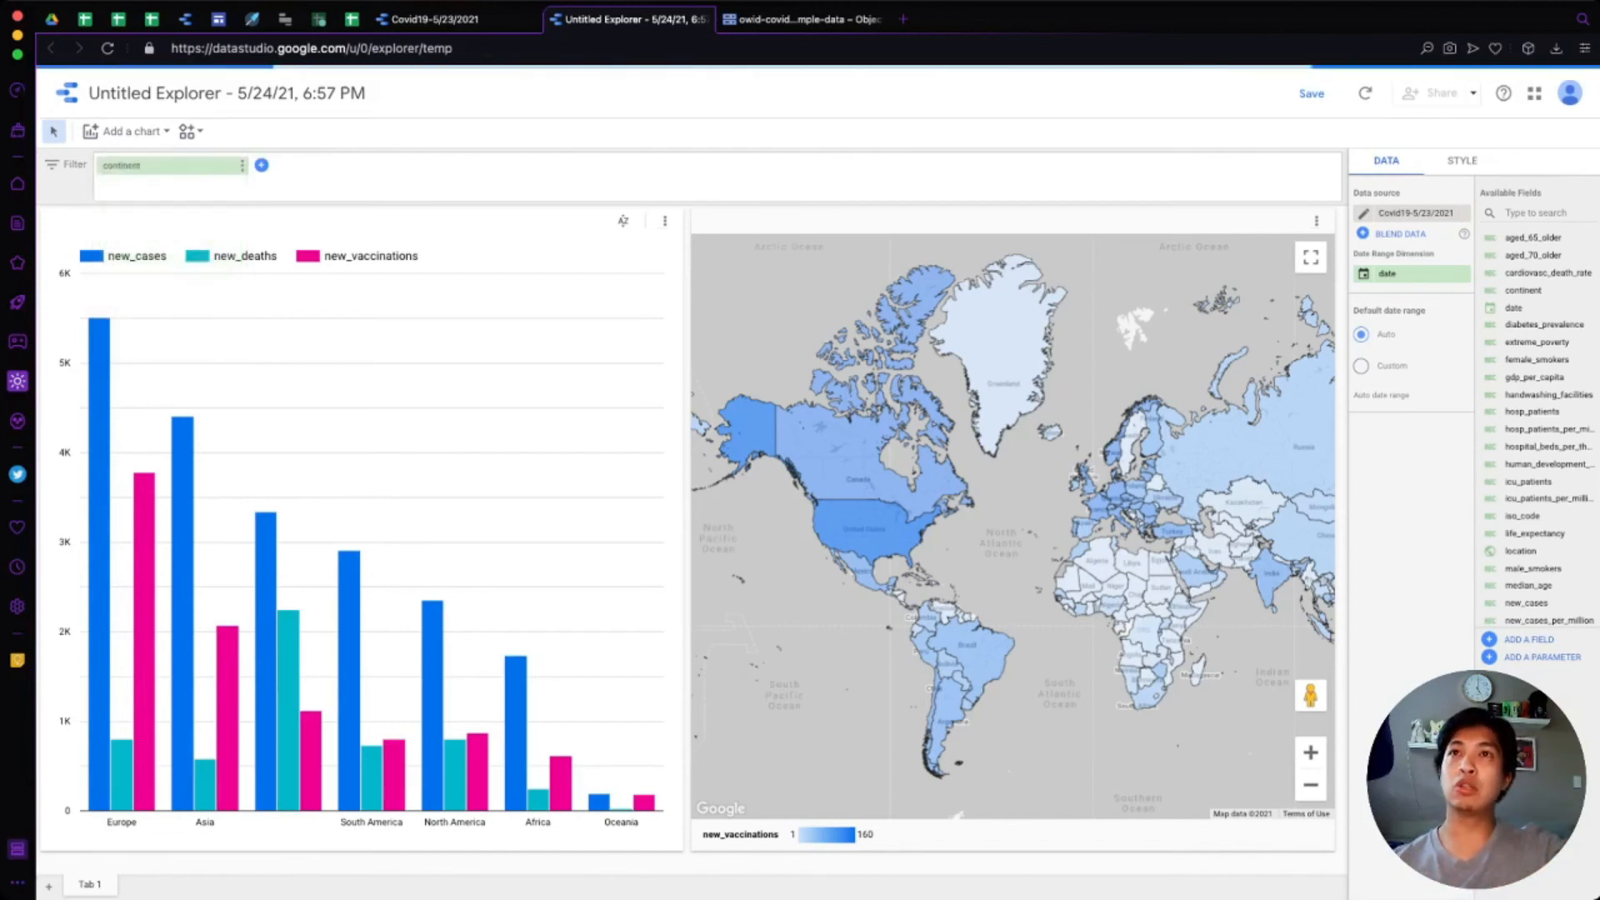